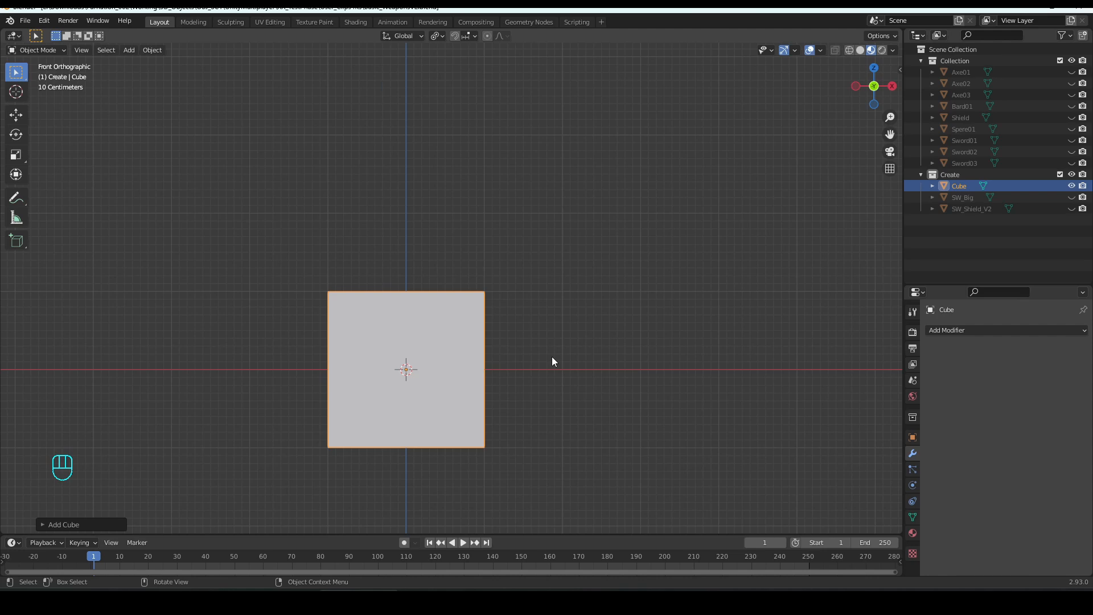
Step: Merge all of the cube's vertices at its center in Edit Mode, leaving one vertex
key("Tab")
key("1")
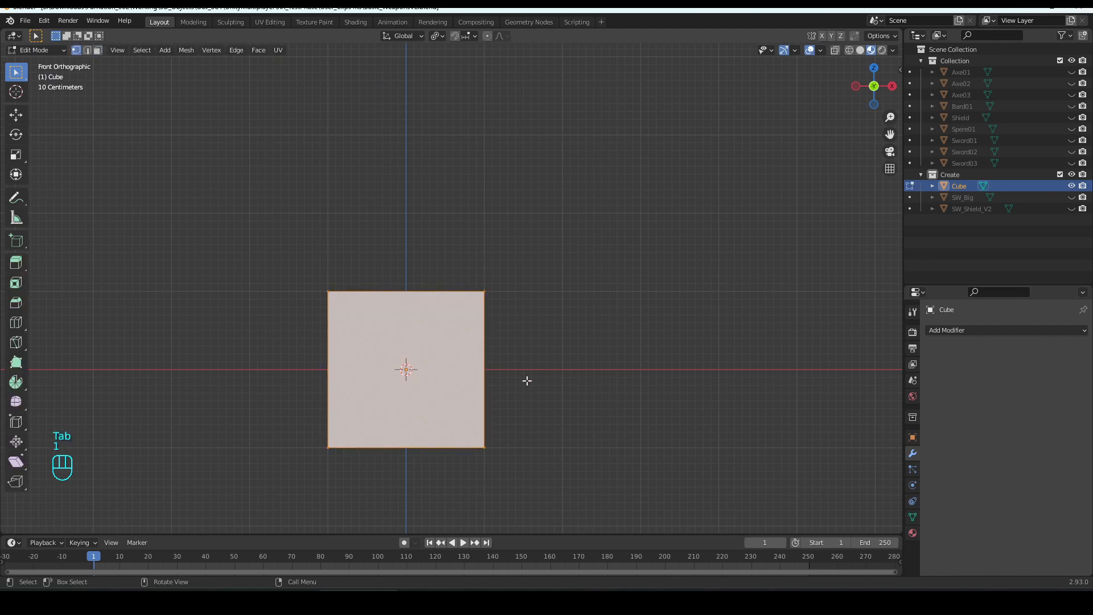
key("a")
key("m")
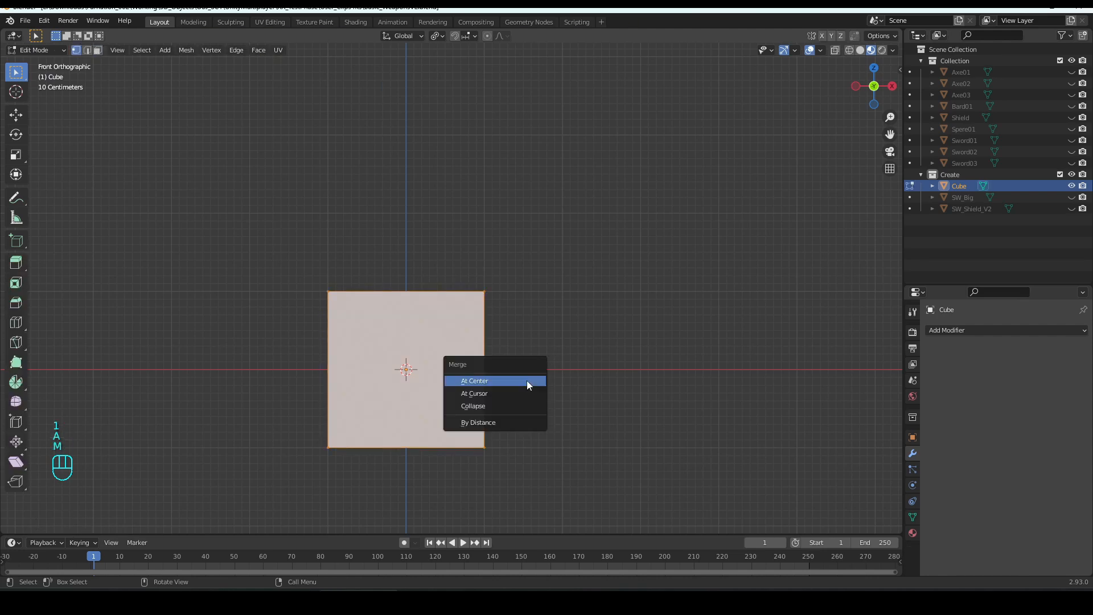
left_click(490, 384)
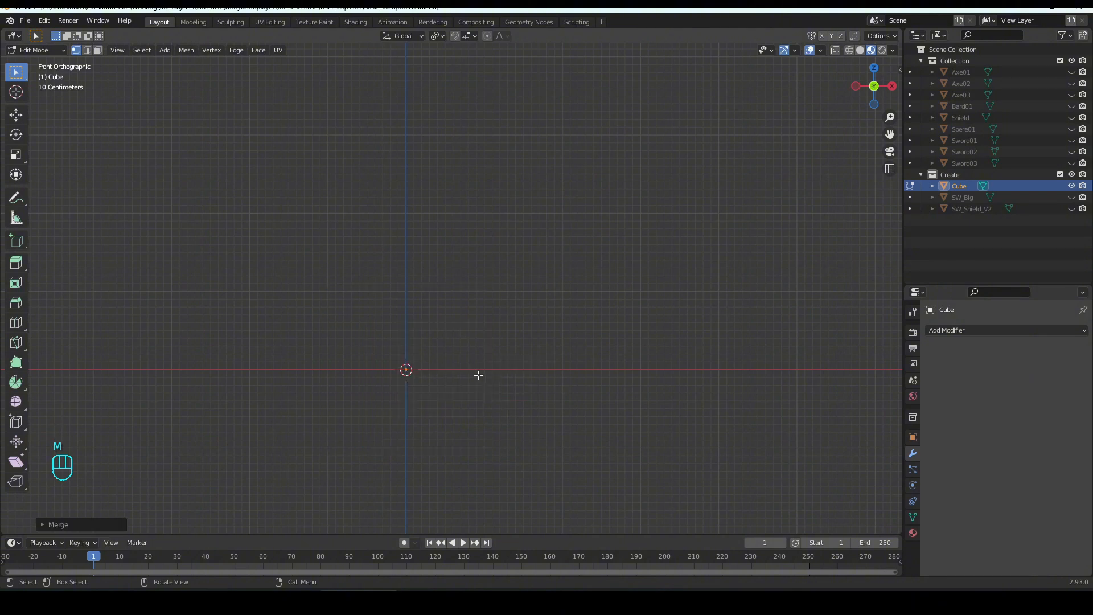
Step: Extrude the vertex about 0.9 m up along Z, and extrude its new end about 0.5 m along negative X
middle_click_drag(478, 374, 455, 372, "shift")
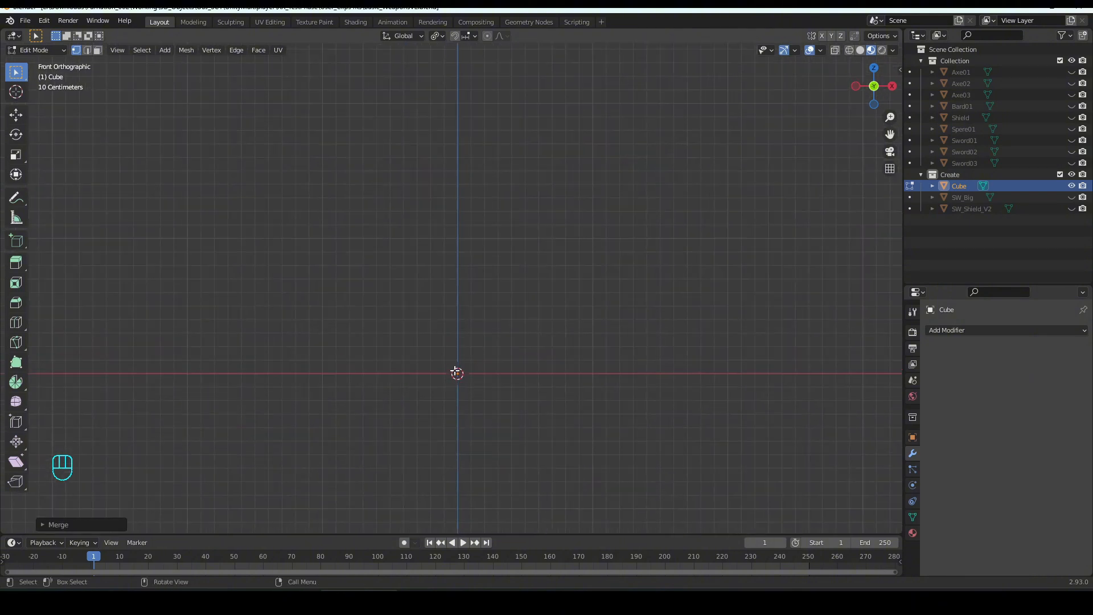
key("e")
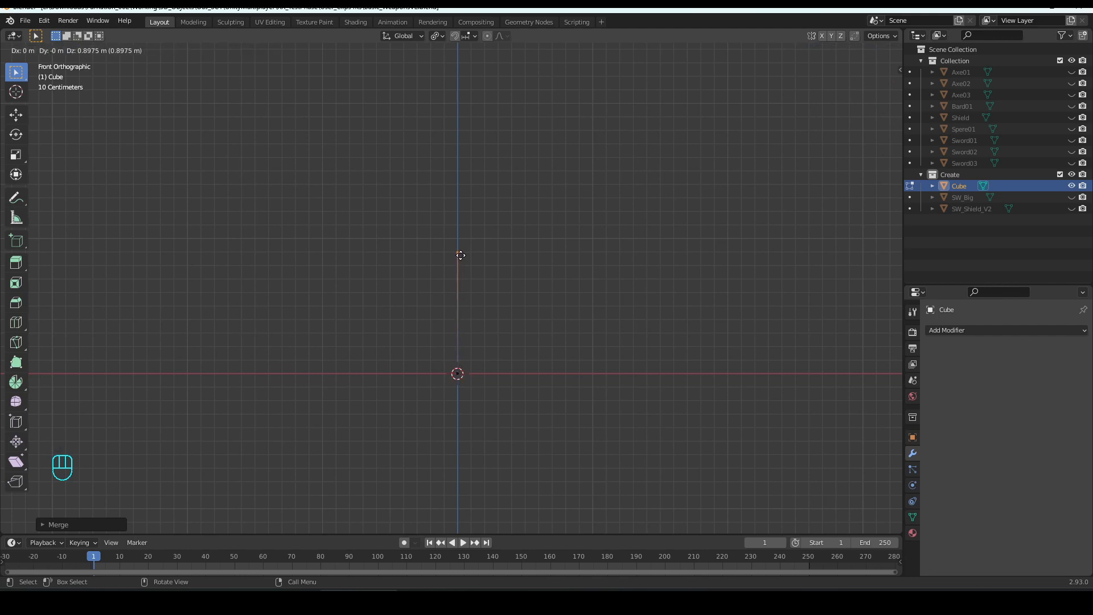
key("shift")
key("z")
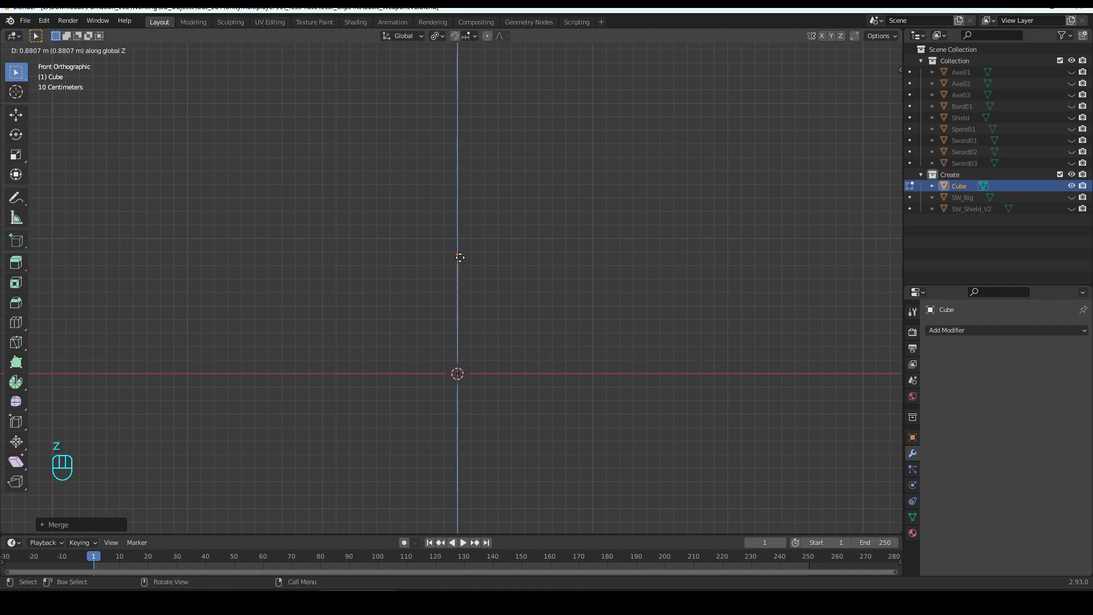
left_click(461, 255)
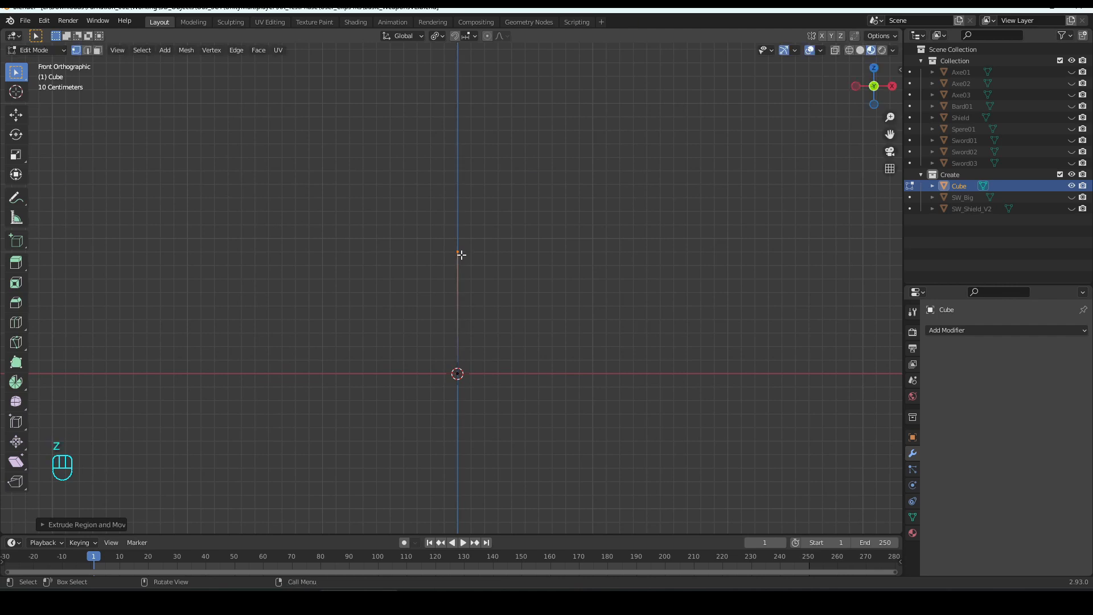
key("e")
key("x")
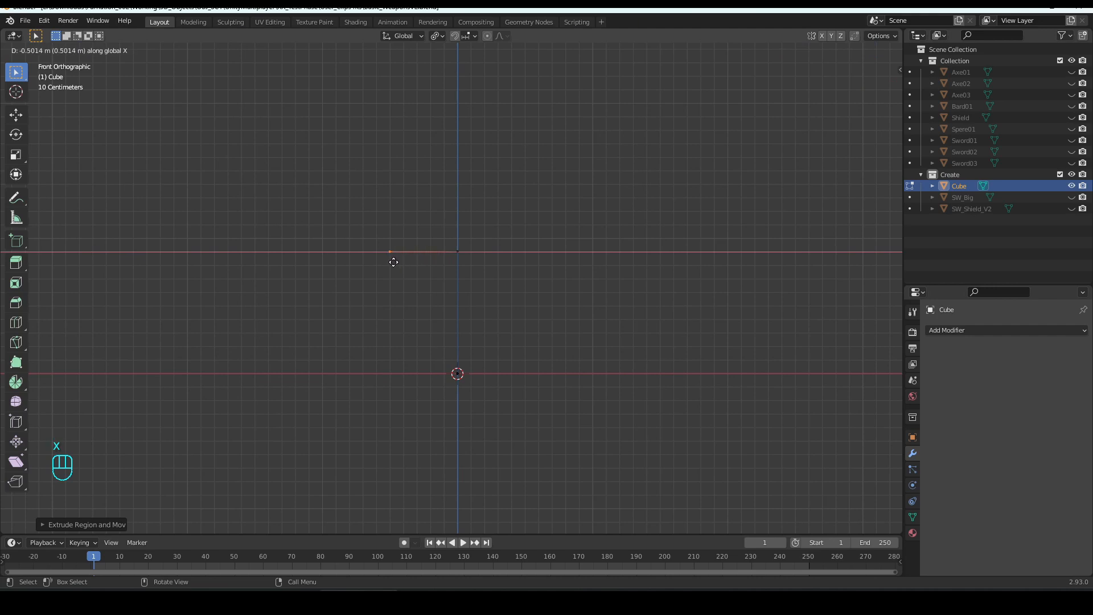
left_click(393, 262)
Step: Extrude two slanted segments outward from the upper end, one dipping down-left and one rising up-left to form the blade's upper tip
key("e")
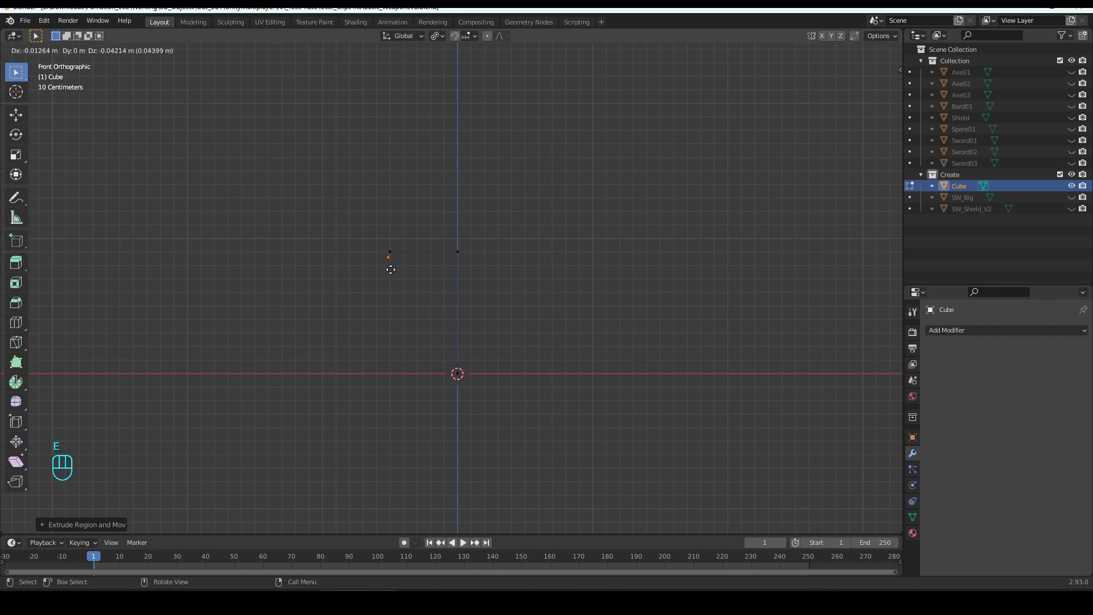
left_click(303, 303)
key("e")
left_click(210, 201)
middle_click_drag(392, 251, 470, 173, "shift")
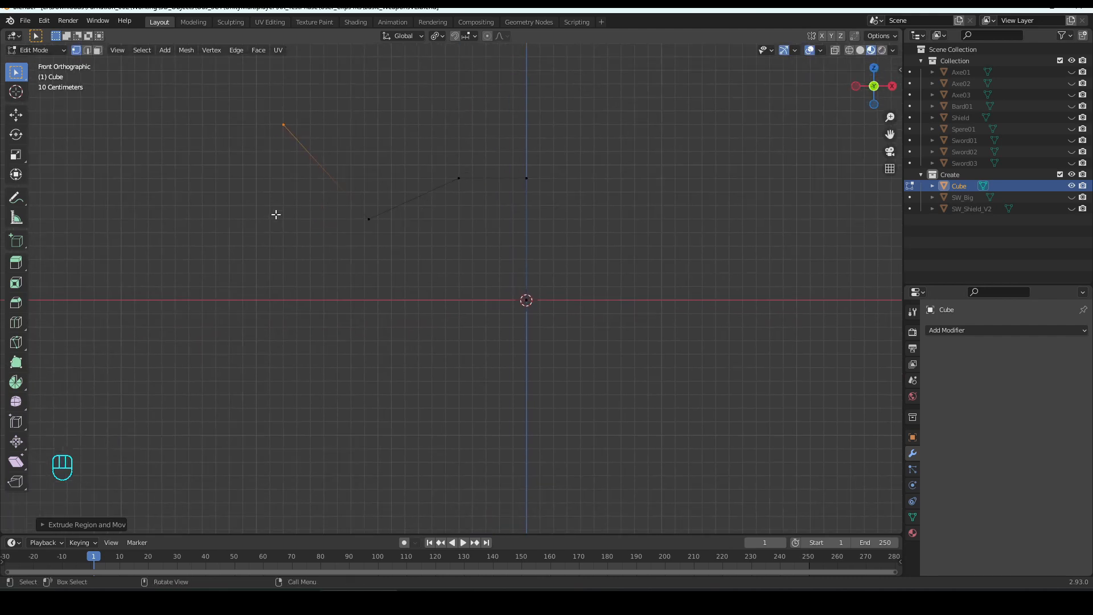
Step: Extrude the tip vertex about 2.29 m straight down along Z for the cutting edge, leaving its lower end selected
key("e")
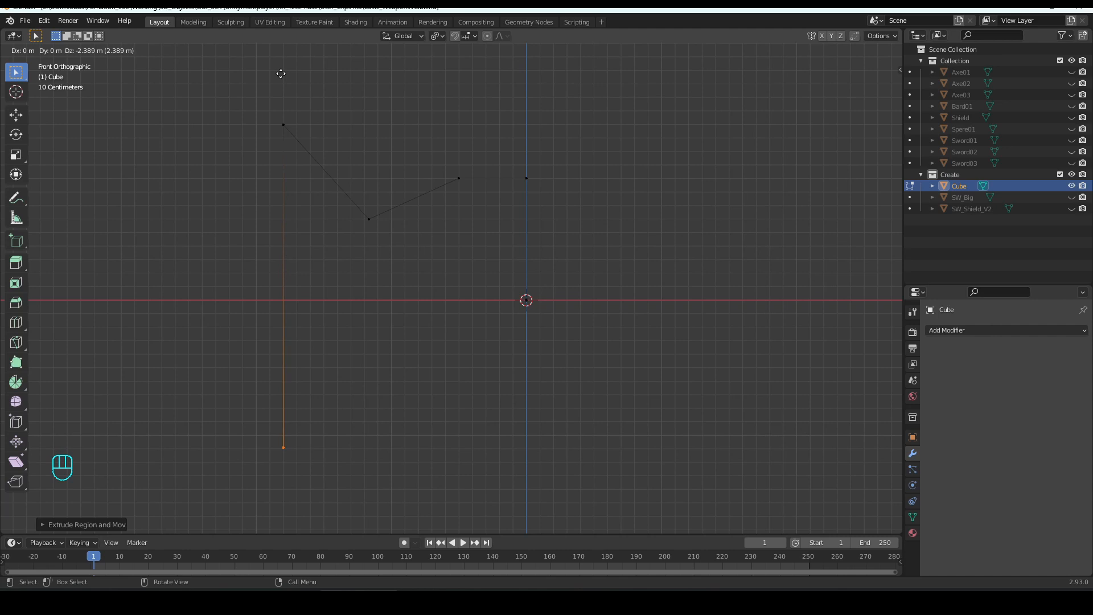
key("z")
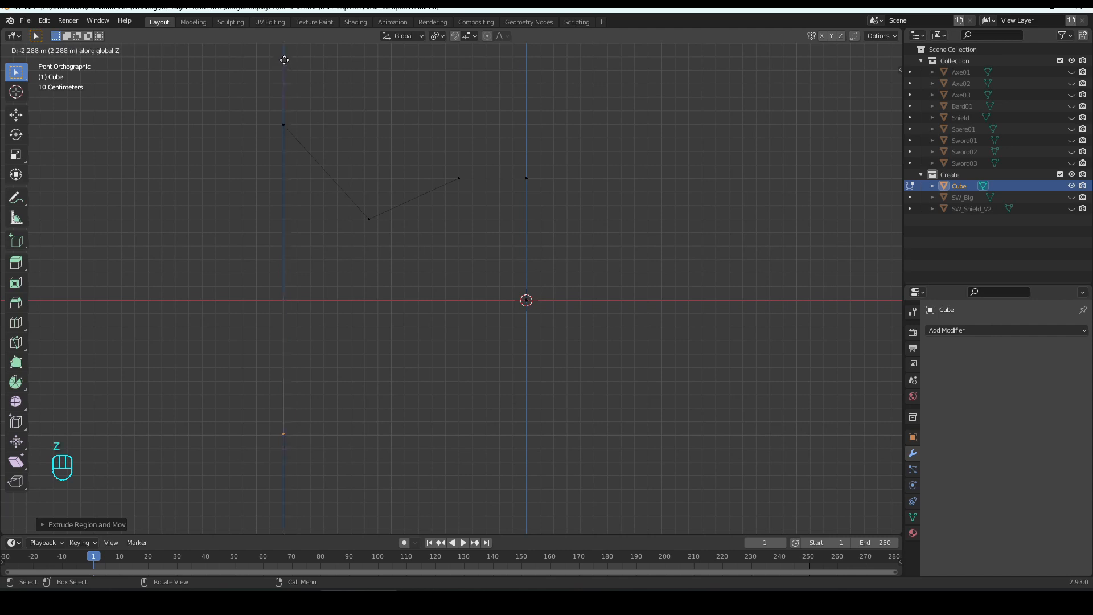
left_click(284, 60)
key("a")
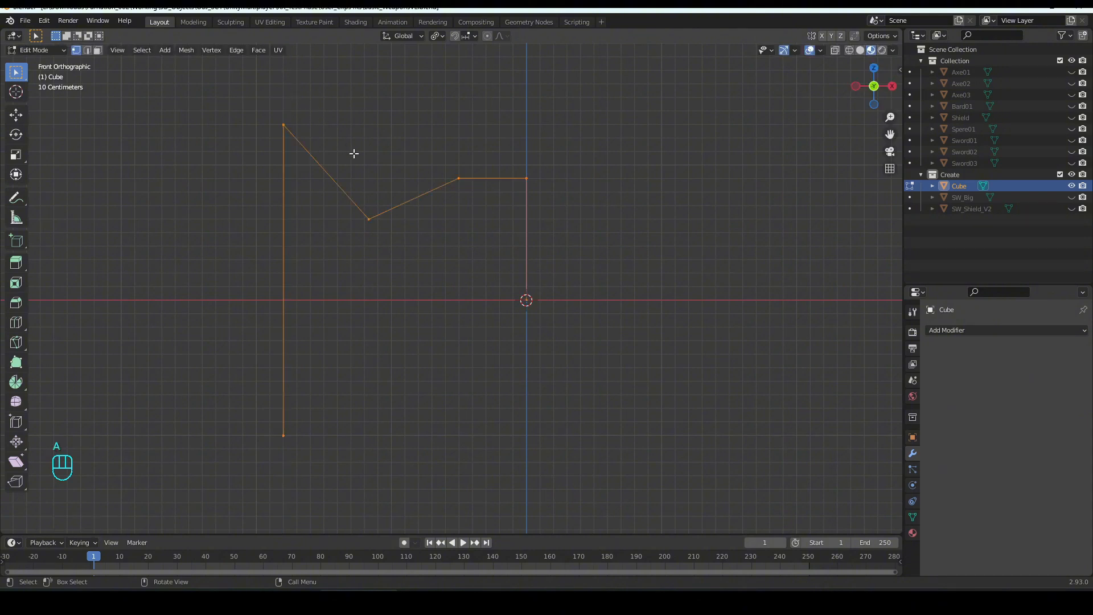
middle_click_drag(432, 327, 385, 226, "shift")
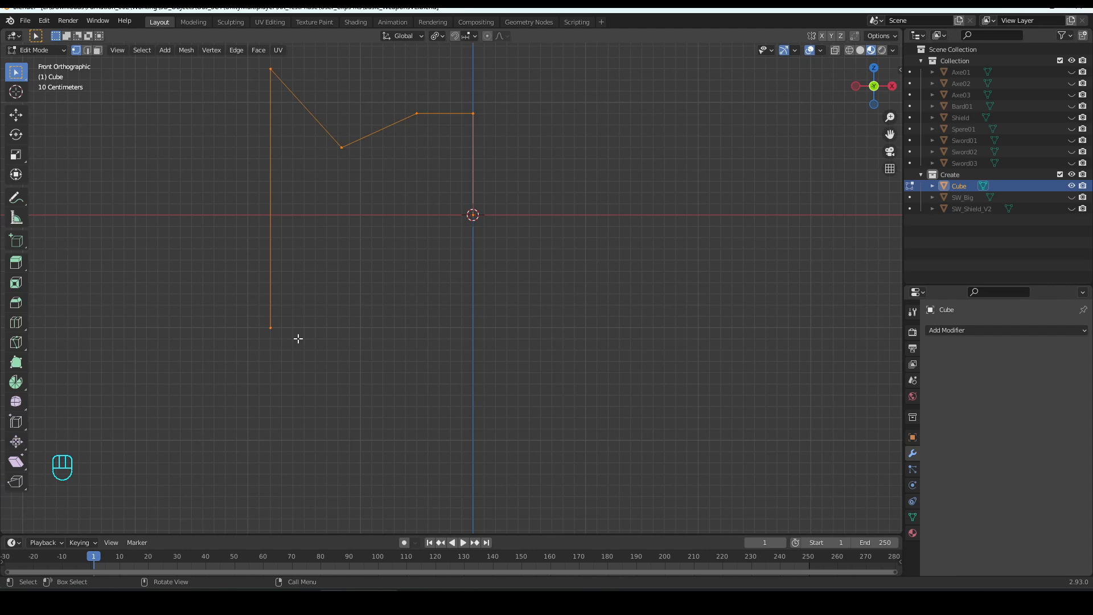
key("ctrl+z")
left_click_drag(298, 333, 227, 309)
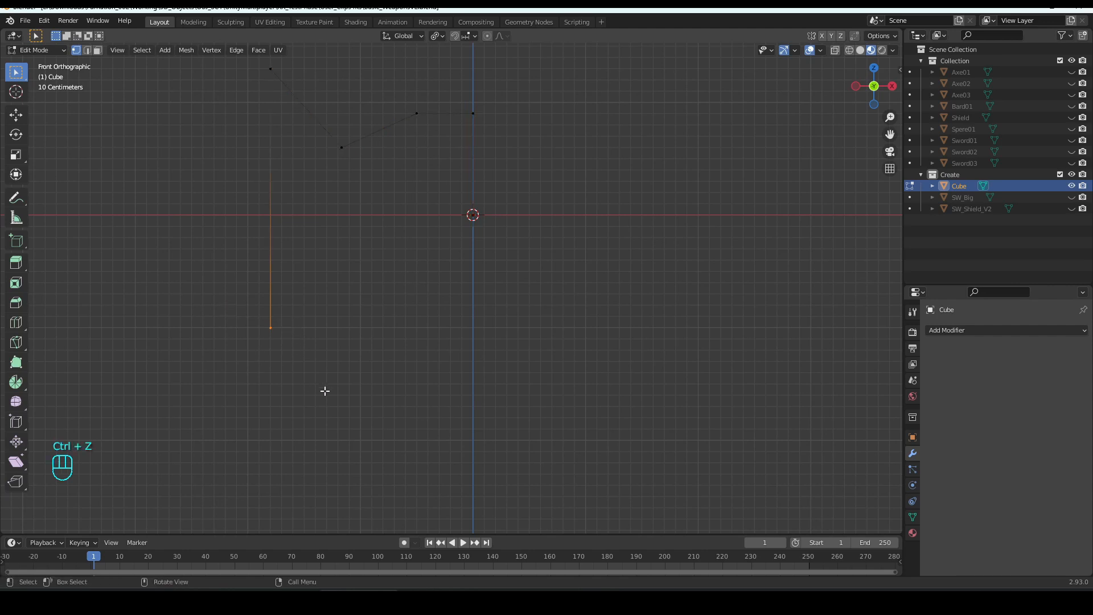
Step: Extrude three segments from the cutting edge's lower end, two sloping down-right and one horizontal, to form the blade's bottom
key("e")
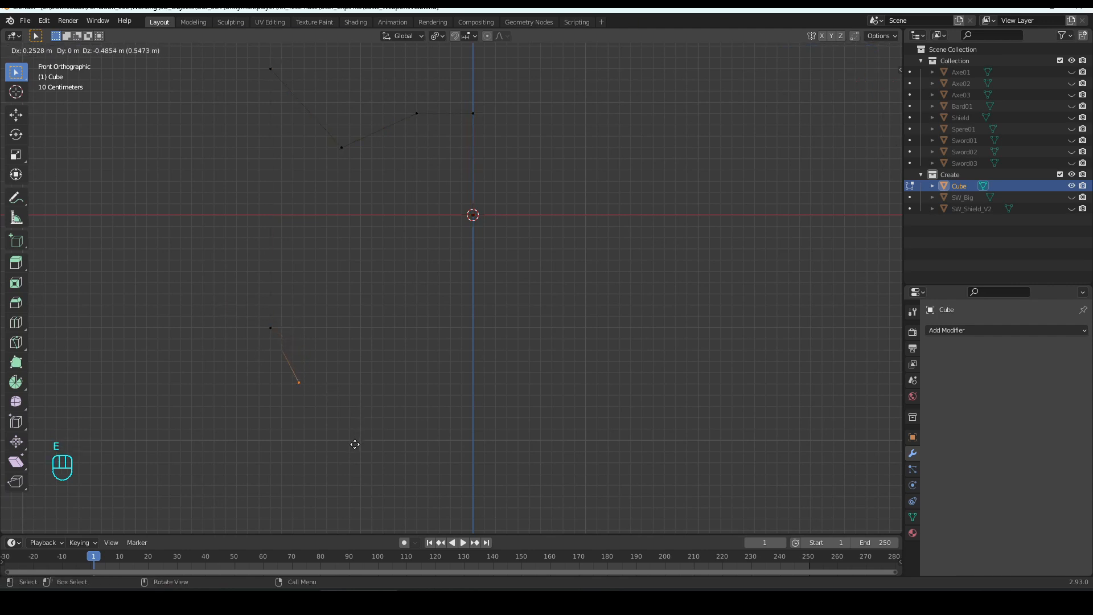
left_click(357, 446)
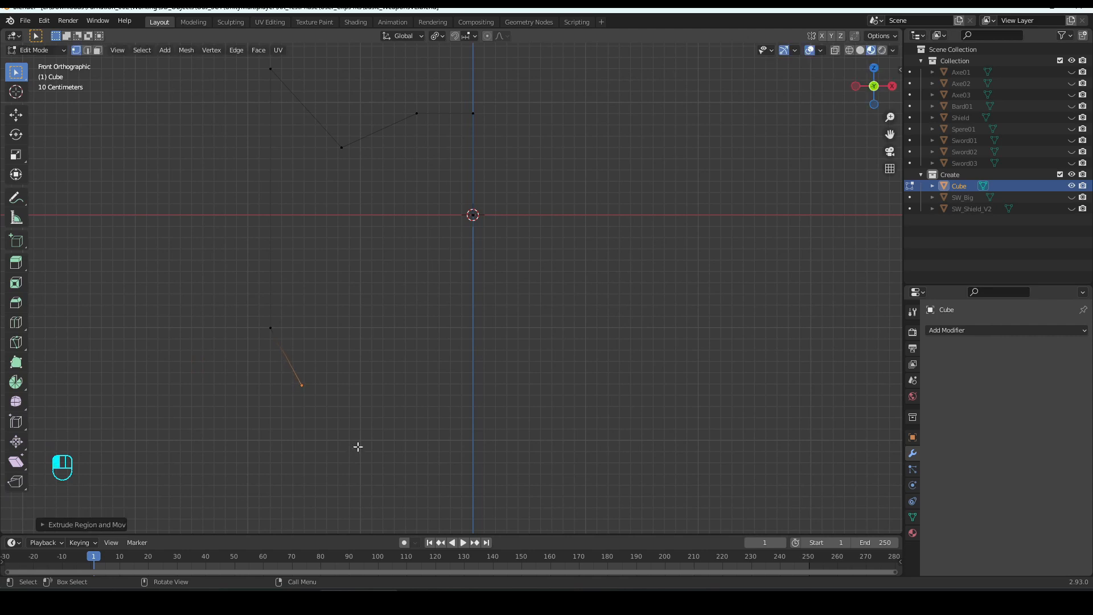
key("e")
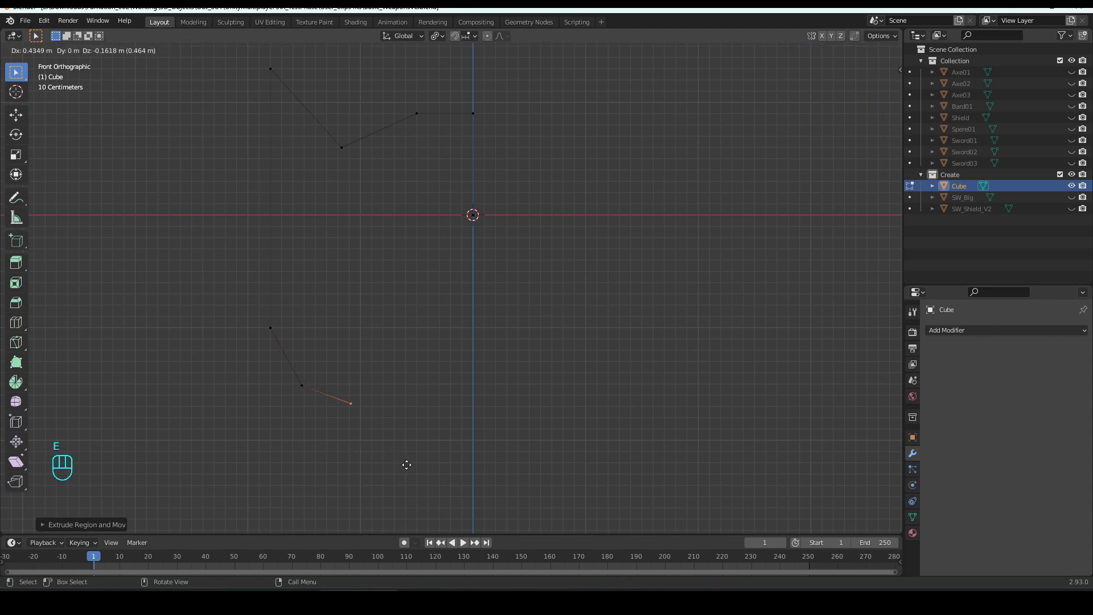
left_click(407, 465)
key("e")
left_click(450, 458)
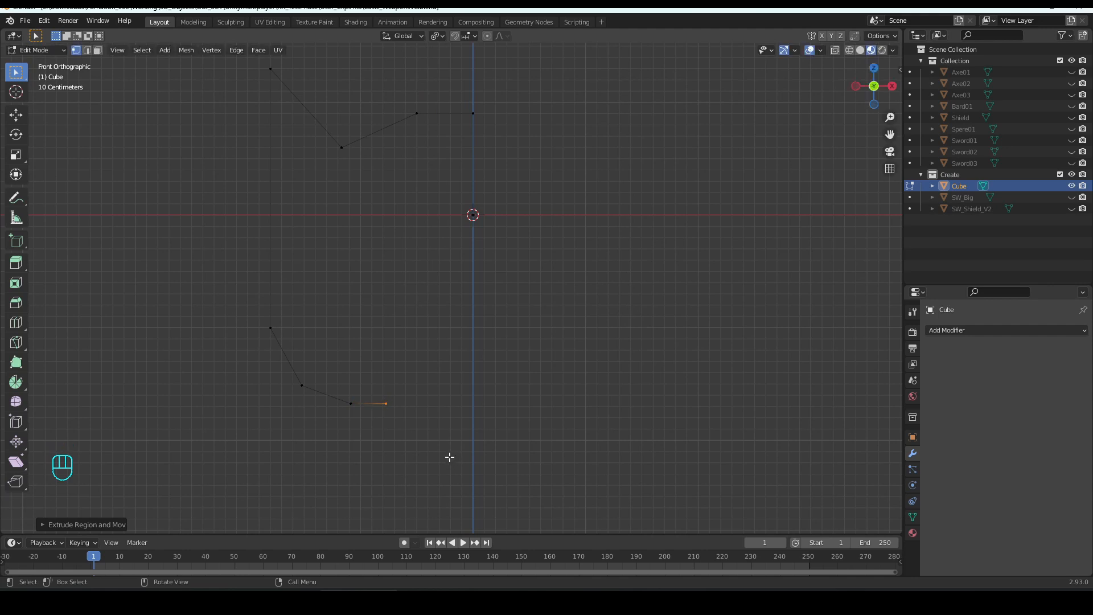
Step: Extrude three segments upward from the blade's bottom corner, two leaning left and one leaning right, to form the inner side
key("e")
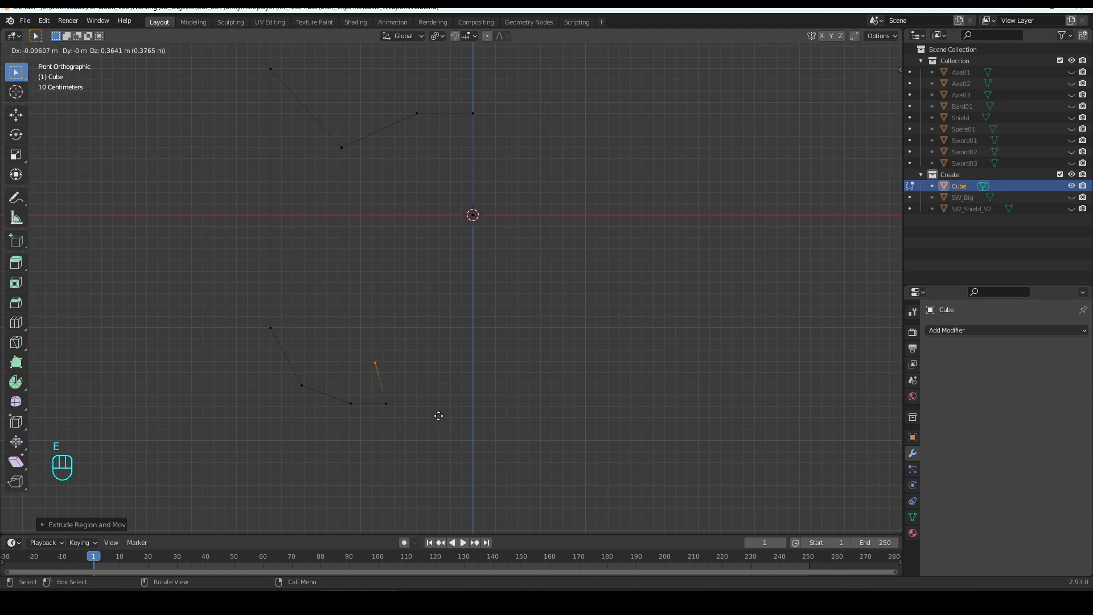
left_click(438, 414)
key("e")
left_click(425, 344)
key("e")
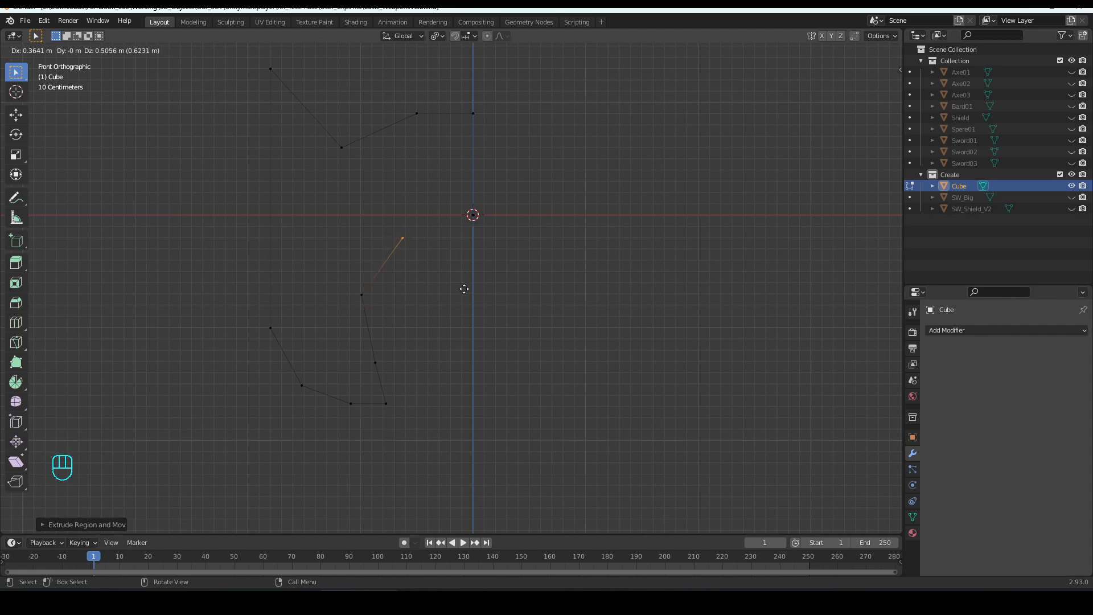
left_click(464, 288)
Step: Extrude the end vertex about 0.63 m along X to the centre axis and close the outline between the vertices on that axis
key("e")
key("x")
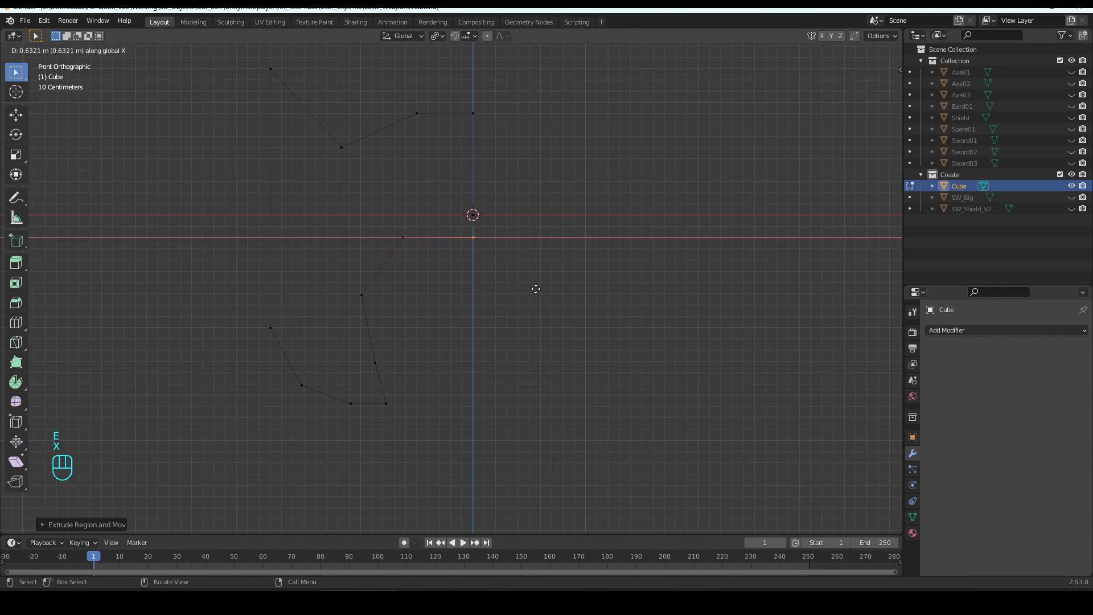
left_click(536, 288)
left_click_drag(510, 85, 449, 263)
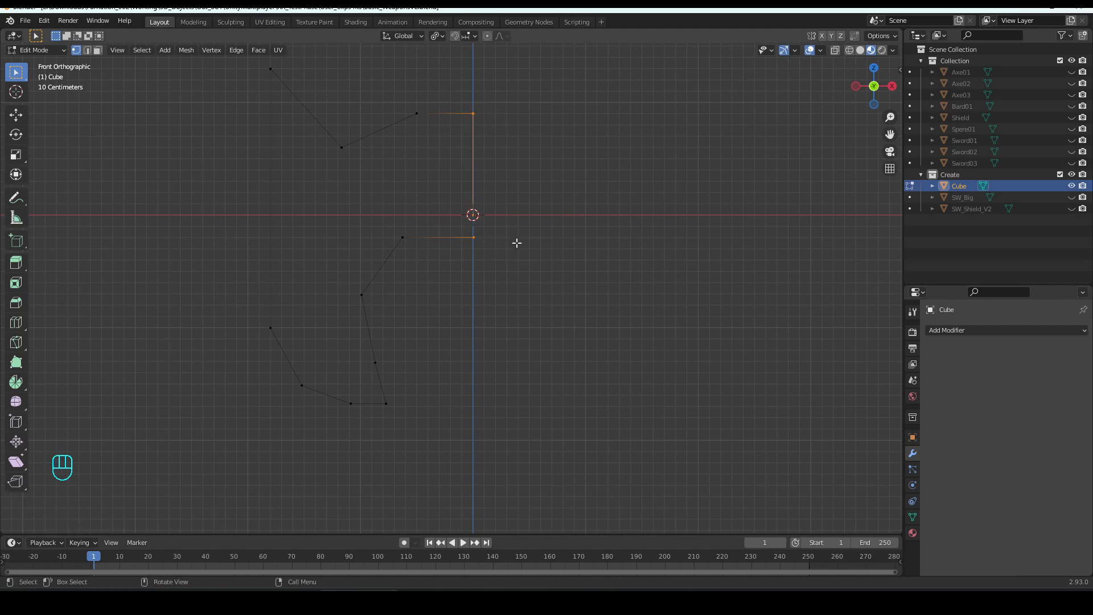
key("j")
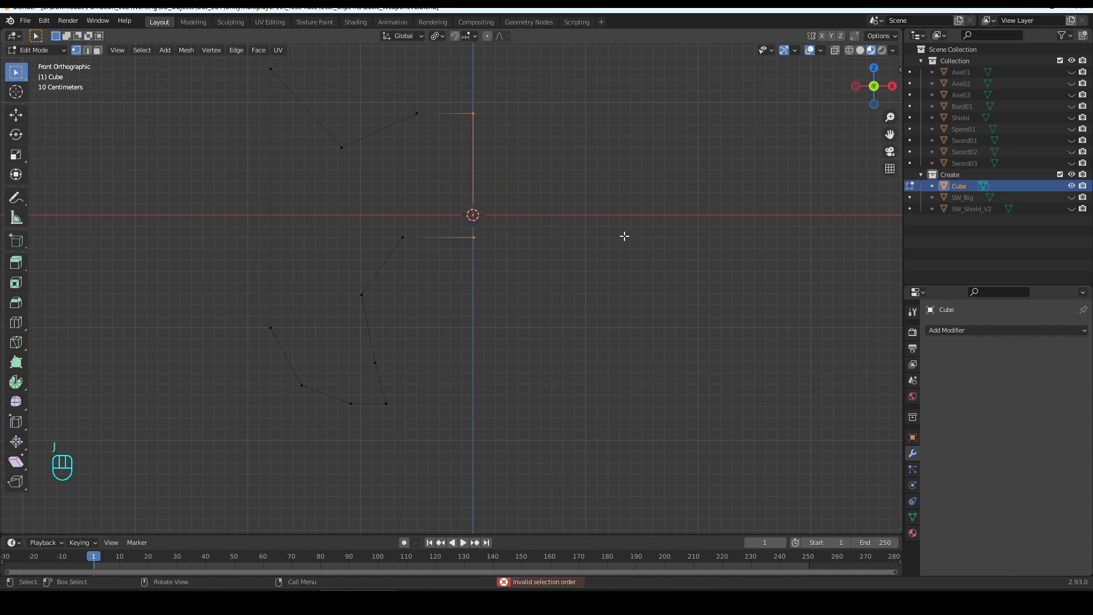
key("f")
Step: Bevel the low vertex of the blade's upper edge into a wide curve with 8 segments
scroll(435, 325, "down", 1)
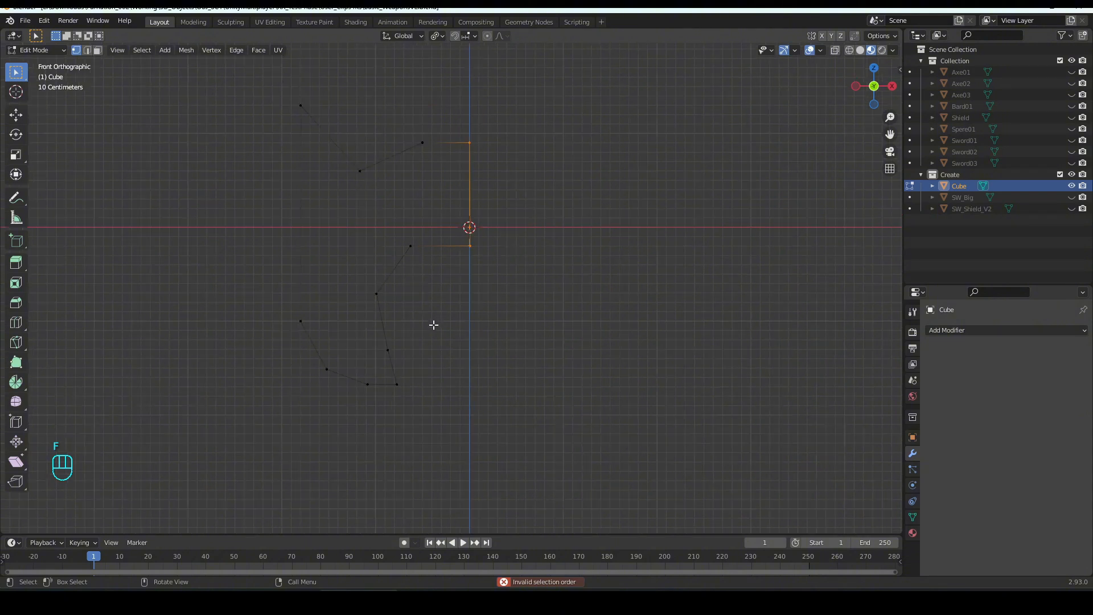
scroll(388, 224, "up", 1)
left_click(356, 194)
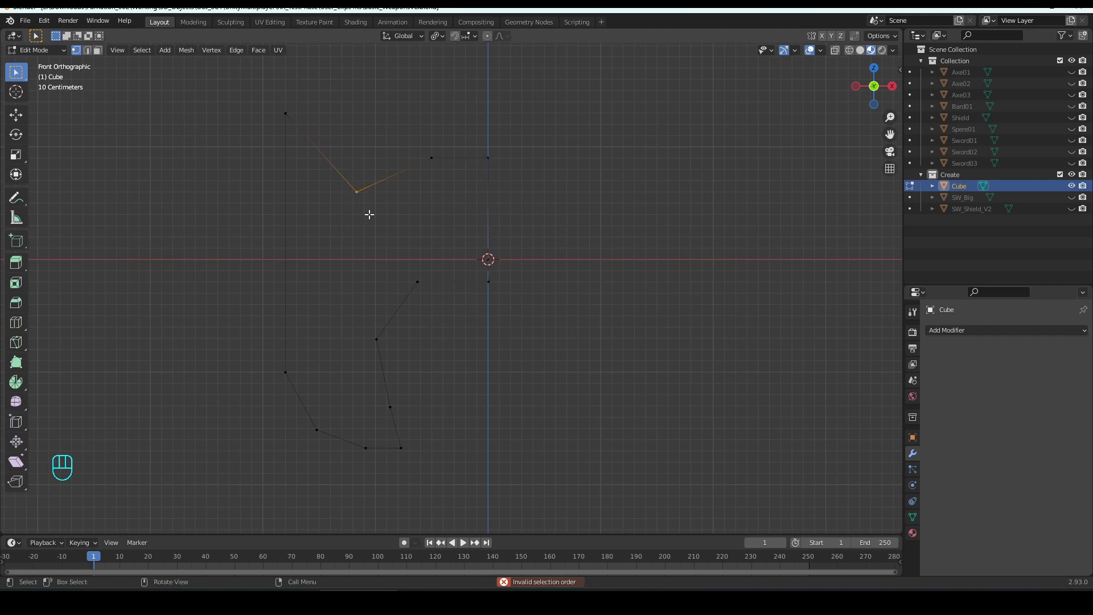
key("ctrl+shift+b")
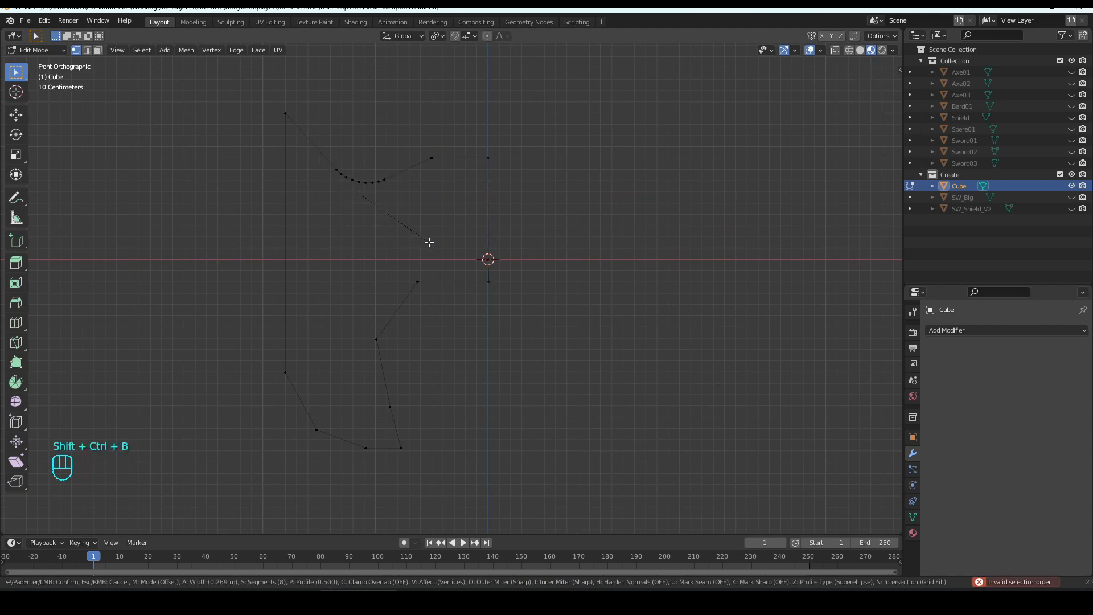
left_click(459, 263)
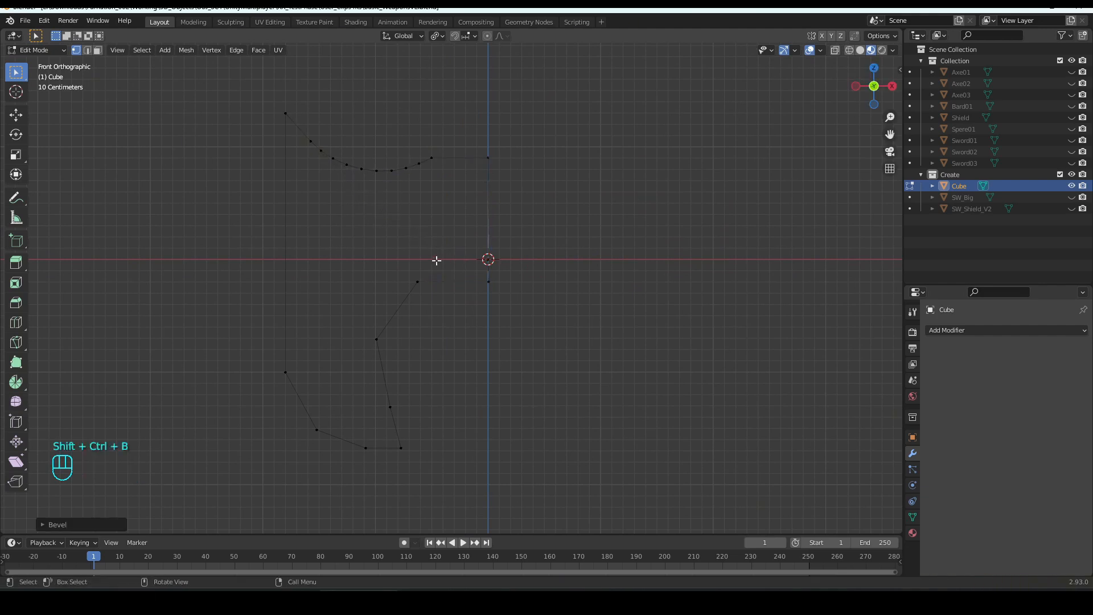
Step: Bevel the inner side's middle vertex about 0.455 m wide with 8 segments to form a curve
middle_click_drag(418, 249, 407, 181, "shift")
left_click_drag(389, 252, 358, 280)
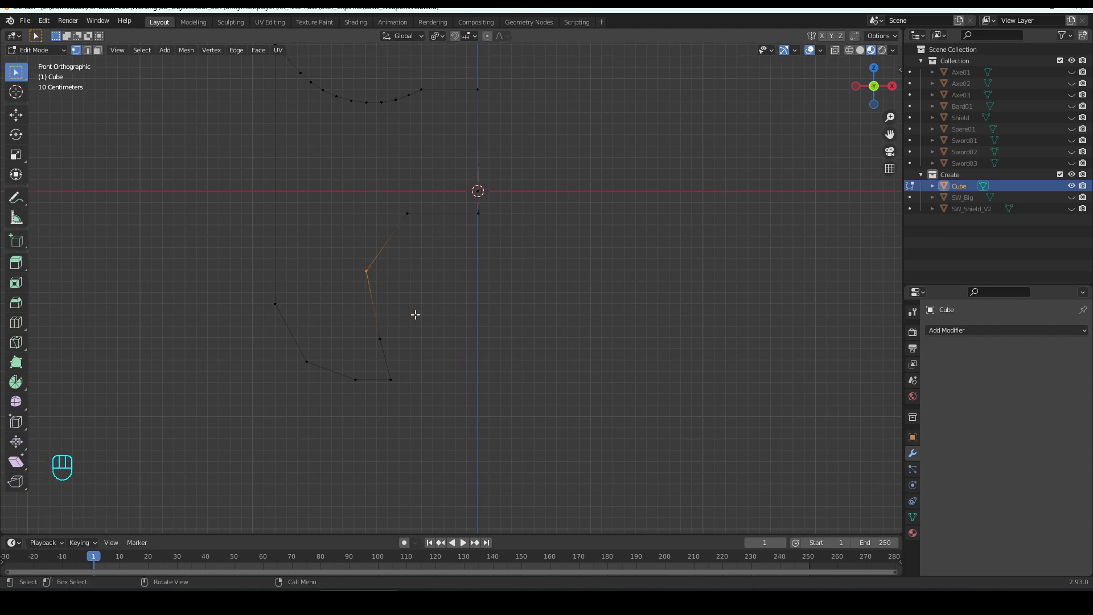
key("ctrl+shift+b")
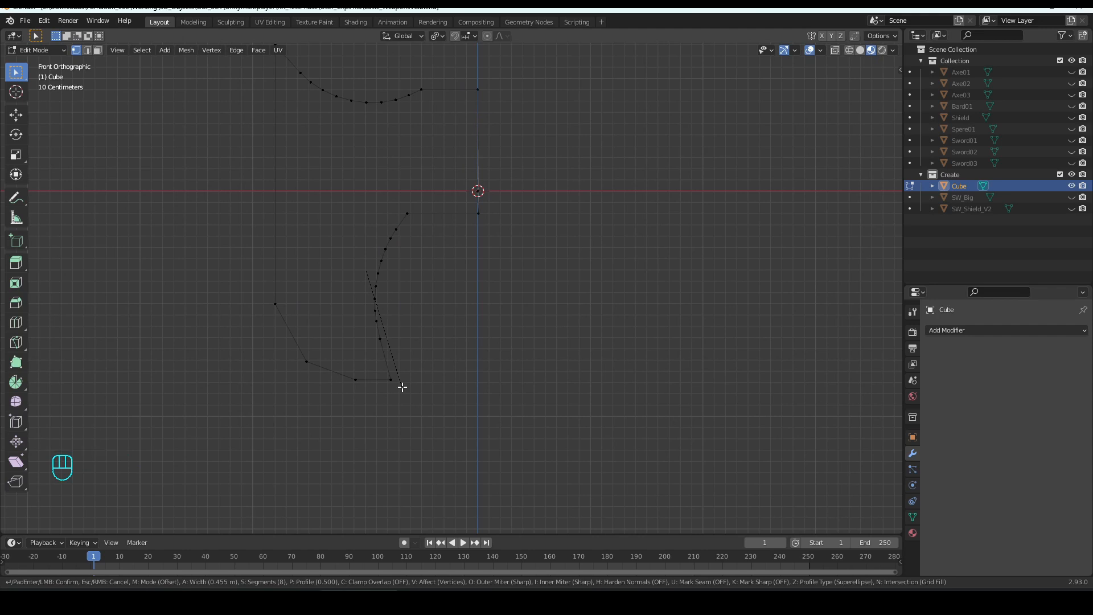
left_click(403, 387)
Step: Bevel the blade's lower outer vertex about 0.295 m wide with 5 segments and return to Object Mode
left_click_drag(279, 350, 316, 378)
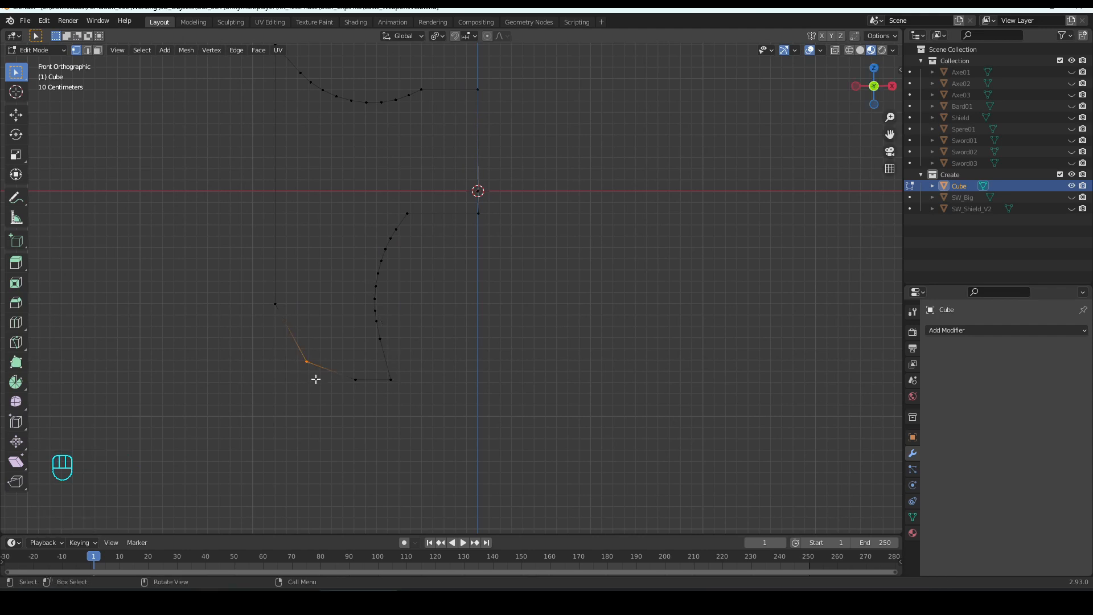
key("shift+ctrl+b")
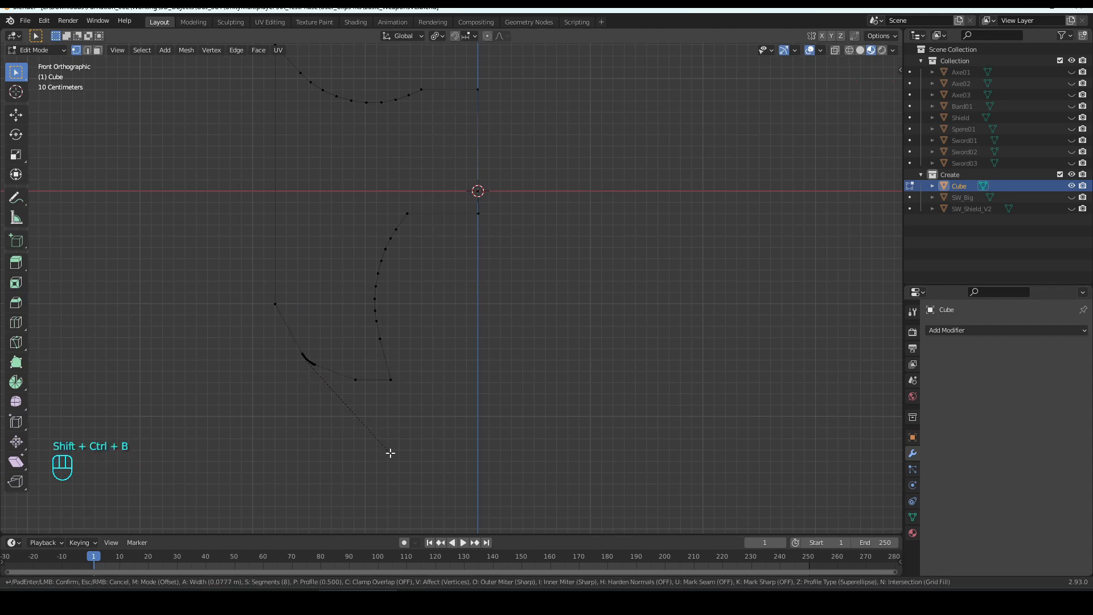
scroll(396, 464, "down", 1)
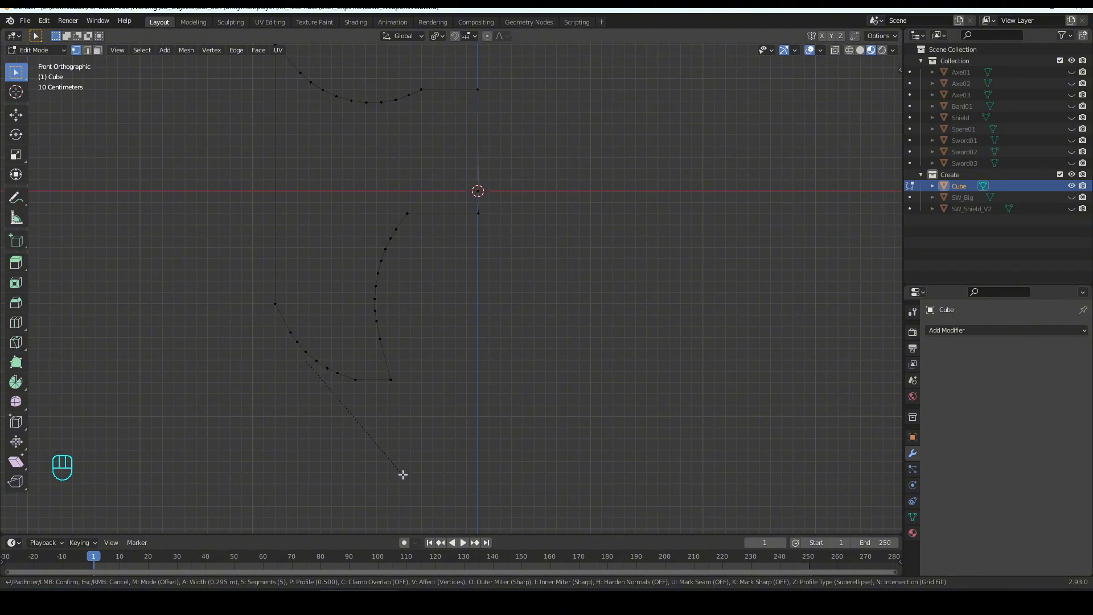
left_click(403, 475)
scroll(415, 367, "down", 1)
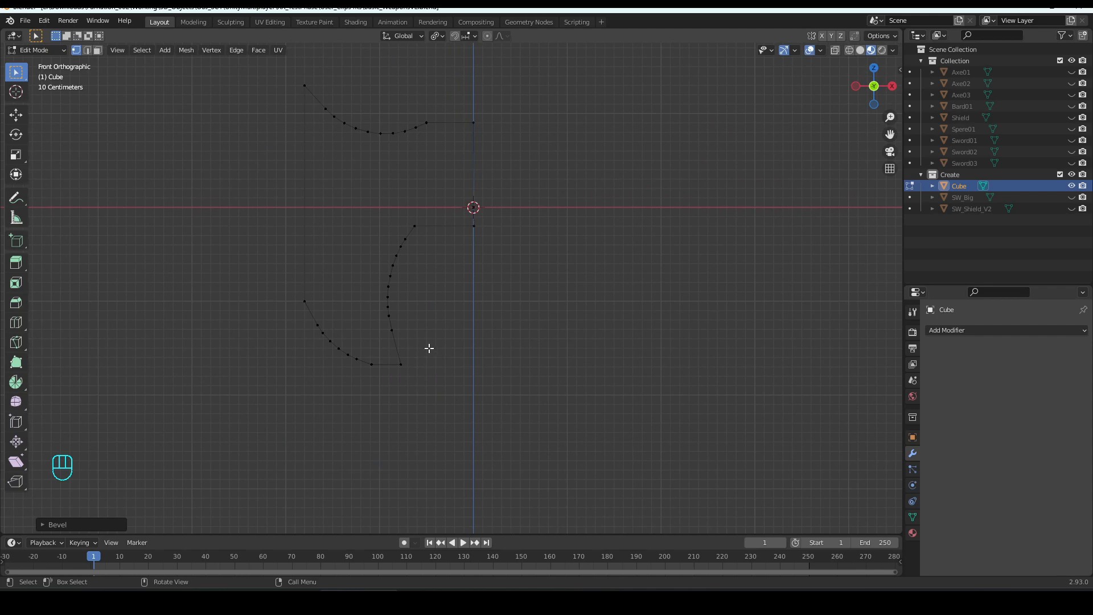
key("Tab")
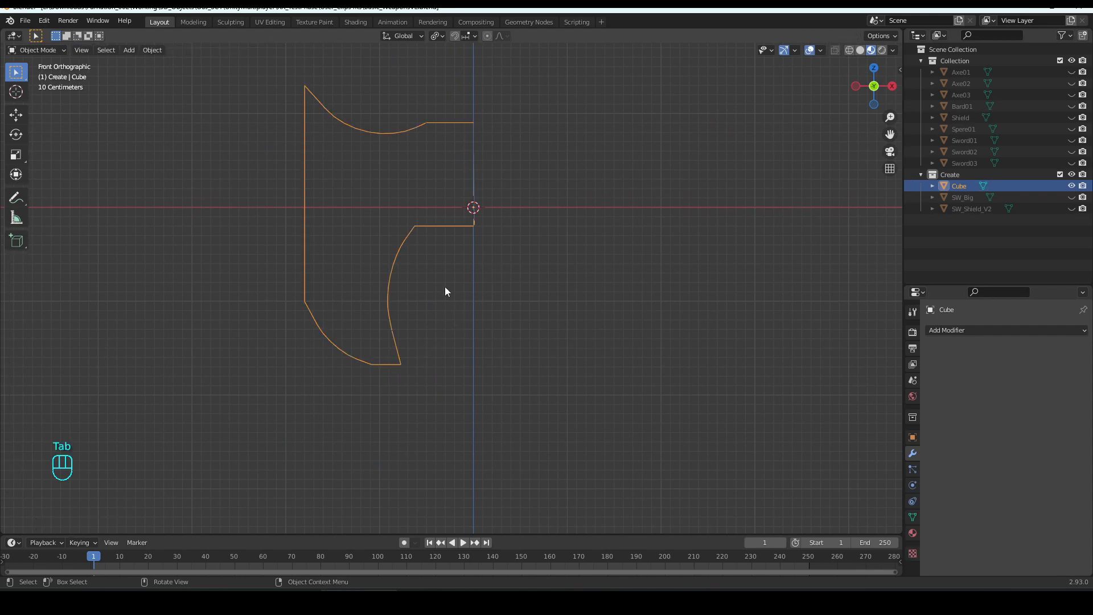
Step: Bevel the vertex where the straight outer edge meets the lower curve about 0.2 m wide with 3 segments
scroll(393, 361, "up", 2)
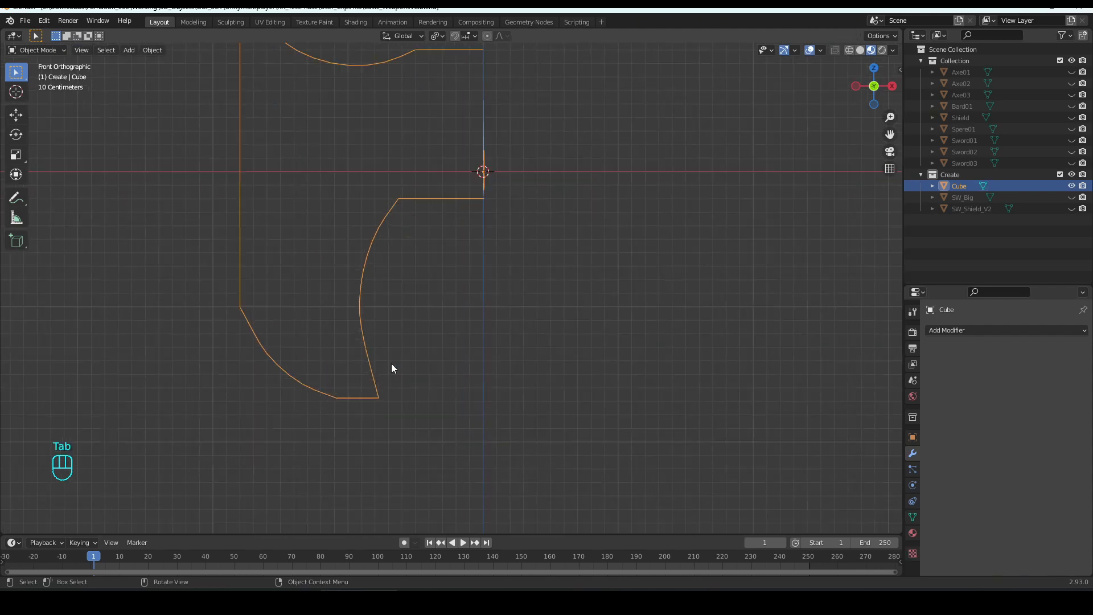
key("Tab")
left_click(240, 308)
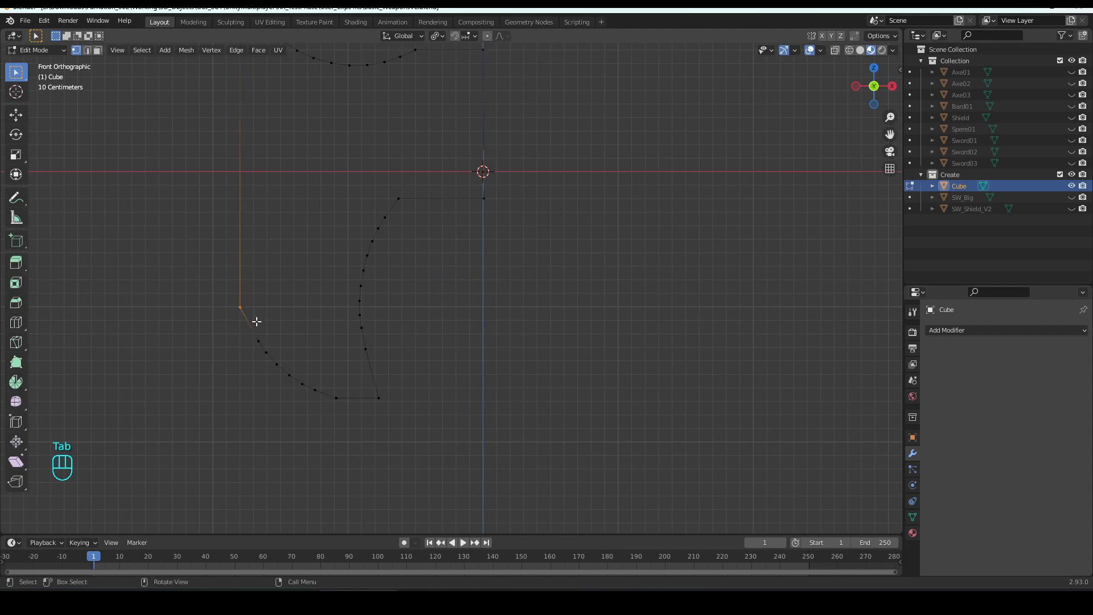
key("shift+ctrl+b")
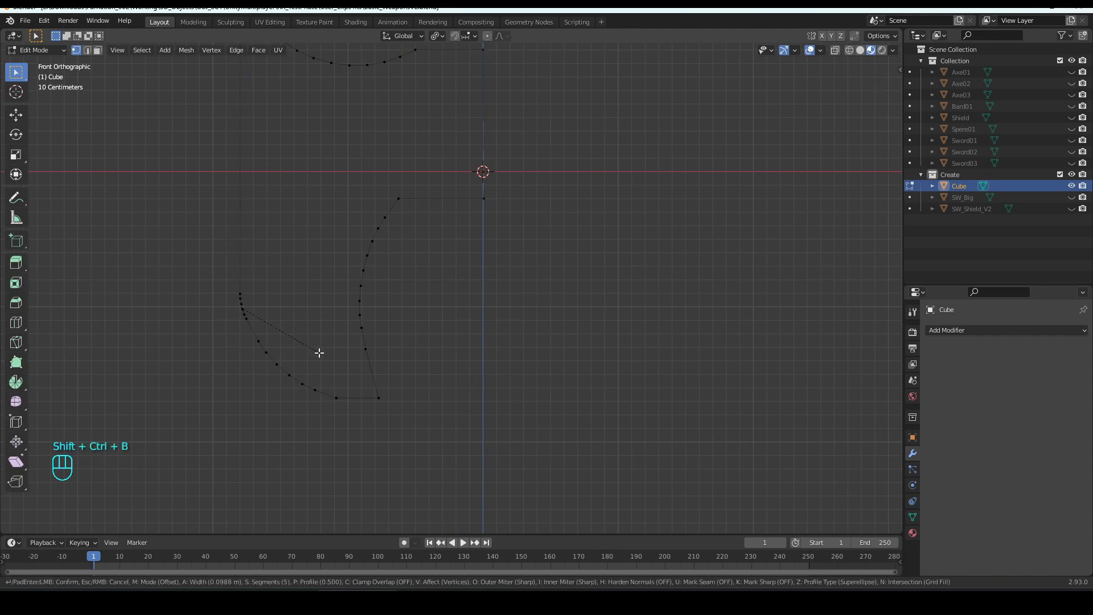
scroll(322, 357, "down", 1)
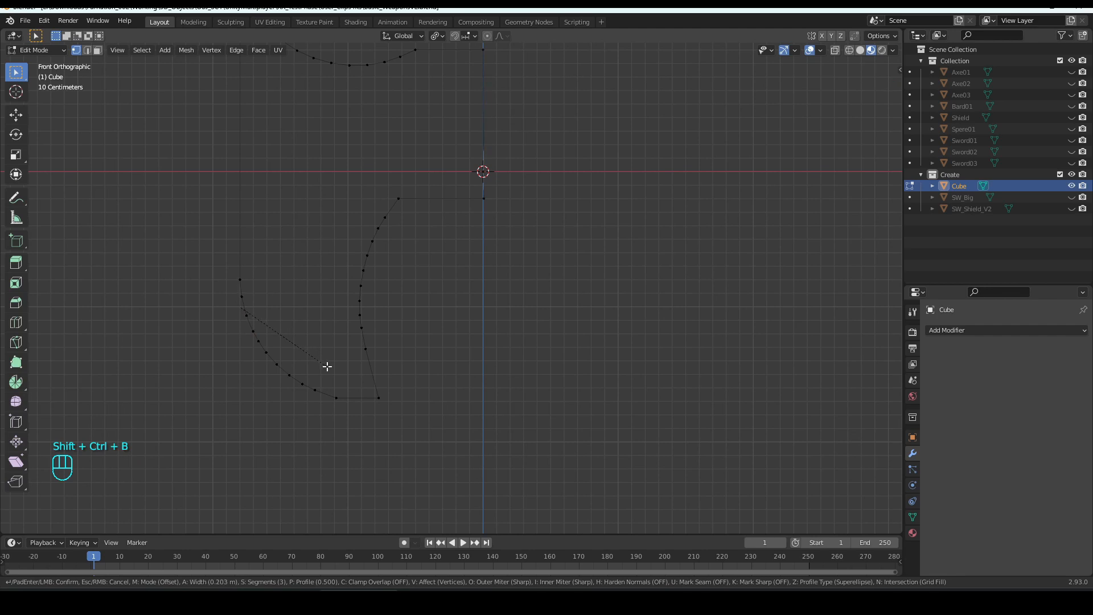
left_click(326, 366)
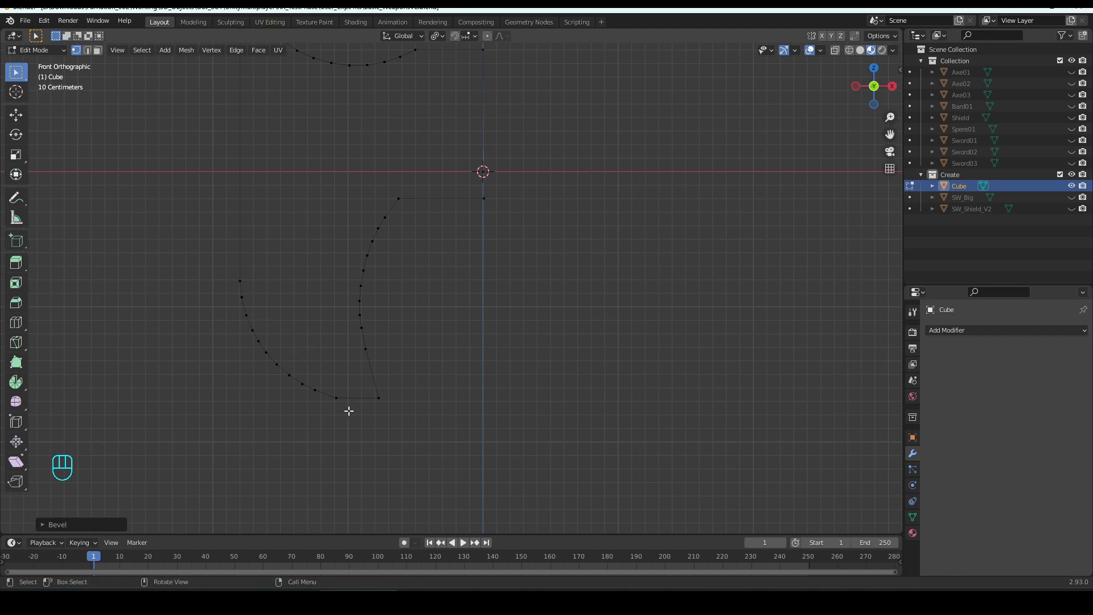
Step: Bevel the vertex where the lower curve meets the flat tip about 0.065 m wide with 1 segment and return to Object Mode
left_click(332, 394)
key("shift+ctrl+b")
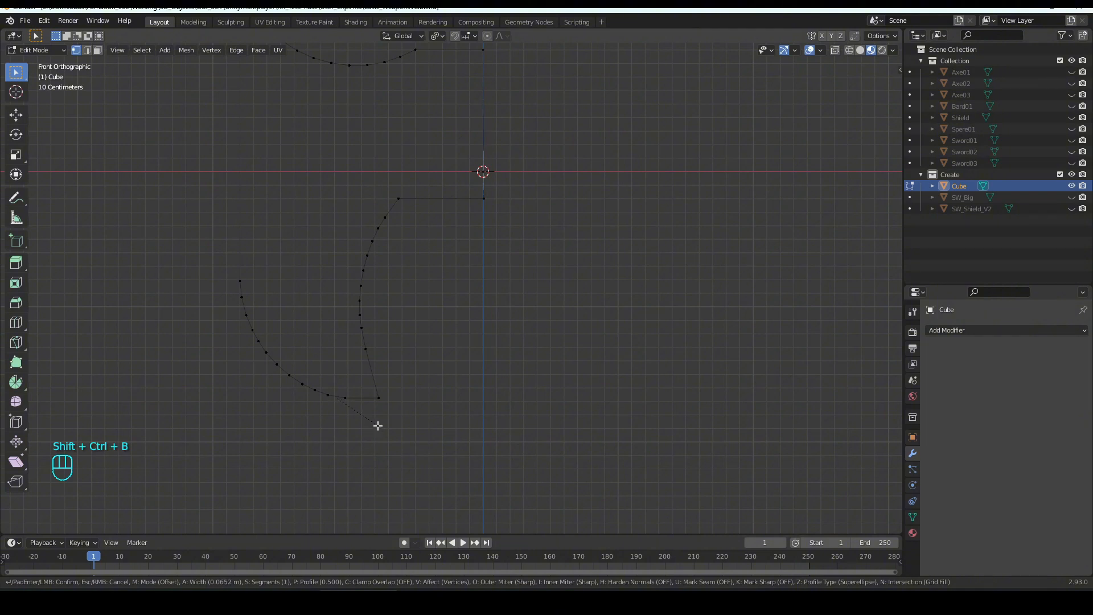
left_click(375, 424)
key("Tab")
scroll(437, 357, "down", 2)
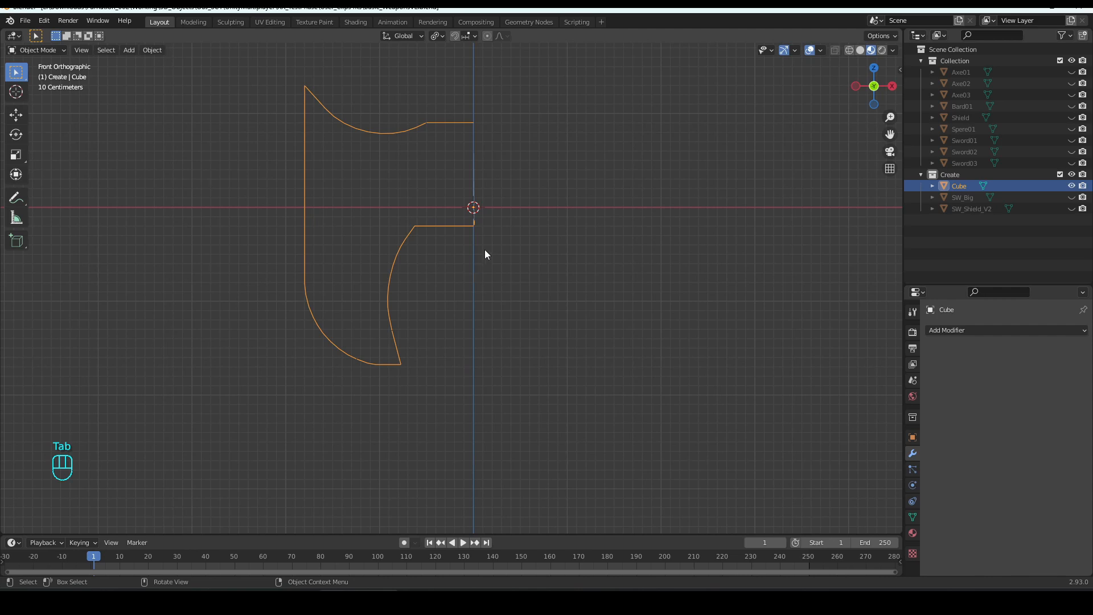
Step: Select the whole blade outline in Edit Mode and fill it with a face
middle_click_drag(490, 241, 496, 290)
key("KP_1")
key("2")
key("Tab")
key("a")
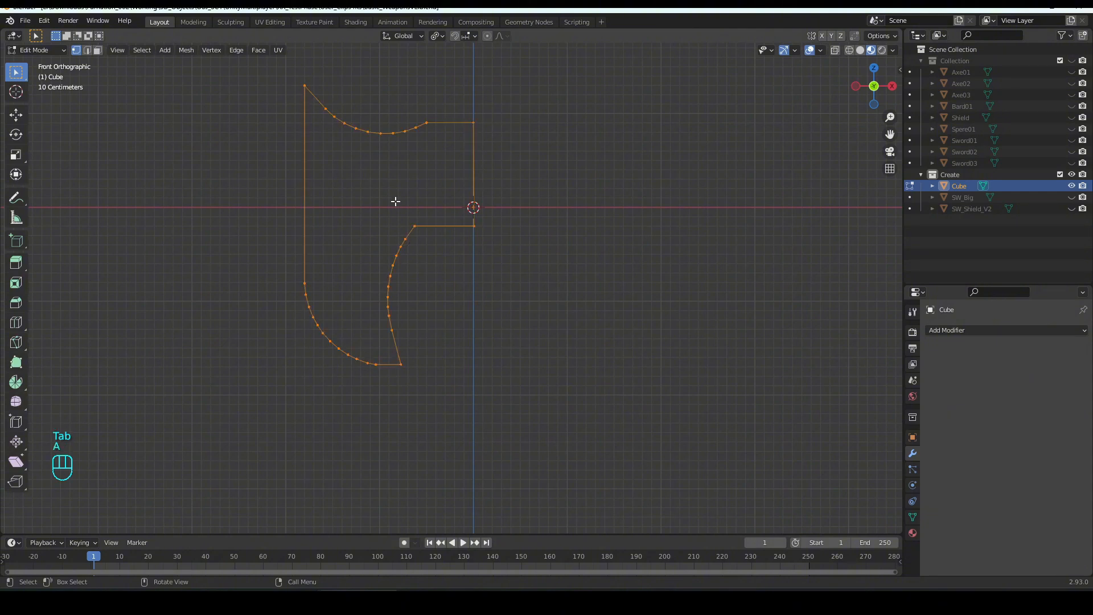
key("f")
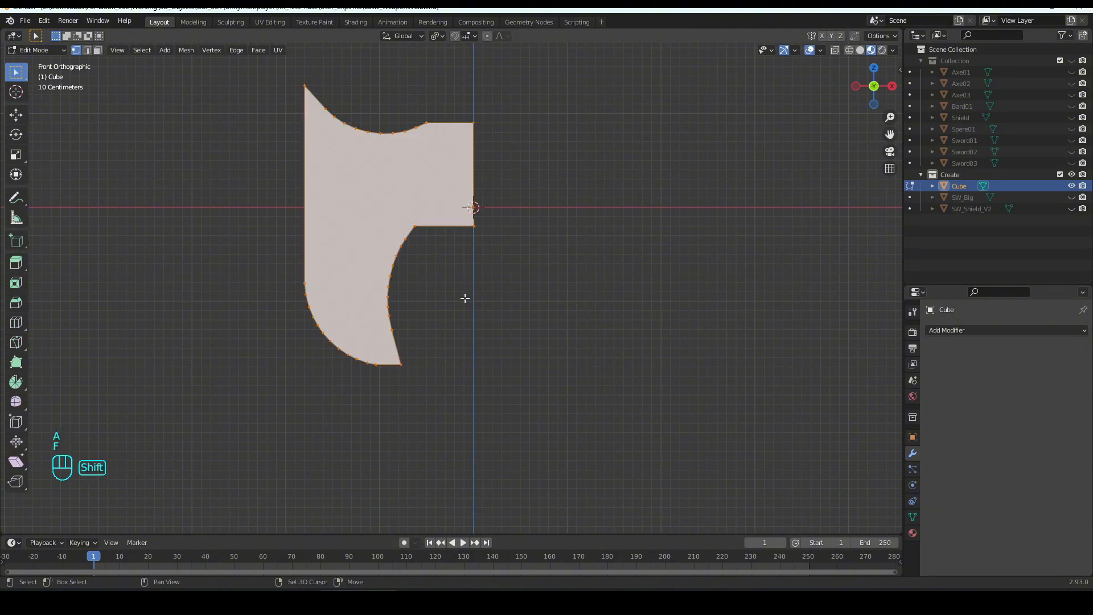
Step: Extrude the blade's face about 0.095 m along its normal to give the blade thickness
mouse_move(463, 298)
middle_mouse_down()
mouse_move(463, 383)
mouse_move(516, 364)
mouse_move(510, 305)
mouse_move(464, 300)
middle_mouse_up()
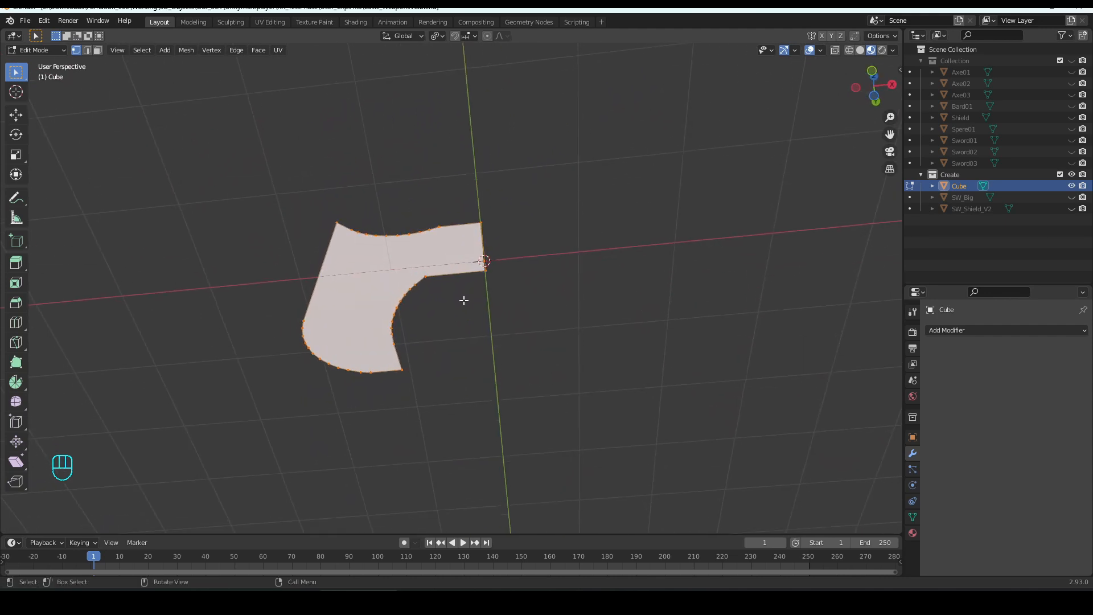
key("3")
left_click(408, 305)
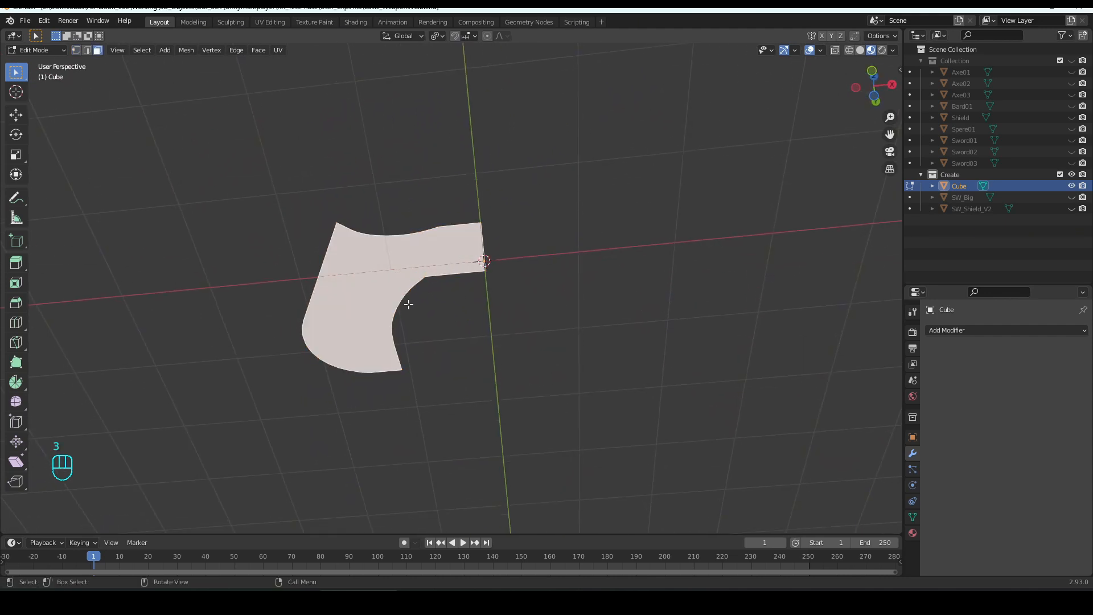
key("e")
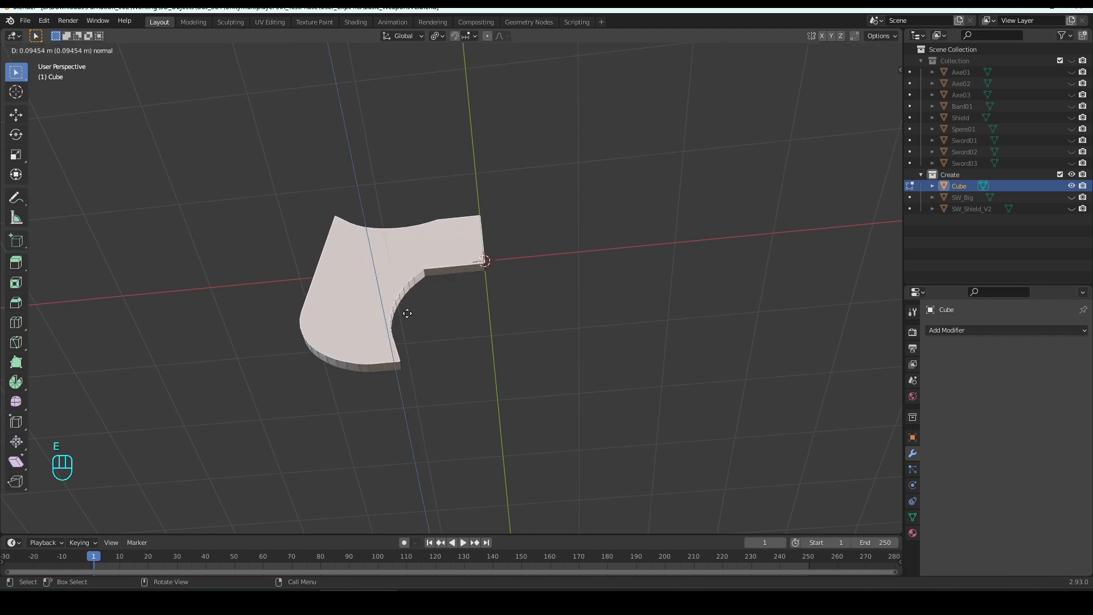
left_click(406, 313)
middle_click_drag(380, 308, 441, 392)
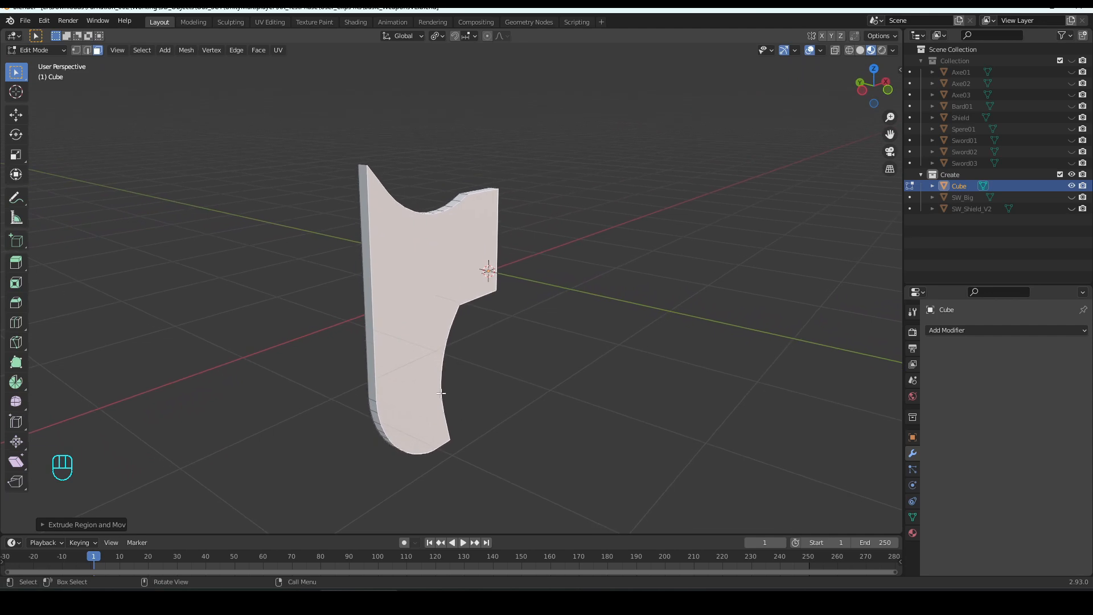
key("Tab")
middle_click_drag(409, 303, 421, 297)
key("Tab")
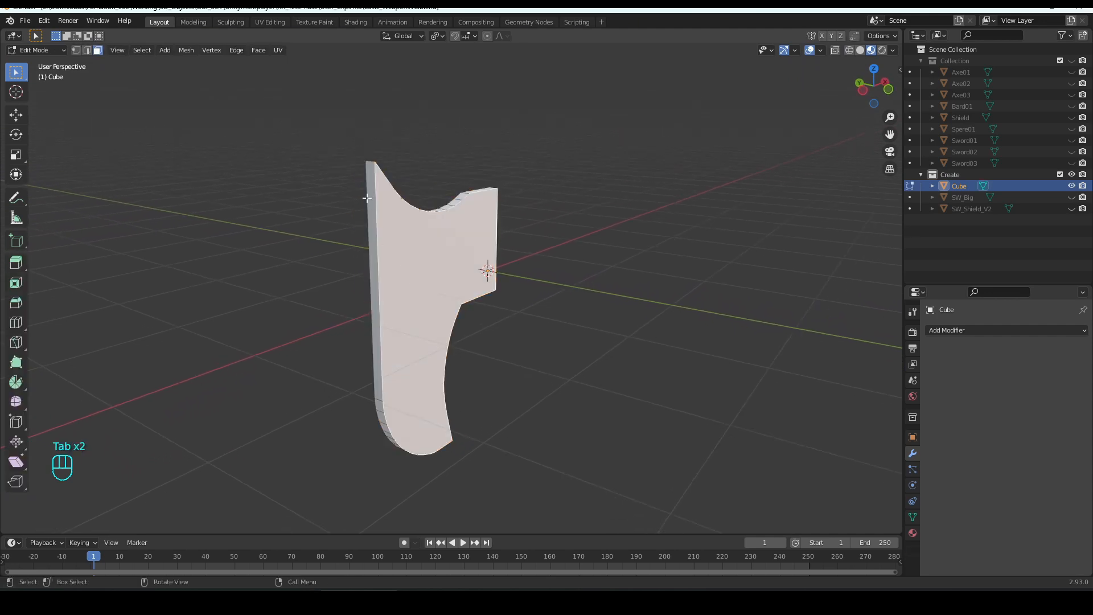
Step: Select the side faces along the outer cutting edge down to the lower tip and extrude them about 0.16 m along their normals
key("2")
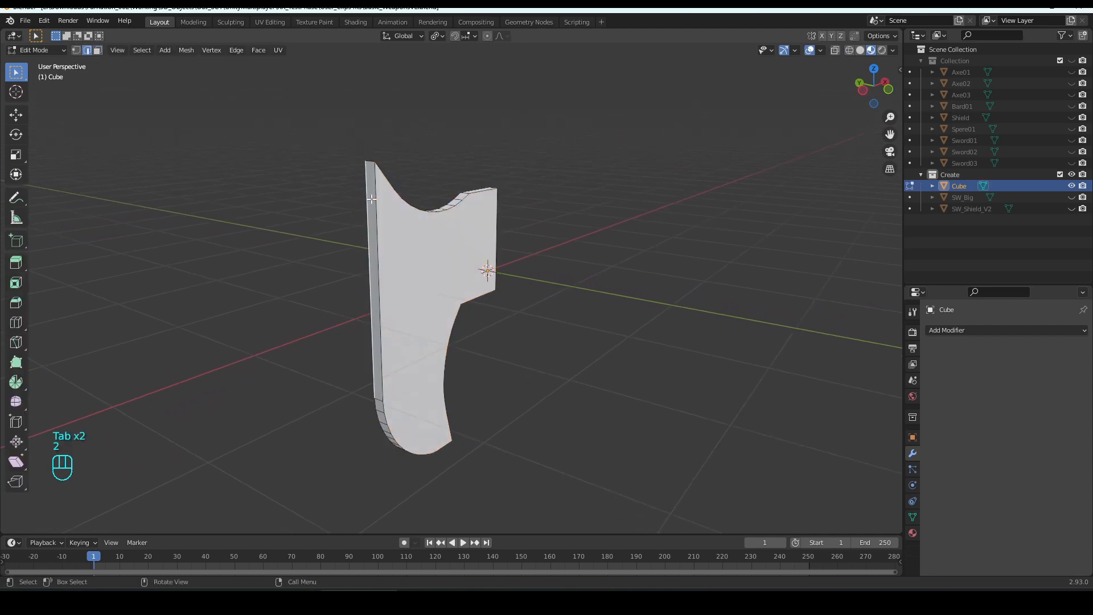
middle_click_drag(377, 241, 417, 459)
key("3")
left_click(428, 365, "ctrl")
key("alt+e")
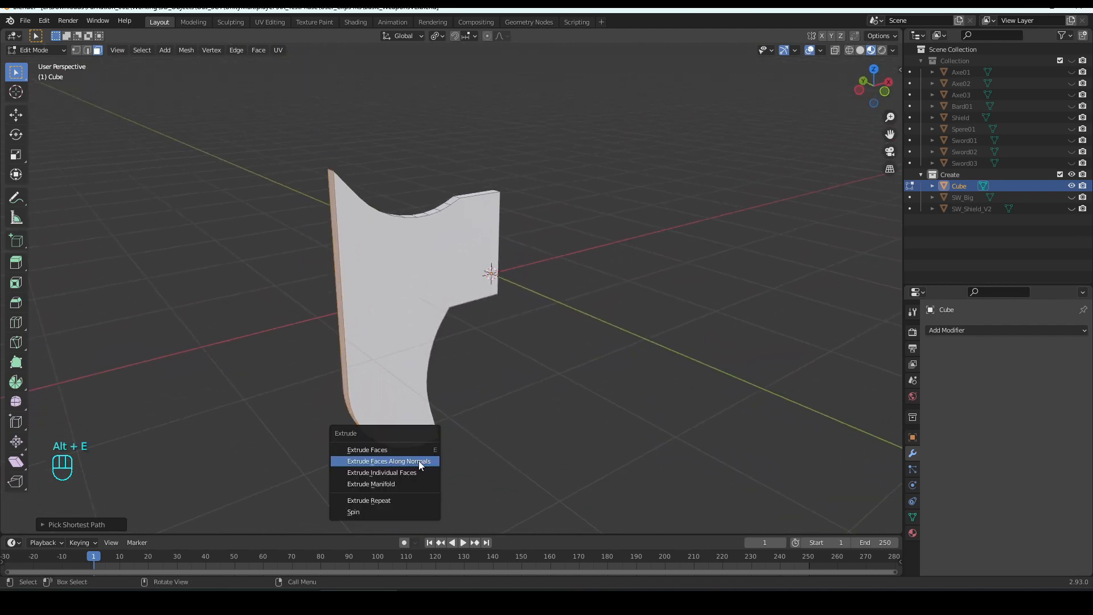
left_click(418, 460)
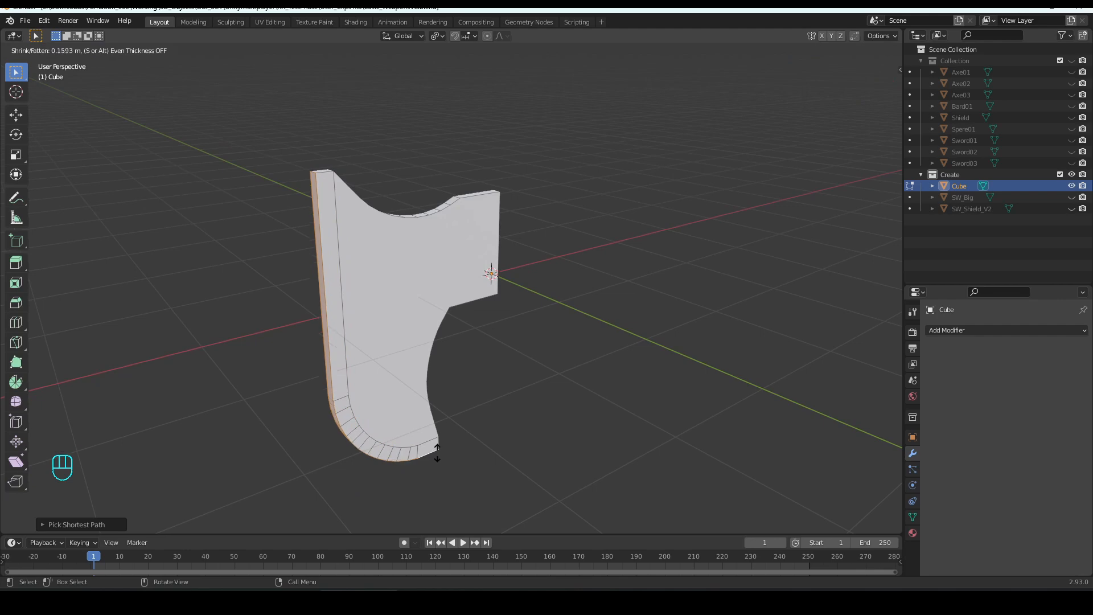
left_click(436, 454)
middle_click_drag(436, 453, 377, 263)
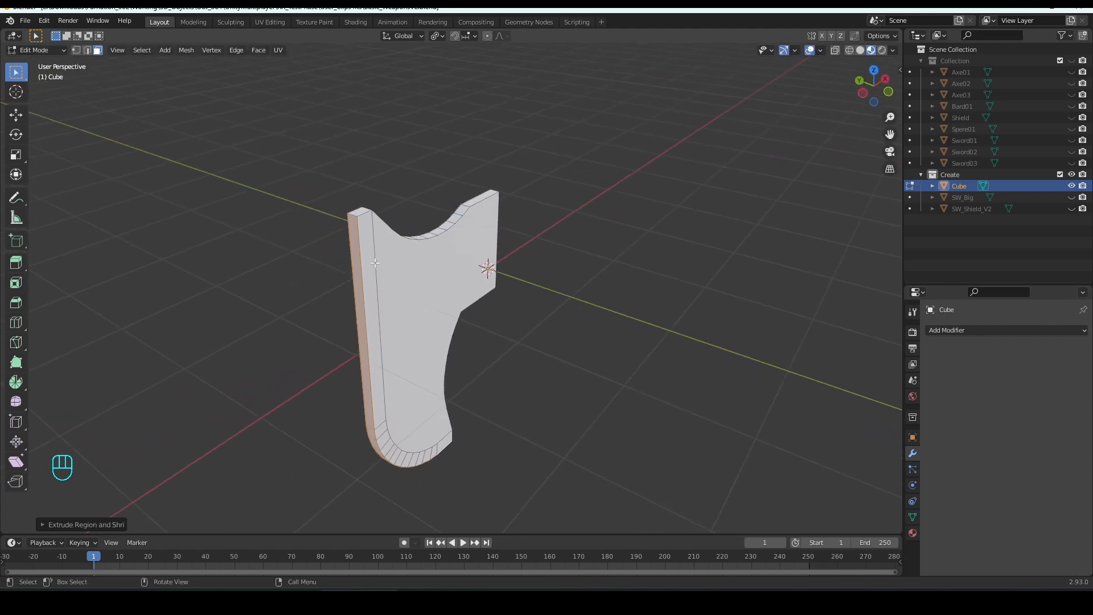
Step: Raise the top edge of the extruded cutting strip about 0.167 m along Z to make a pointed upper tip
key("2")
left_click(349, 215)
middle_click_drag(350, 215, 310, 209)
key("g")
key("z")
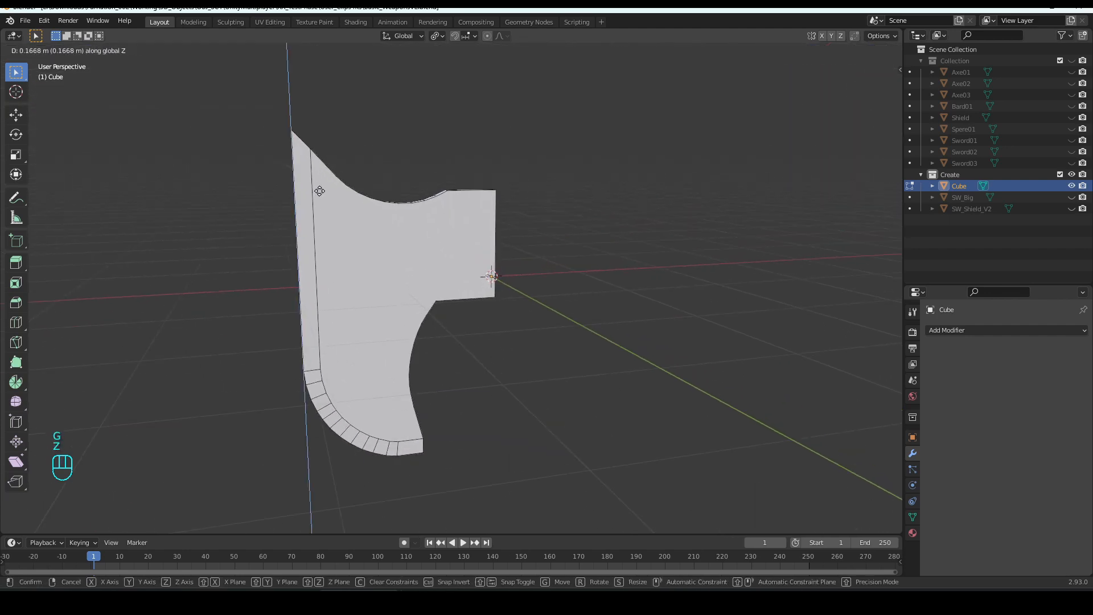
left_click(320, 189)
Step: Try flattening the outer cutting-edge faces by scaling them to 0 along Y, and undo the scaling
middle_click_drag(320, 189, 390, 317)
left_click(408, 365, "ctrl")
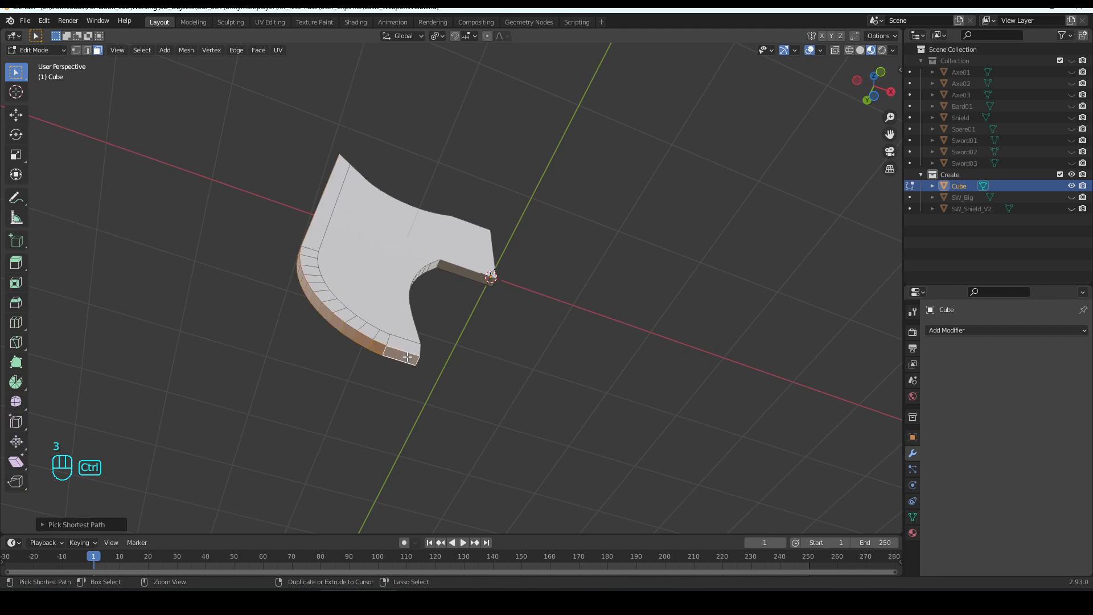
middle_click_drag(408, 365, 492, 442)
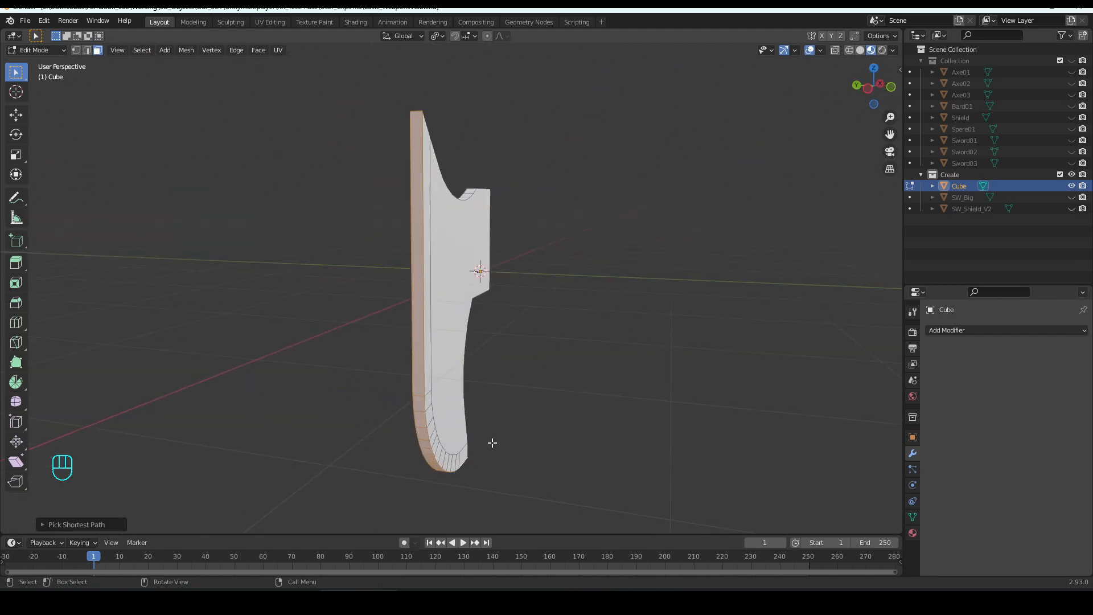
key("s")
key("y")
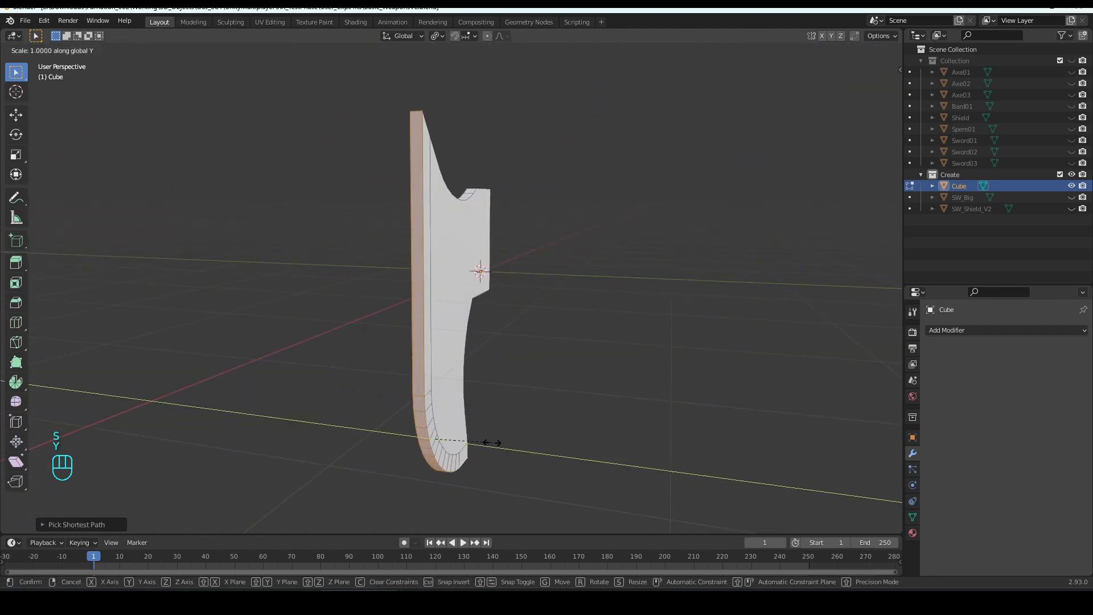
key("KP_0")
key("KP_Enter")
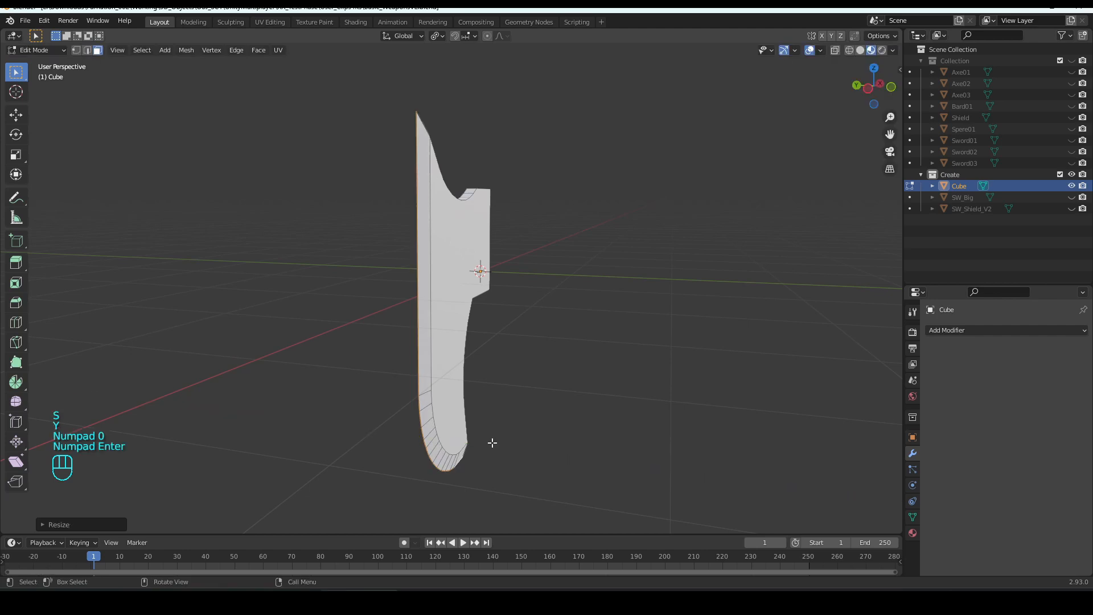
middle_click_drag(492, 443, 522, 429)
key("ctrl+z")
Step: Select the boundary edge loop around the blade's open back and fill it with a face
middle_click_drag(562, 375, 558, 410)
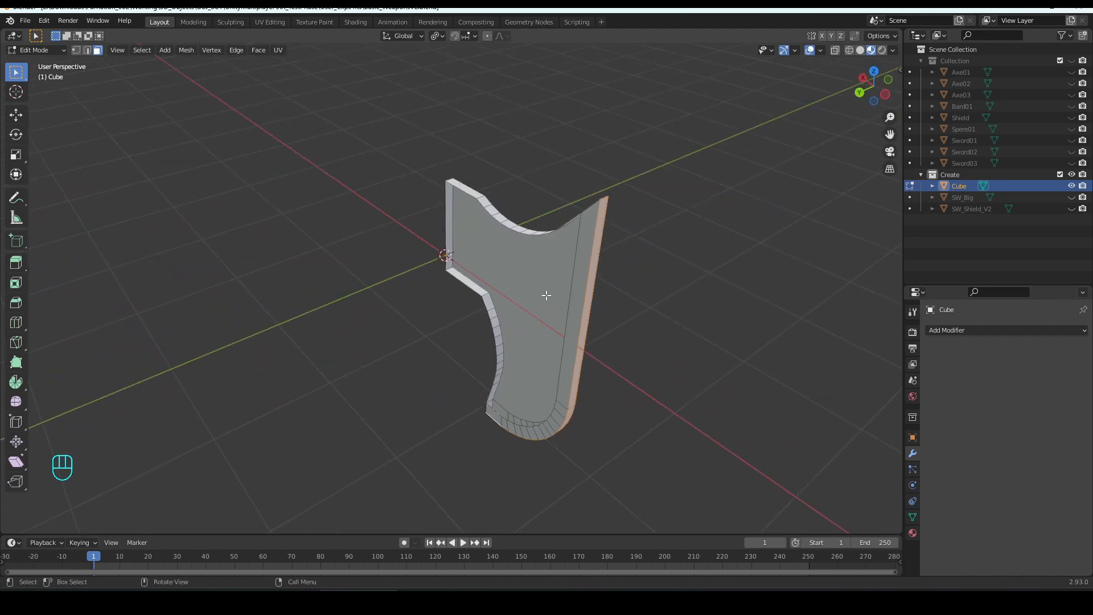
key("2")
left_click(528, 232, "alt")
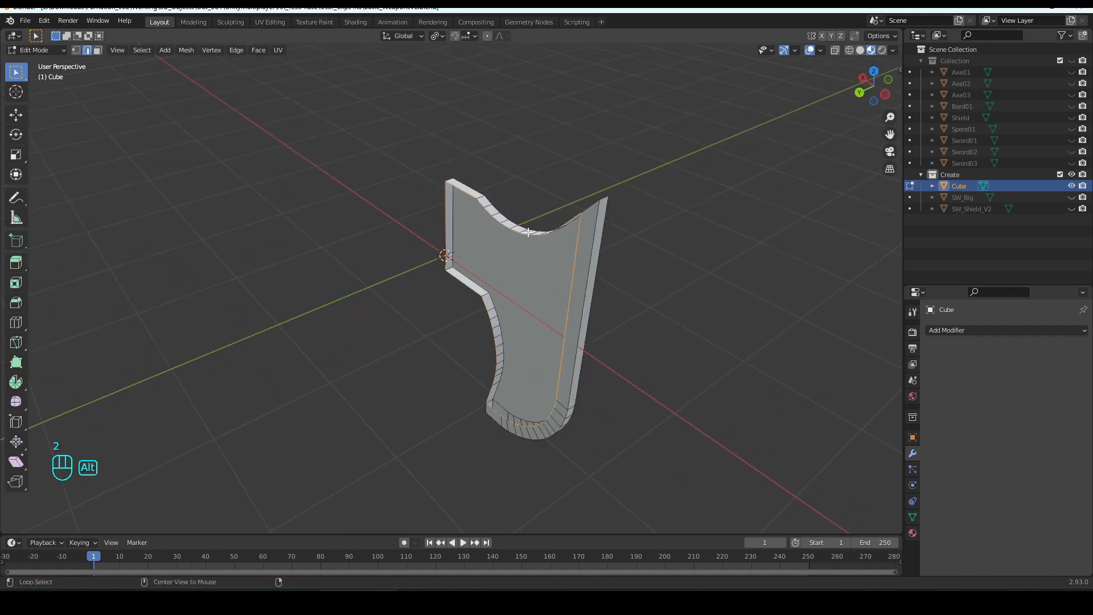
key("f")
middle_click_drag(544, 300, 490, 272)
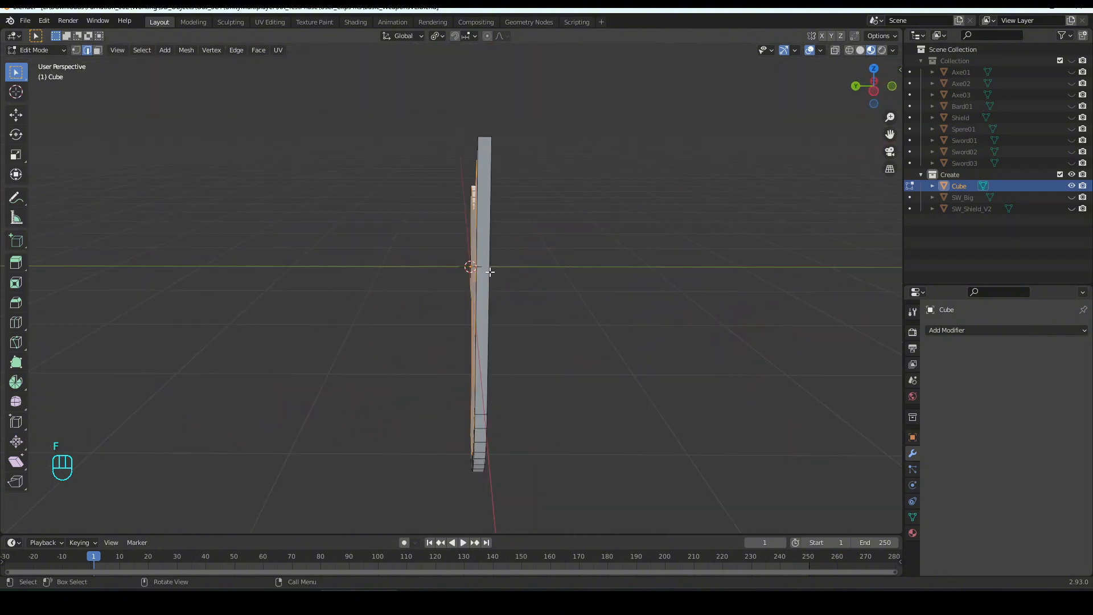
Step: Select the outermost cutting-edge faces down to the lower tip and scale them to 0 along Y to form a sharp edge
key("3")
middle_click_drag(485, 230, 483, 354)
left_click(437, 325, "ctrl")
key("s")
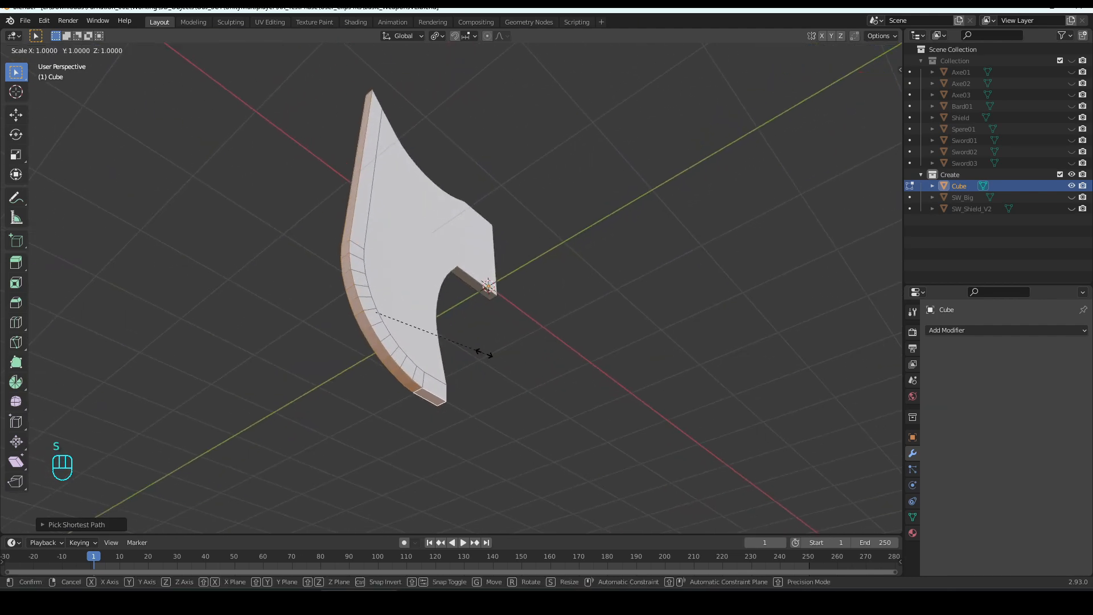
key("y")
key("KP_0")
key("KP_Enter")
middle_click_drag(483, 353, 450, 526)
Step: Move the blade object about 0.05 m along Y to centre its thickness on the X axis and return to Edit Mode
key("KP_1")
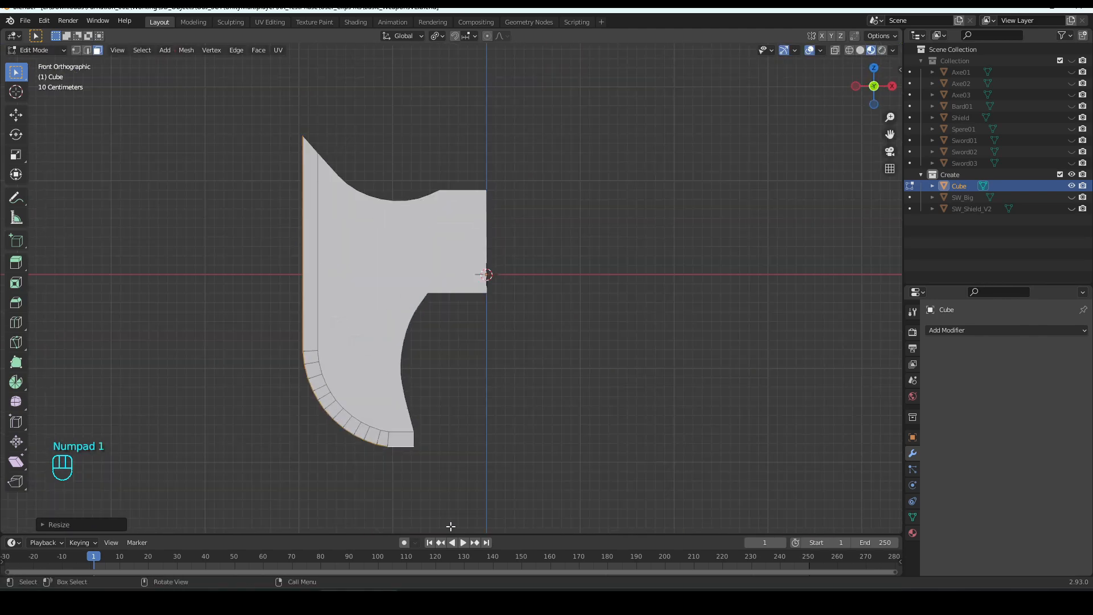
key("KP_7")
key("Tab")
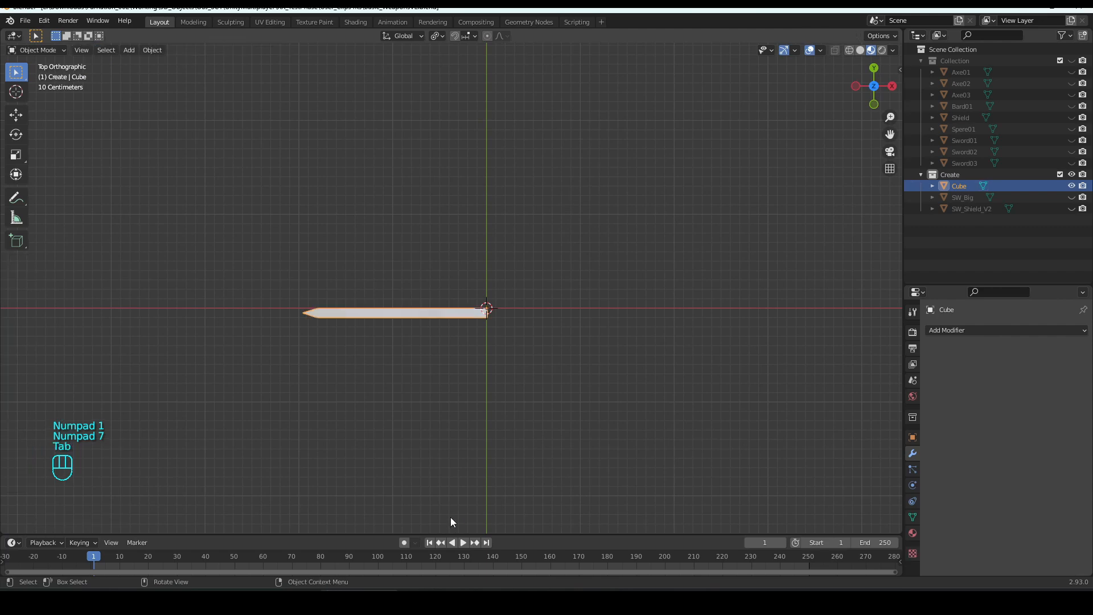
scroll(450, 425, "up", 4)
key("a")
scroll(464, 417, "up", 2)
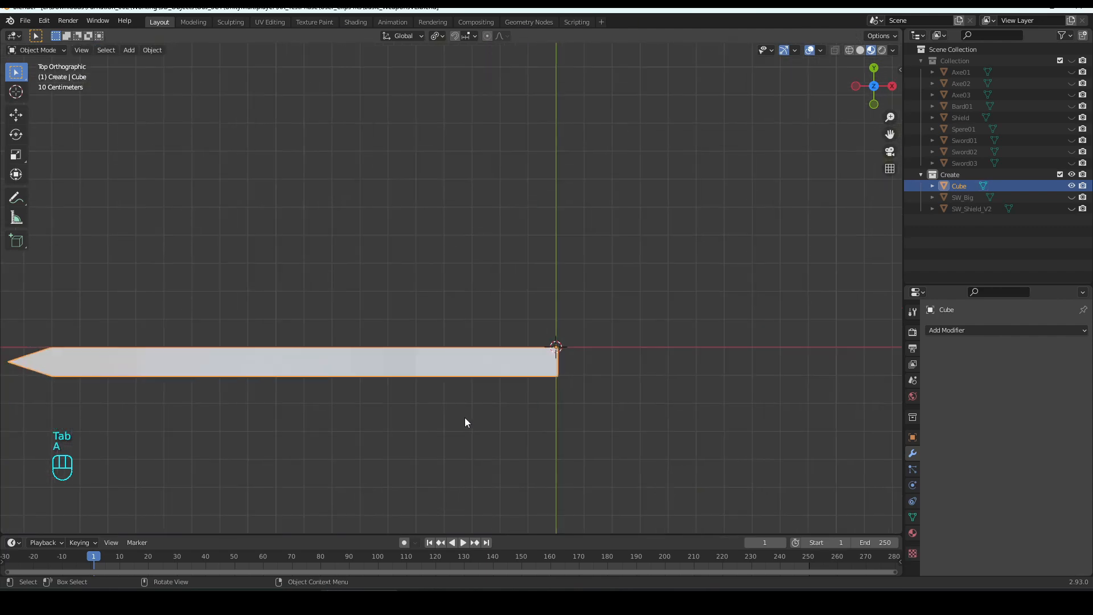
scroll(464, 417, "down", 1)
middle_click_drag(465, 419, 545, 403, "shift")
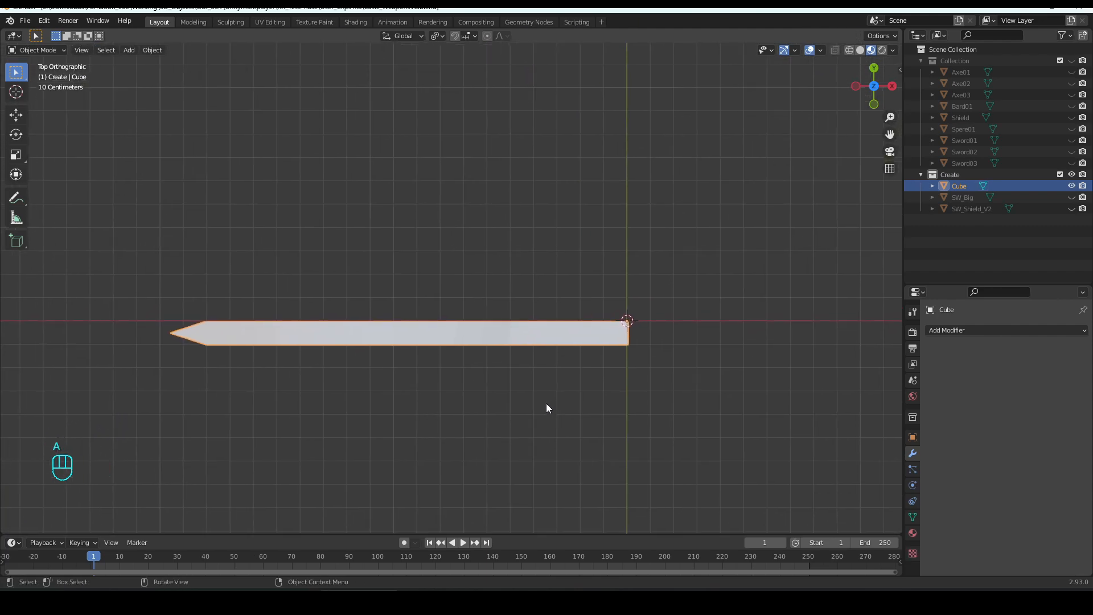
key("g")
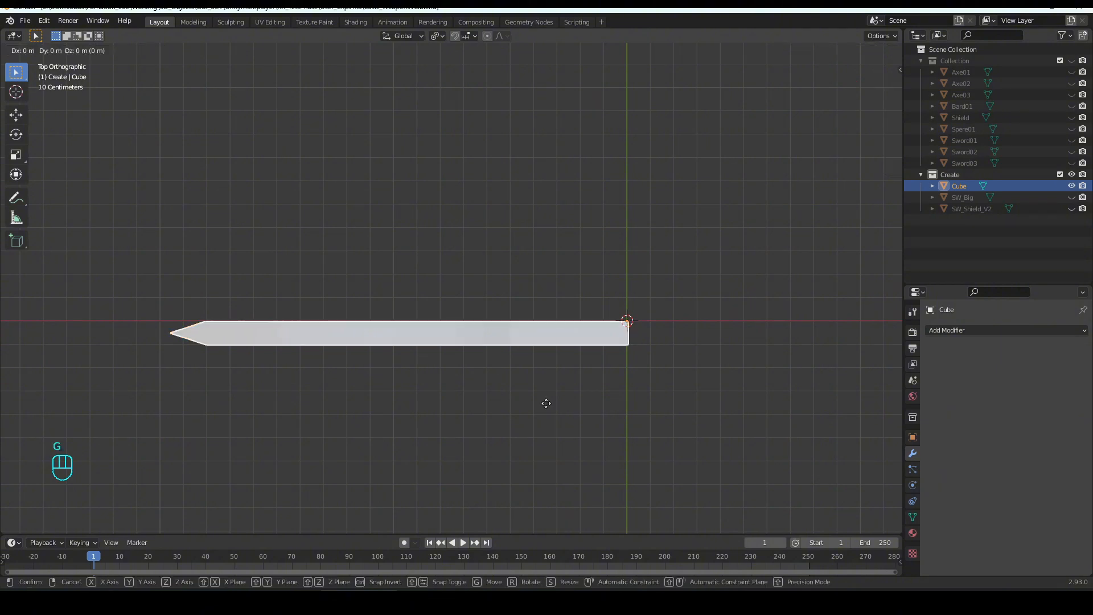
key("y")
key("shift")
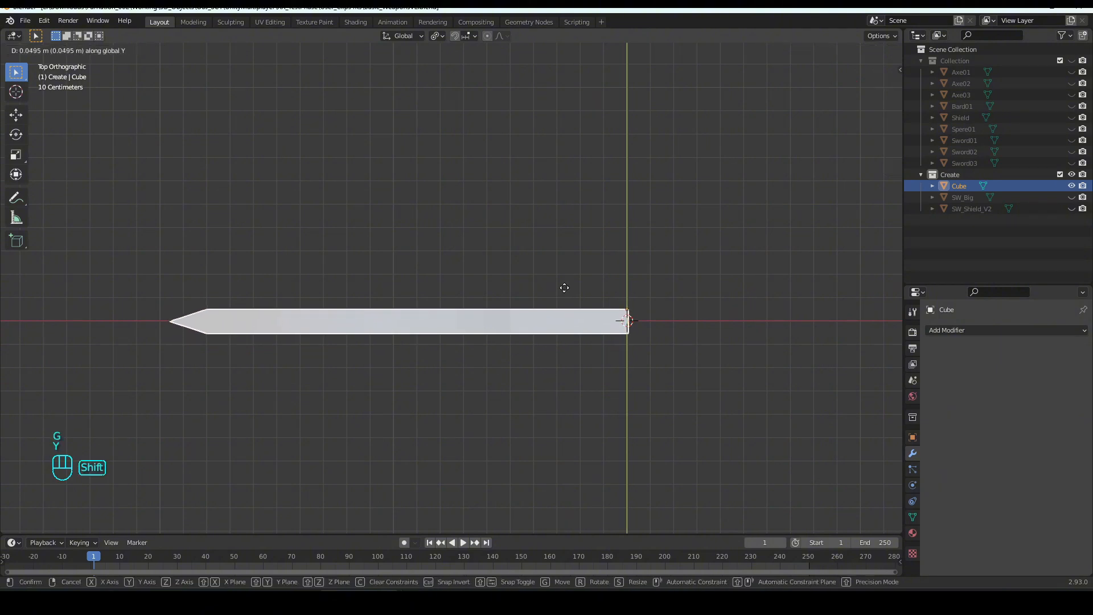
left_click(563, 288)
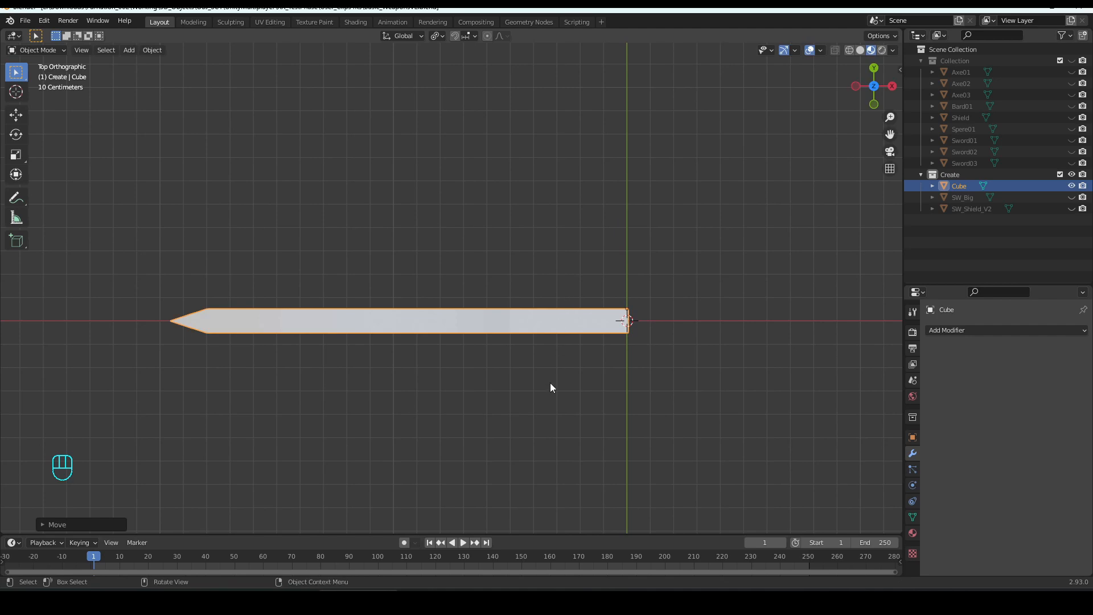
middle_click_drag(549, 396, 455, 289)
key("Tab")
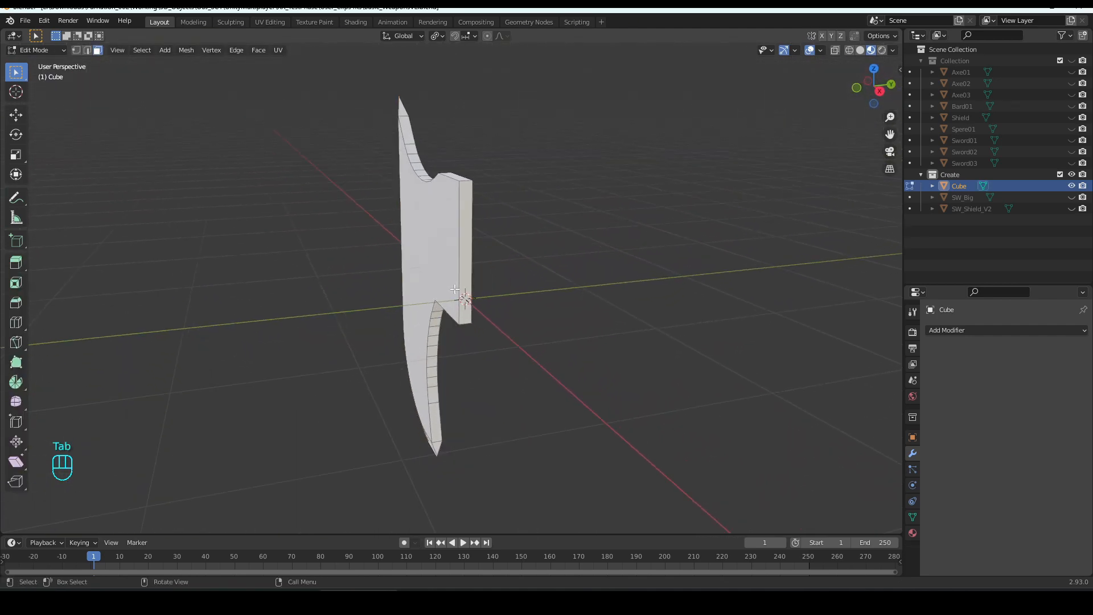
Step: Add two evenly spaced horizontal loop cuts across the blade's narrow back face
scroll(485, 223, "up", 2)
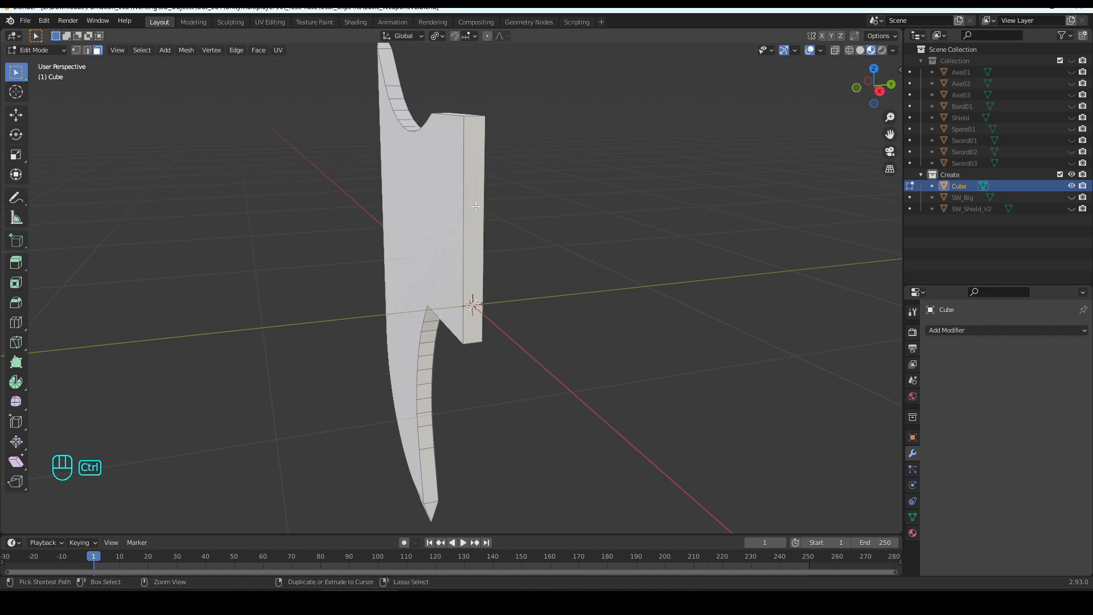
key("ctrl+r")
scroll(472, 205, "up", 1)
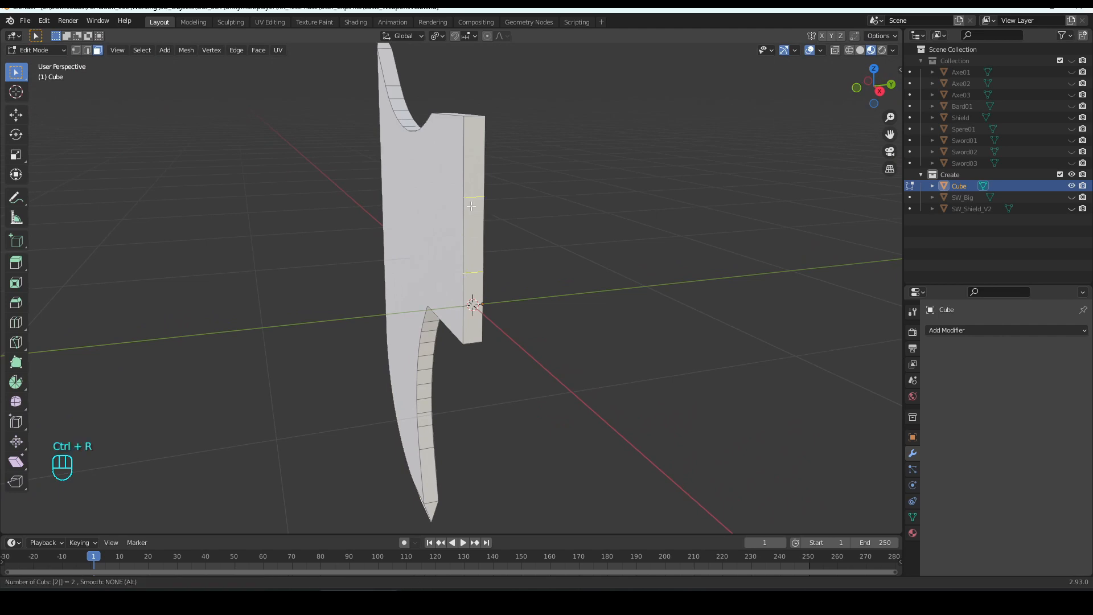
left_click(471, 205)
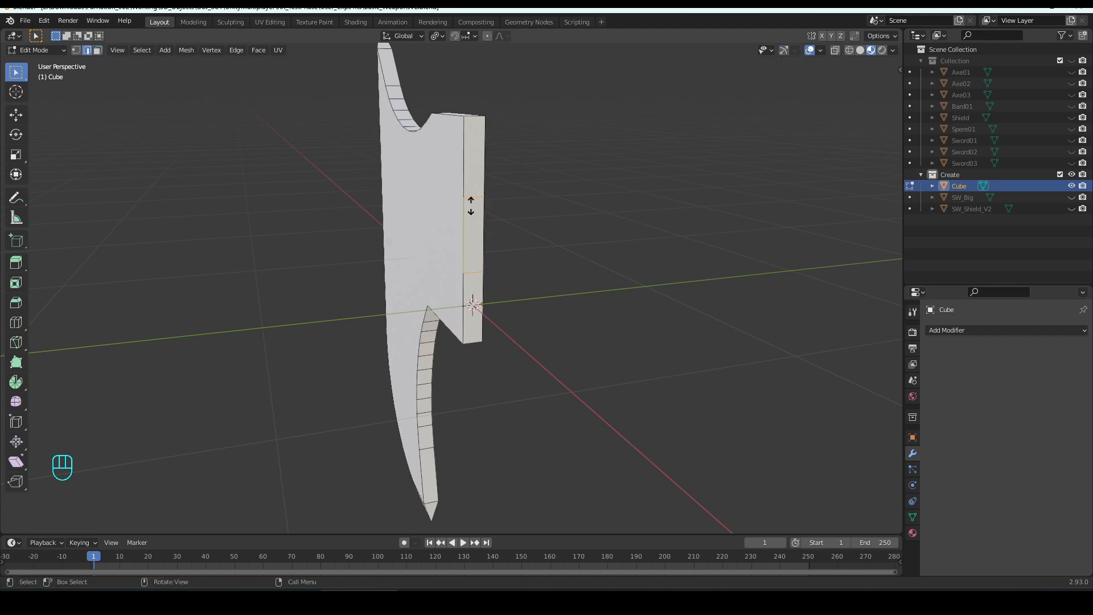
right_click(472, 208)
Step: Move both new edges up along Z, and lower the bottom one along Z to enlarge the middle back face
left_click(841, 36)
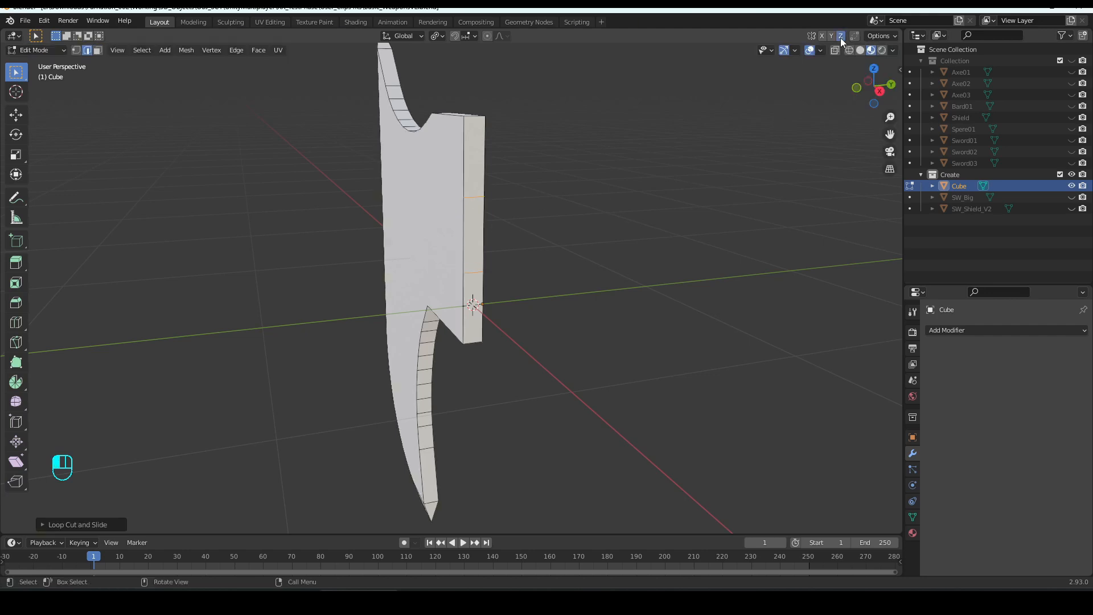
key("g")
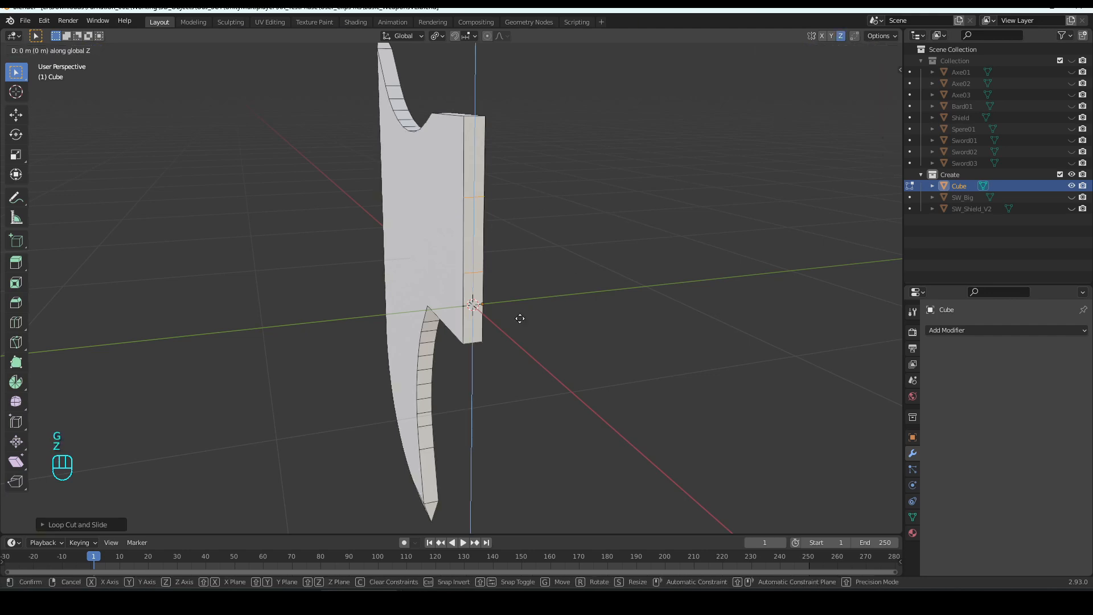
key("z")
left_click(530, 297)
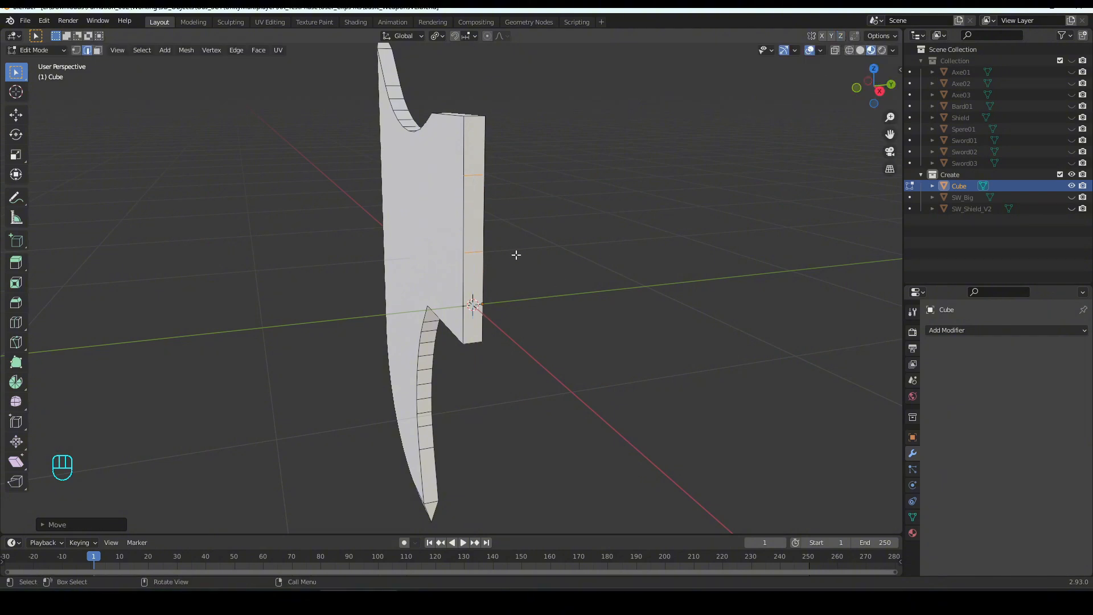
left_click(473, 252)
key("g")
key("z")
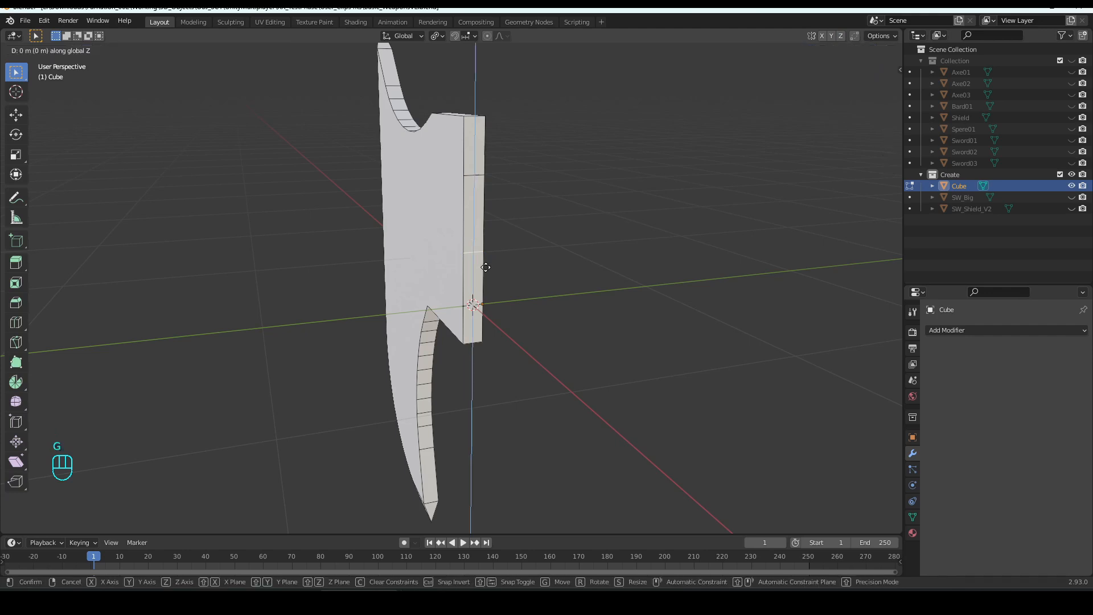
left_click(483, 293)
Step: Select the middle face on the blade's back and extrude it outward into a short block
middle_click_drag(483, 294, 523, 286)
key("3")
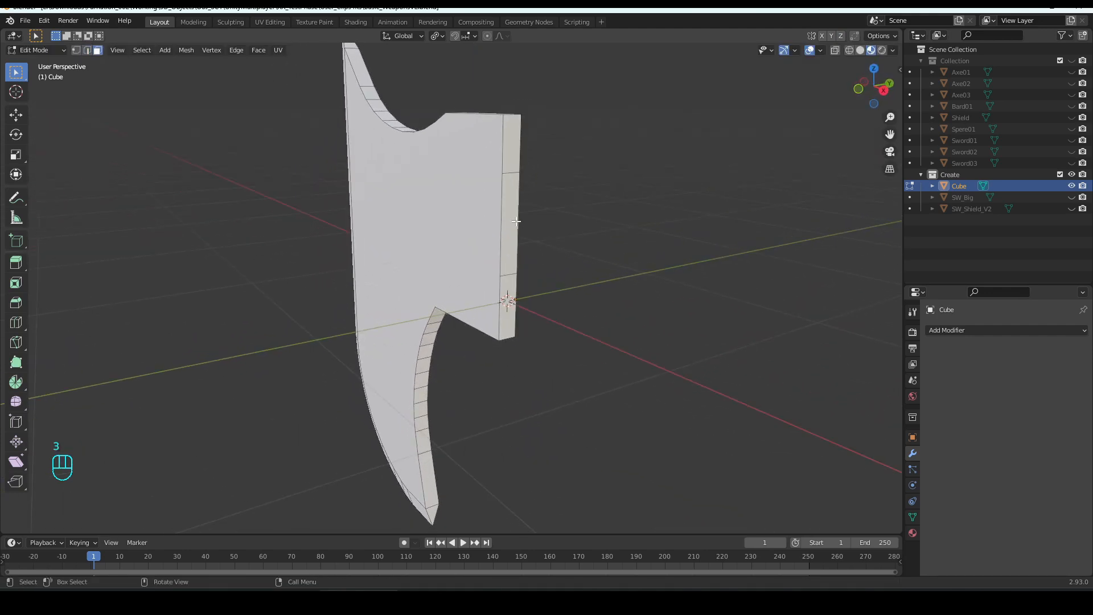
left_click(516, 222)
middle_click_drag(517, 222, 488, 369)
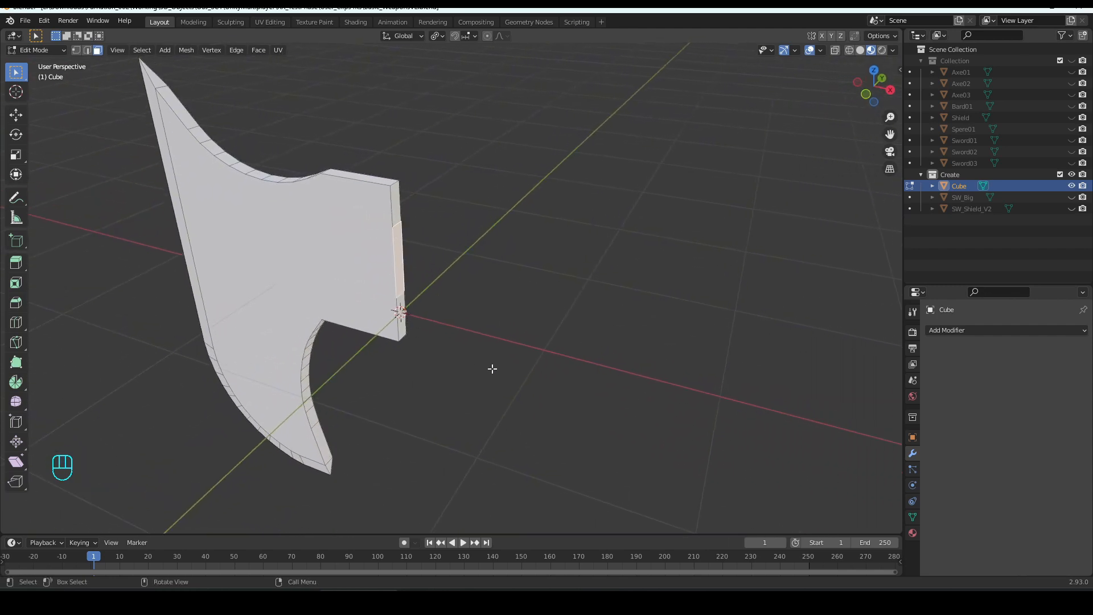
key("e")
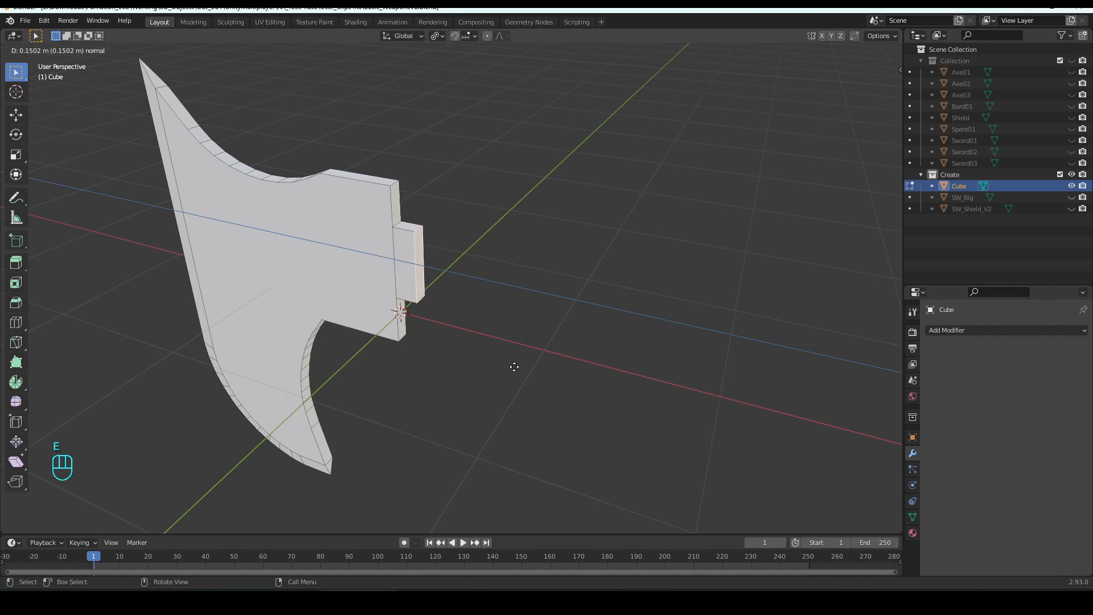
left_click(519, 369)
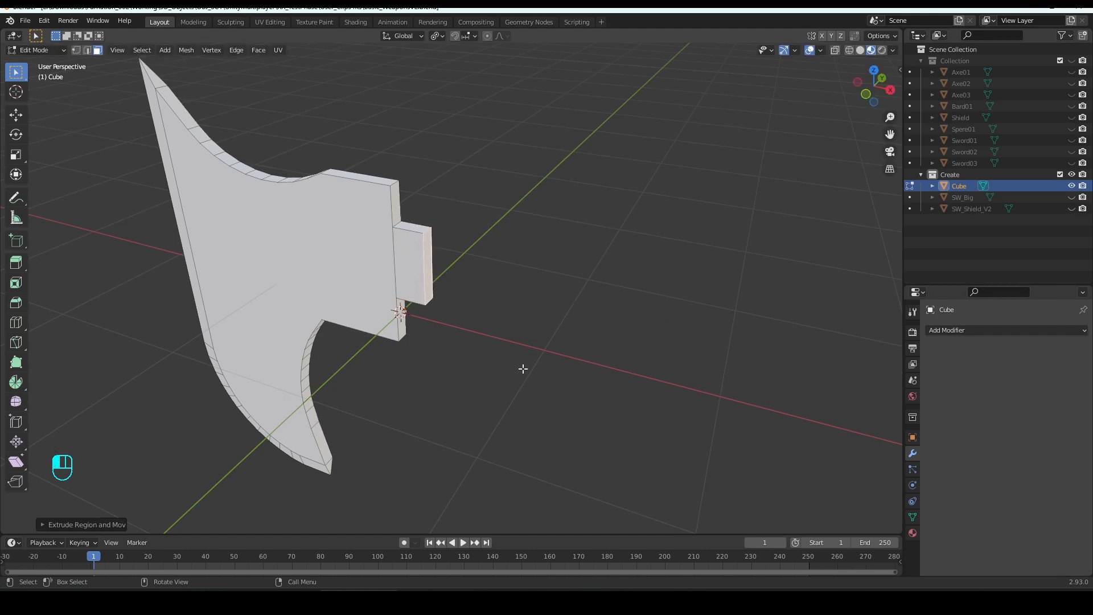
Step: Scale the block's end face along Y by about 4.9 to flare it wider
middle_click_drag(520, 368, 488, 366)
key("s")
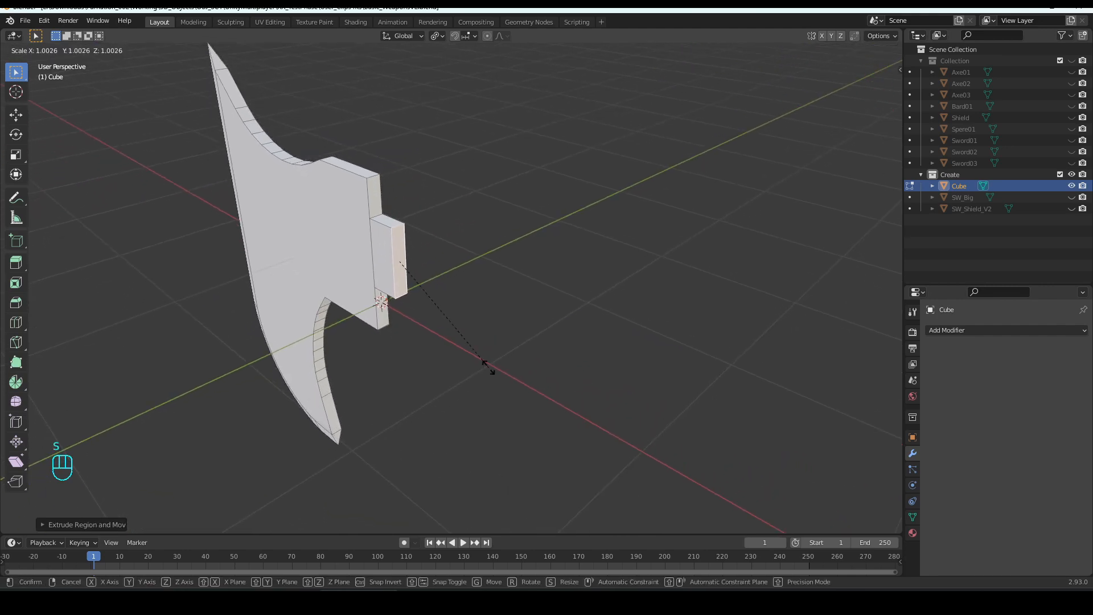
key("y")
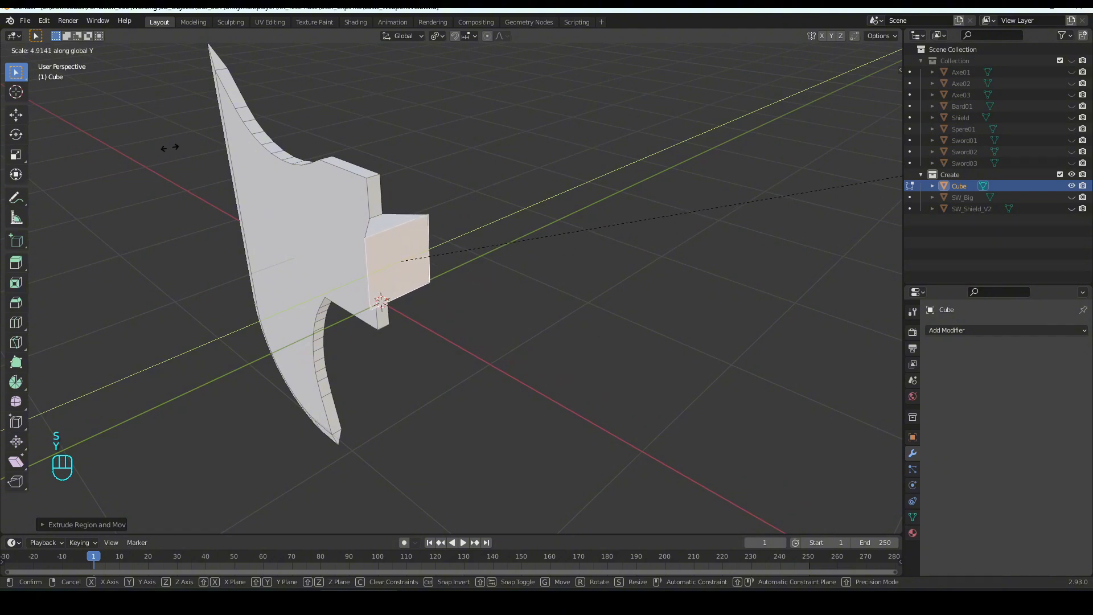
left_click(170, 147)
Step: Extrude the widened end face about 0.4 m outward and move it about 0.1 m further along X
middle_click_drag(401, 292, 512, 254)
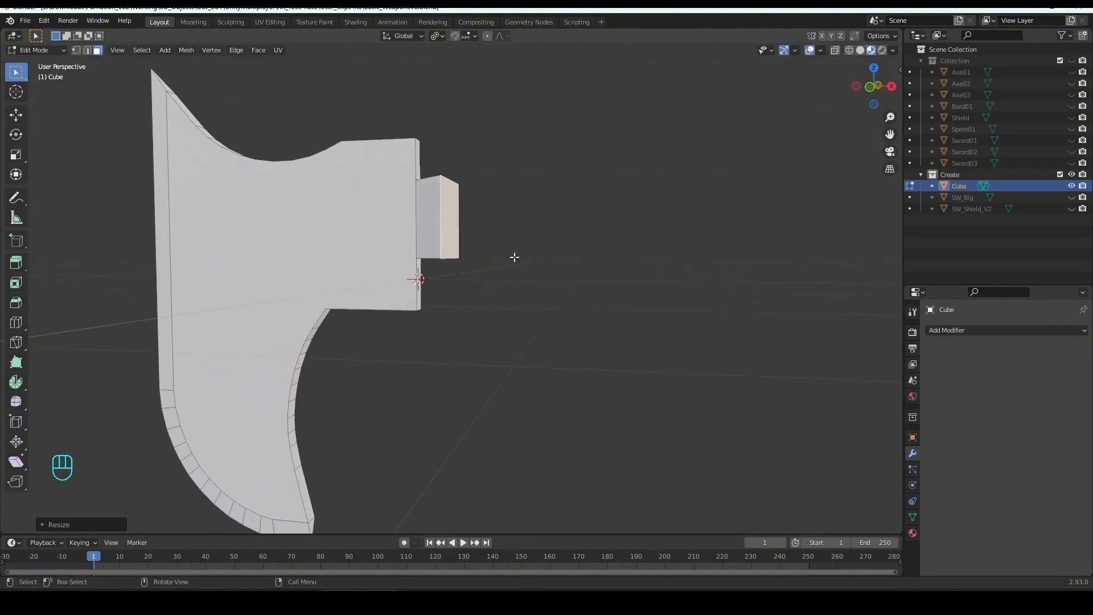
key("e")
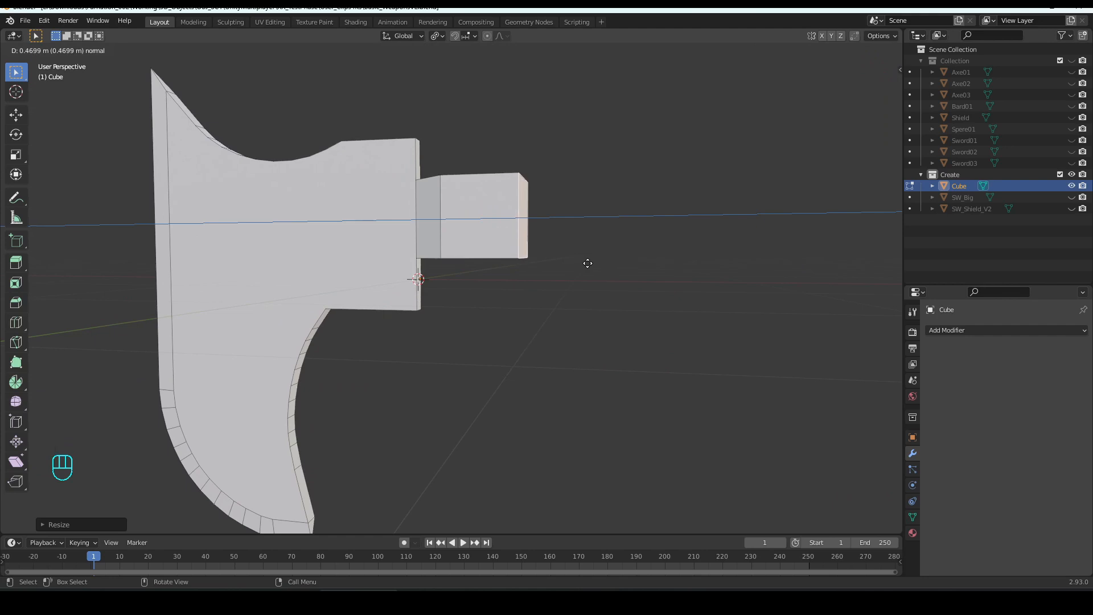
left_click(576, 260)
middle_click_drag(575, 261, 547, 330)
key("g")
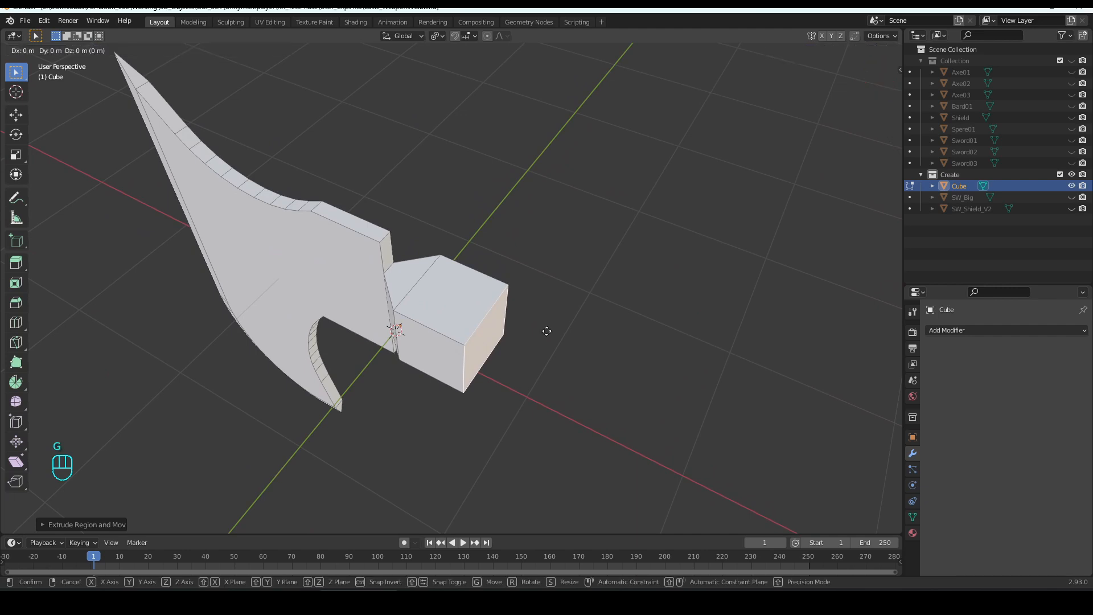
key("x")
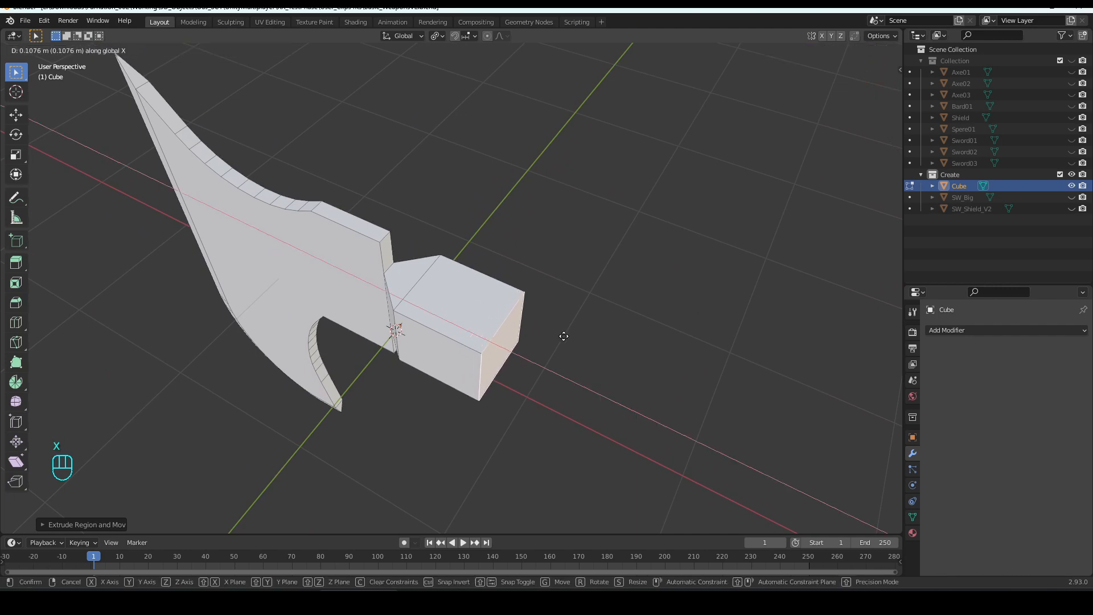
left_click(559, 339)
Step: Extrude the end face about 0.25 m and scale it down to roughly half size to taper the block
key("e")
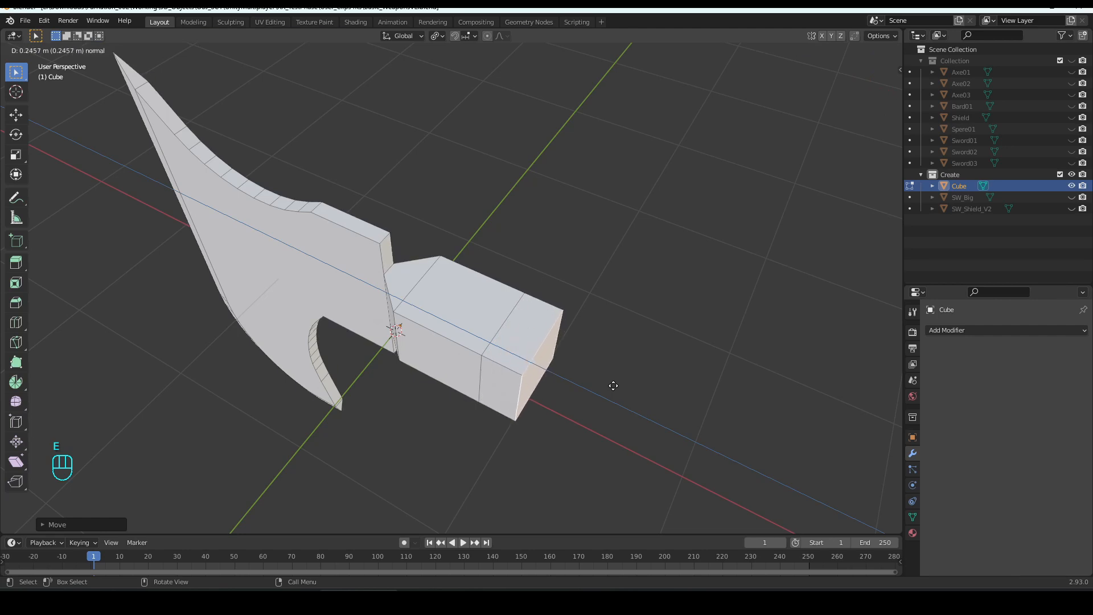
left_click(610, 383)
middle_click_drag(610, 383, 581, 351)
key("s")
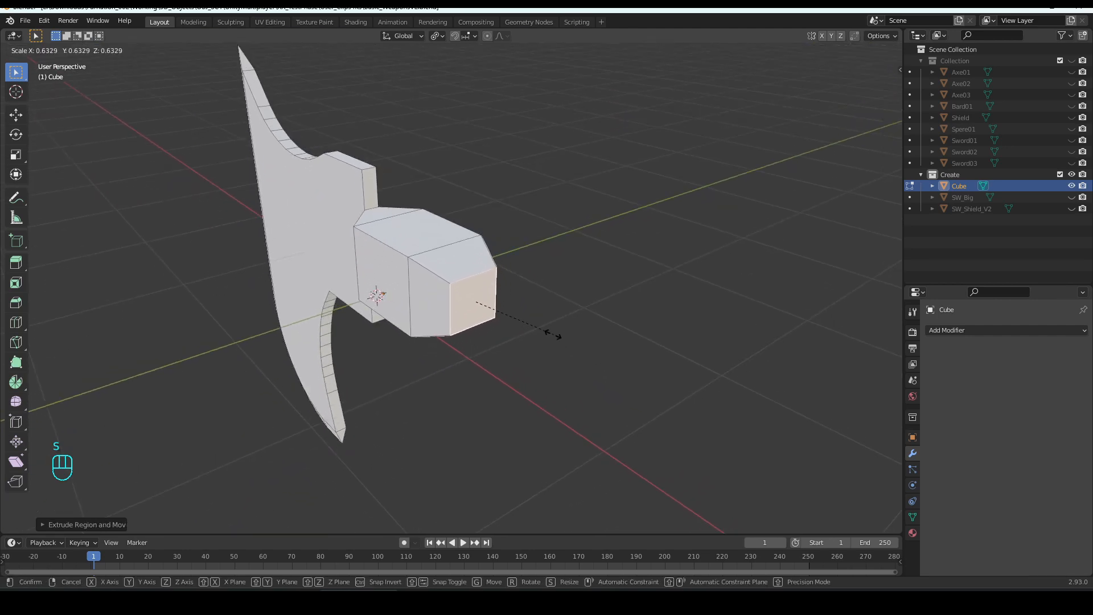
left_click(542, 327)
Step: Extrude the tapered end face about 0.2 m and scale it to 0 to form a pointed spike
key("e")
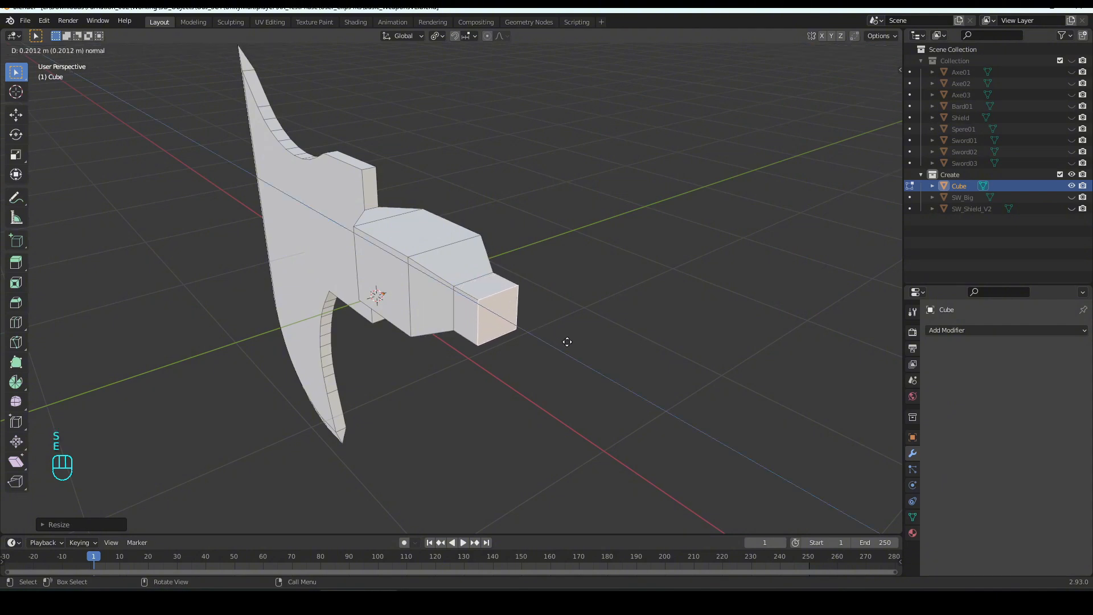
left_click(565, 339)
key("s")
key("KP_0")
key("KP_Enter")
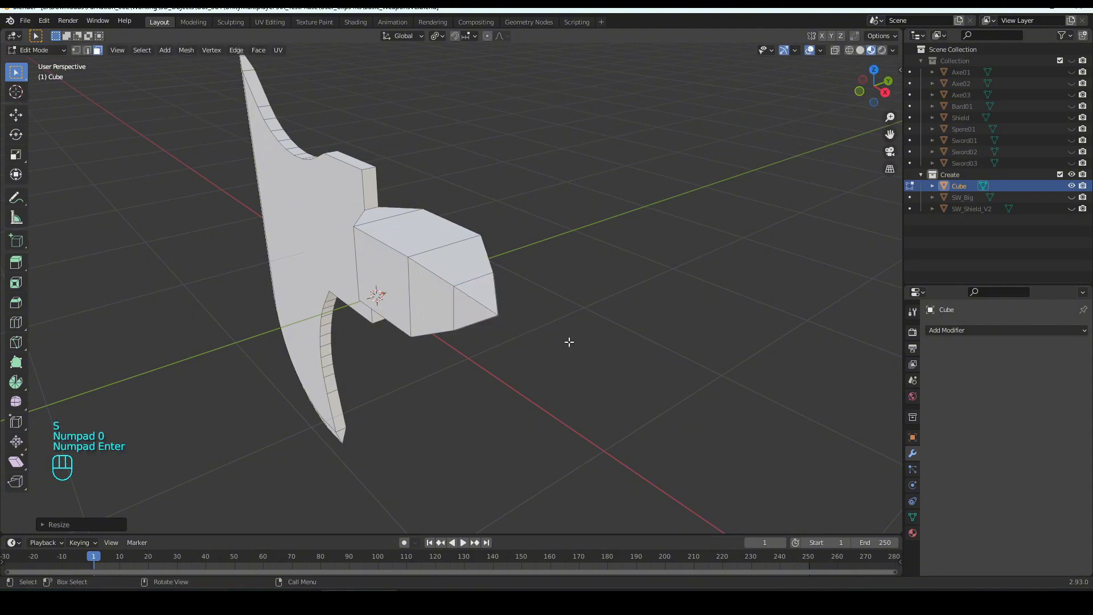
Step: Raise the upper edge where the spike block meets the blade's back along Z
middle_click_drag(569, 342, 505, 244)
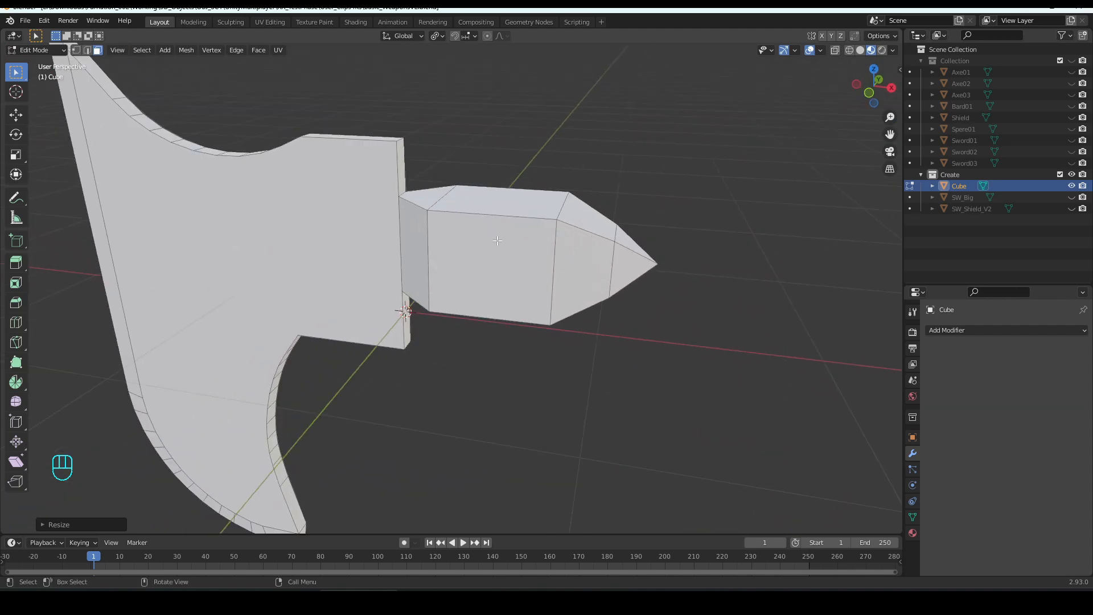
key("2")
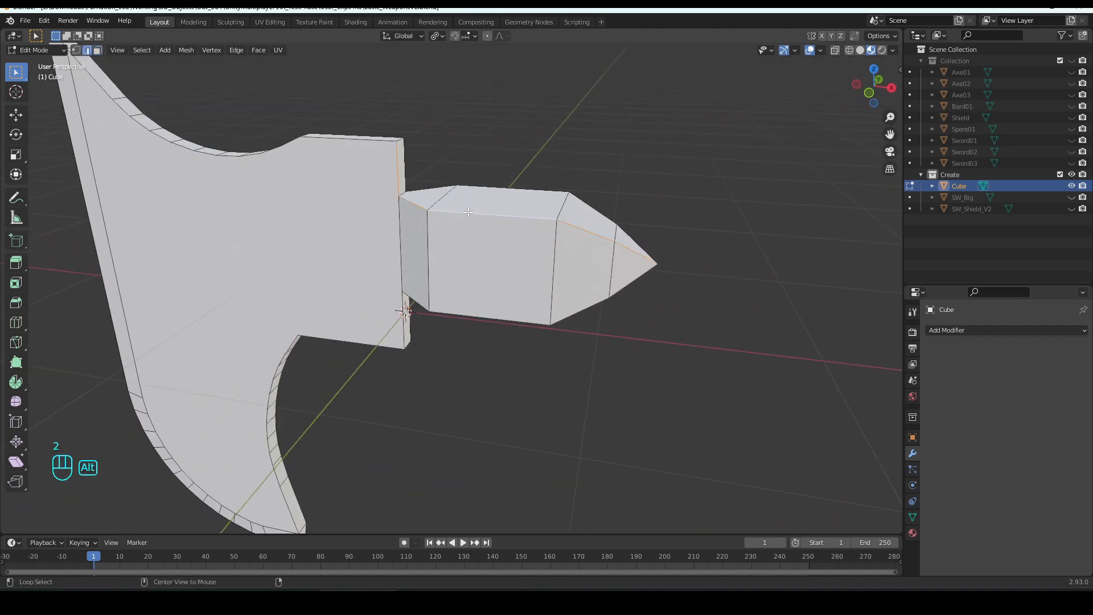
middle_click_drag(468, 212, 409, 182)
key("g")
key("z")
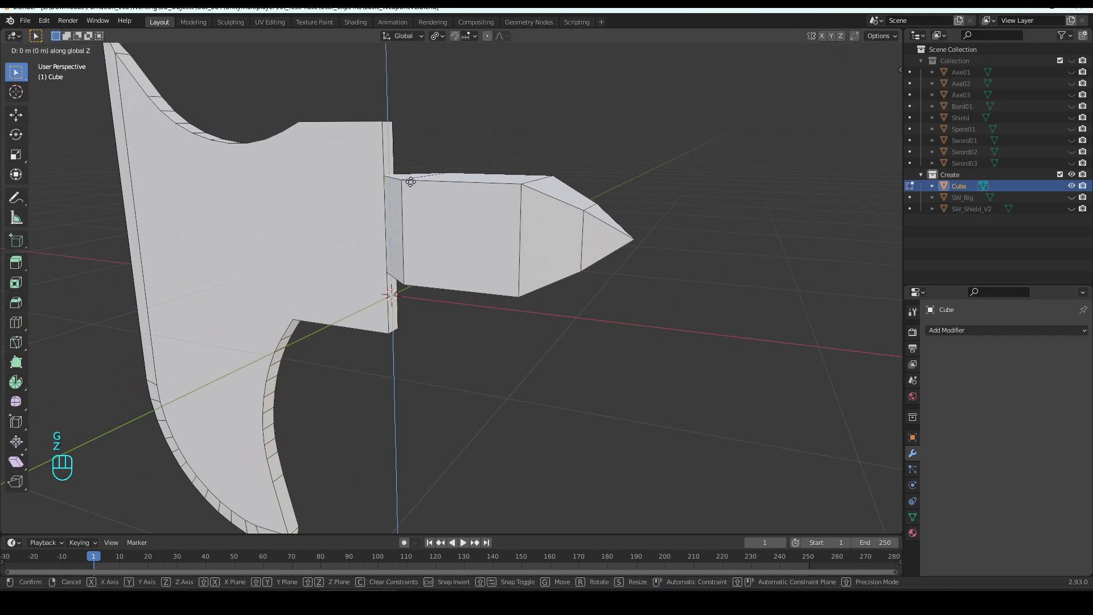
left_click(408, 151)
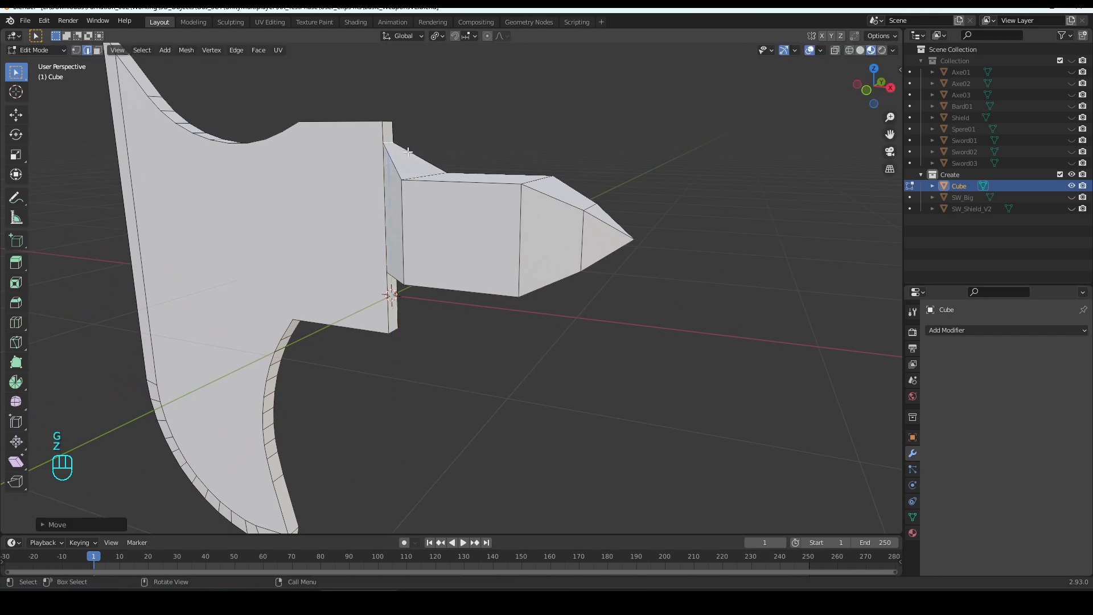
Step: Lower the bottom edge where the spike block meets the blade's back along Z
middle_click_drag(408, 152, 395, 241)
left_click(398, 239)
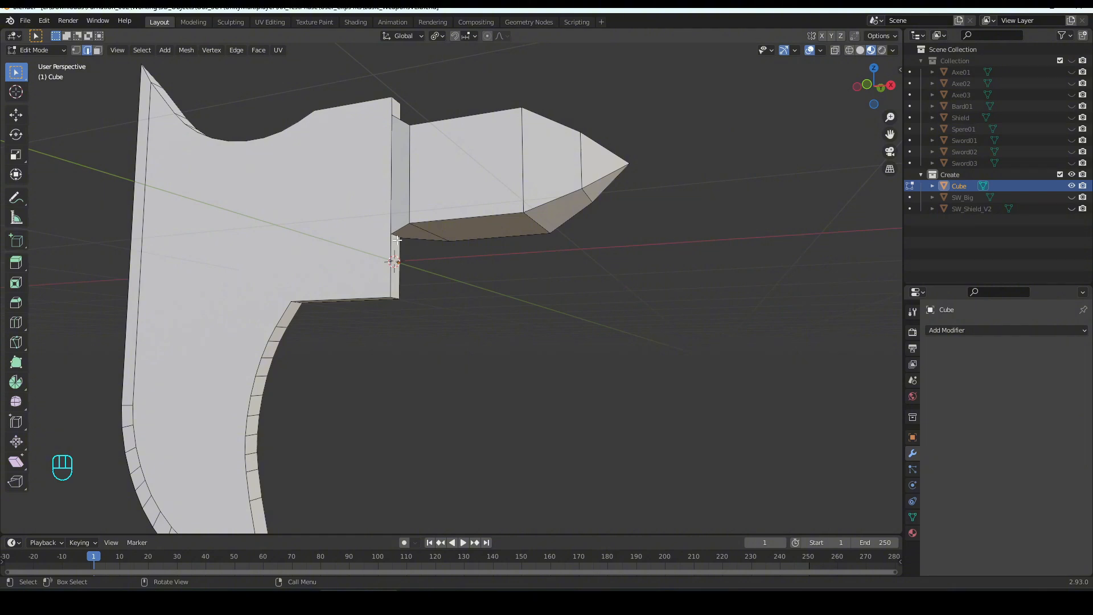
key("g")
key("z")
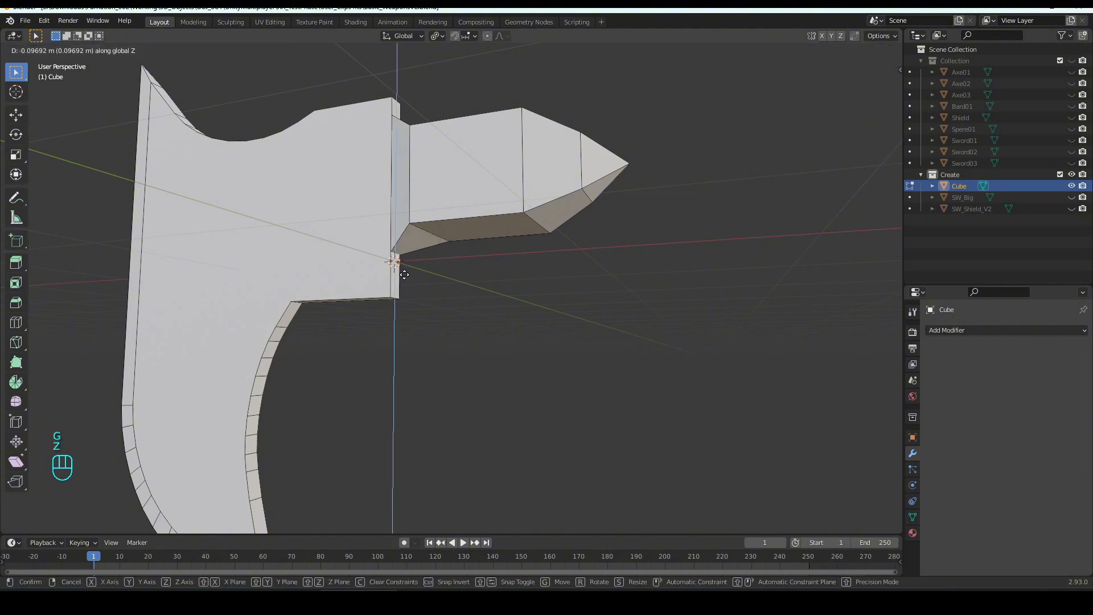
left_click(407, 287)
Step: Apply All Transforms to the axe head in Object Mode and return to Edit Mode
middle_click_drag(402, 278, 466, 288)
scroll(462, 318, "down", 3)
key("Tab")
middle_click_drag(466, 330, 462, 329)
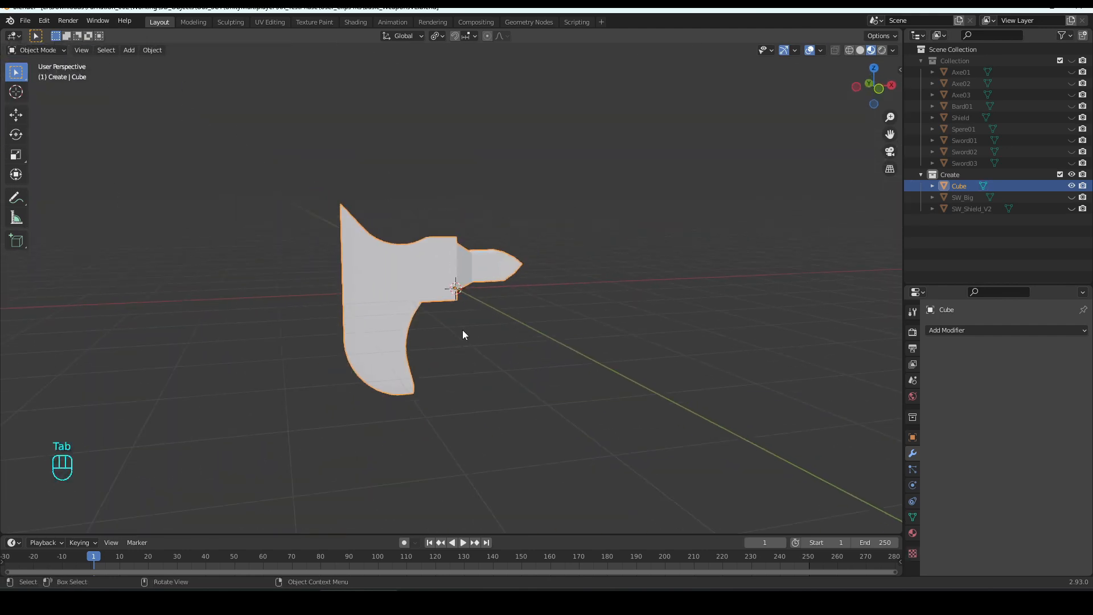
scroll(462, 330, "up", 3)
key("ctrl+a")
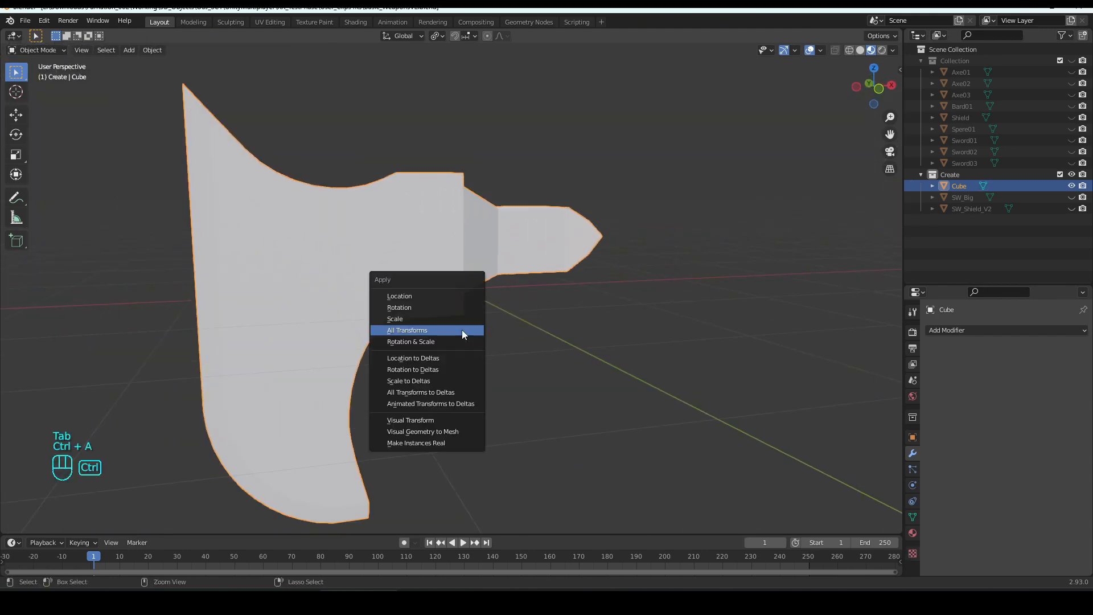
left_click(462, 330)
key("Tab")
Step: Give the axe head the existing material SW_BladeA
middle_click_drag(462, 330, 676, 386)
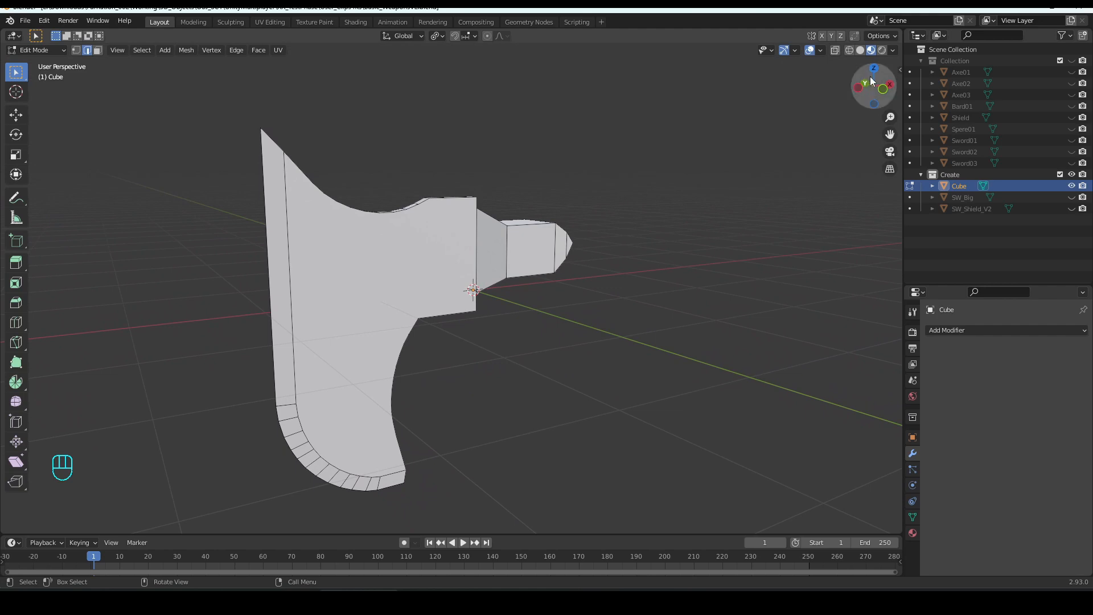
left_click(913, 533)
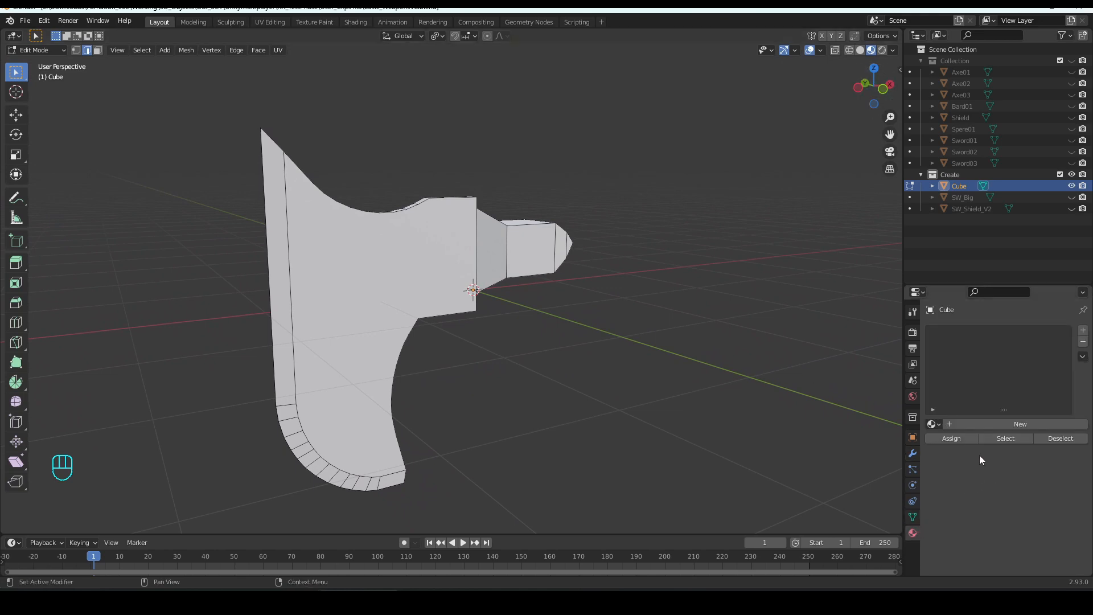
left_click(939, 424)
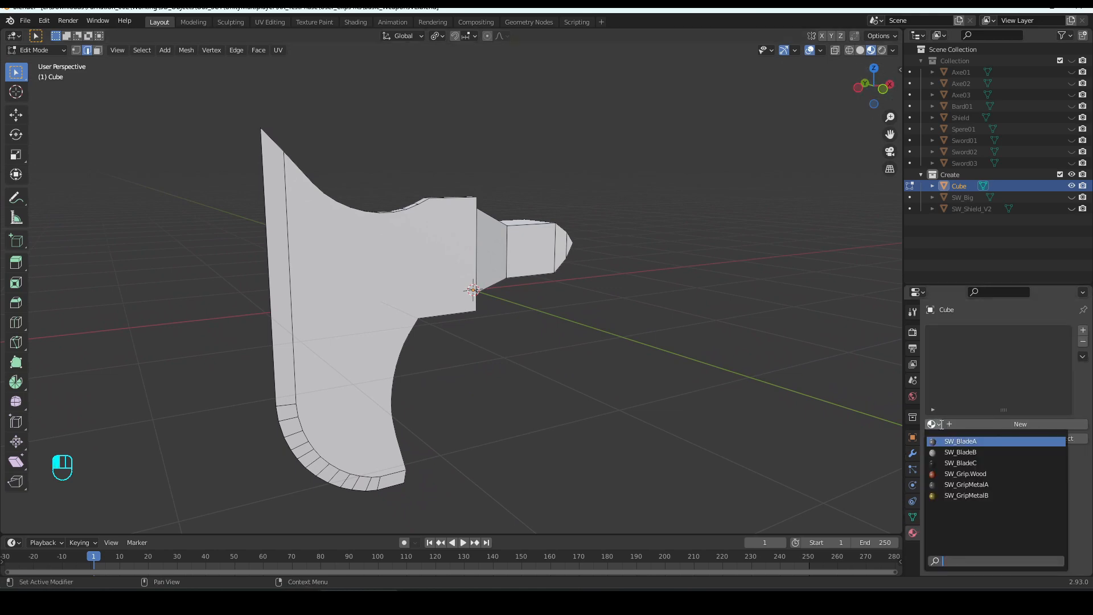
left_click(967, 441)
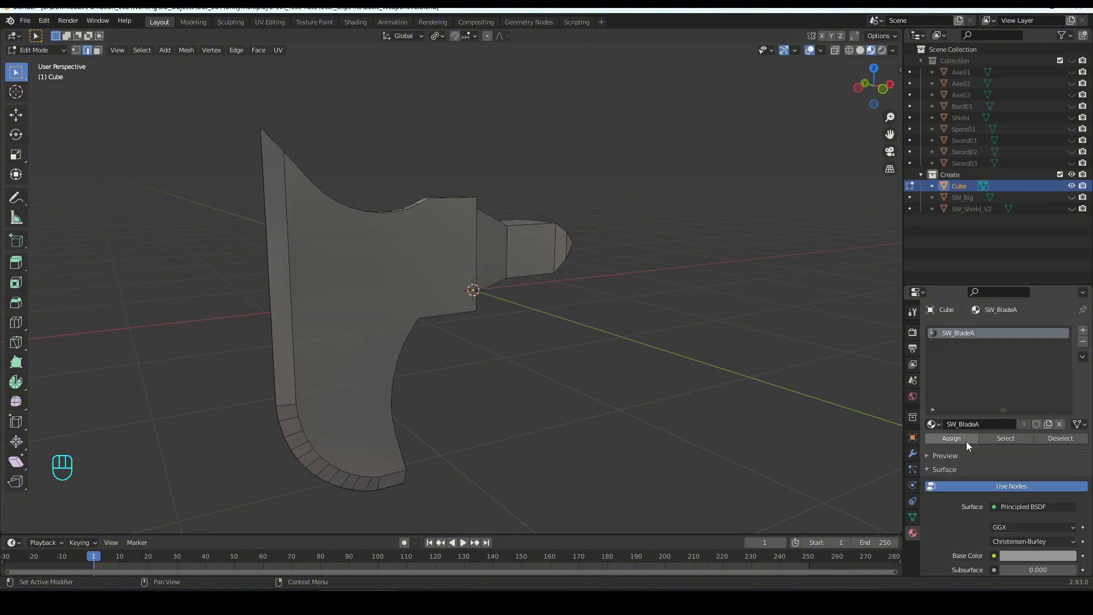
Step: Select the sharpened edge faces along the front and curved bottom of the blade on both sides of the axe head
mouse_move(465, 368)
middle_mouse_down()
mouse_move(463, 383)
mouse_move(484, 383)
mouse_move(463, 365)
middle_mouse_up()
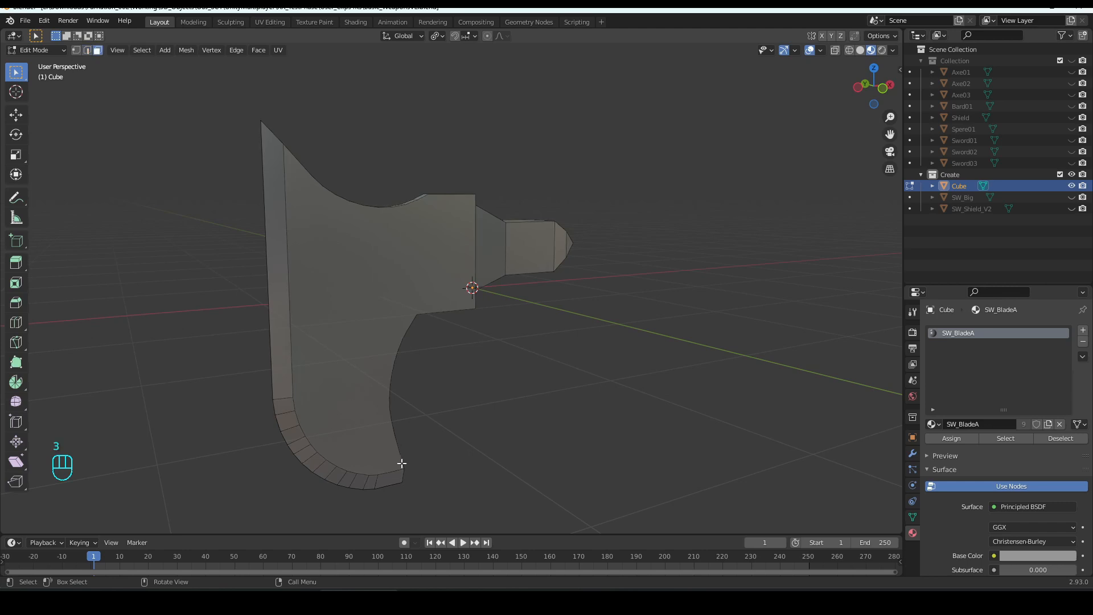
left_click(396, 480)
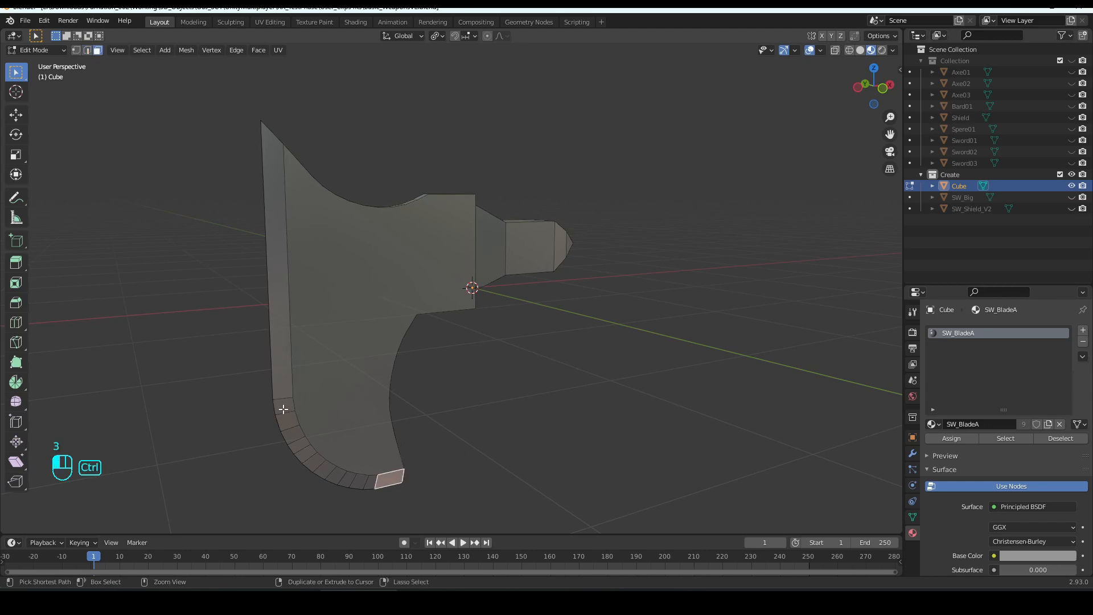
left_click(283, 408, "ctrl")
left_click(279, 284, "ctrl")
middle_click_drag(275, 290, 674, 300)
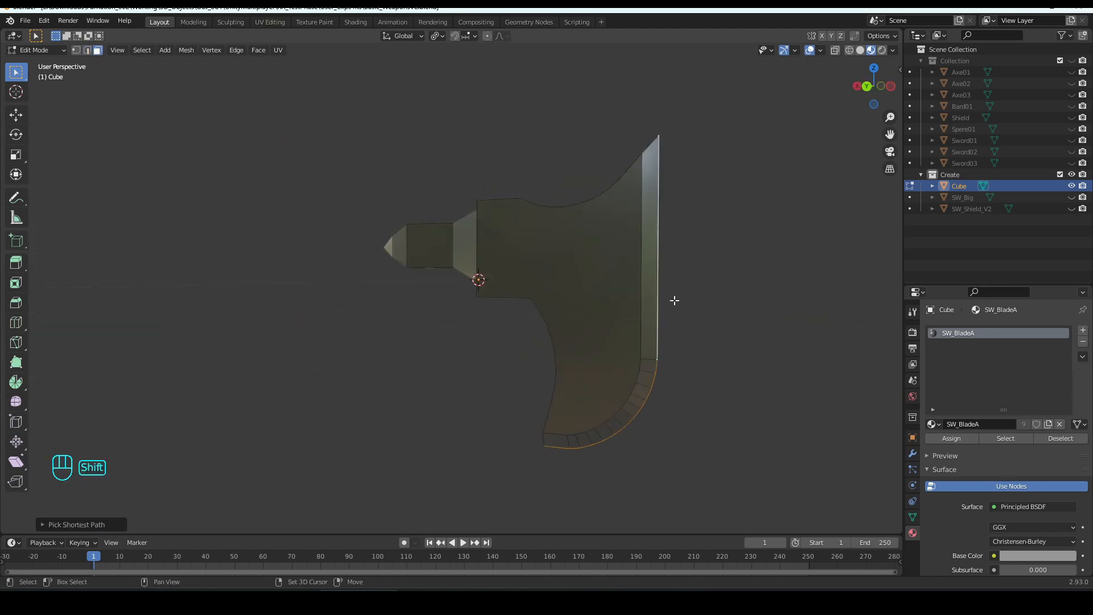
left_click(644, 308, "shift")
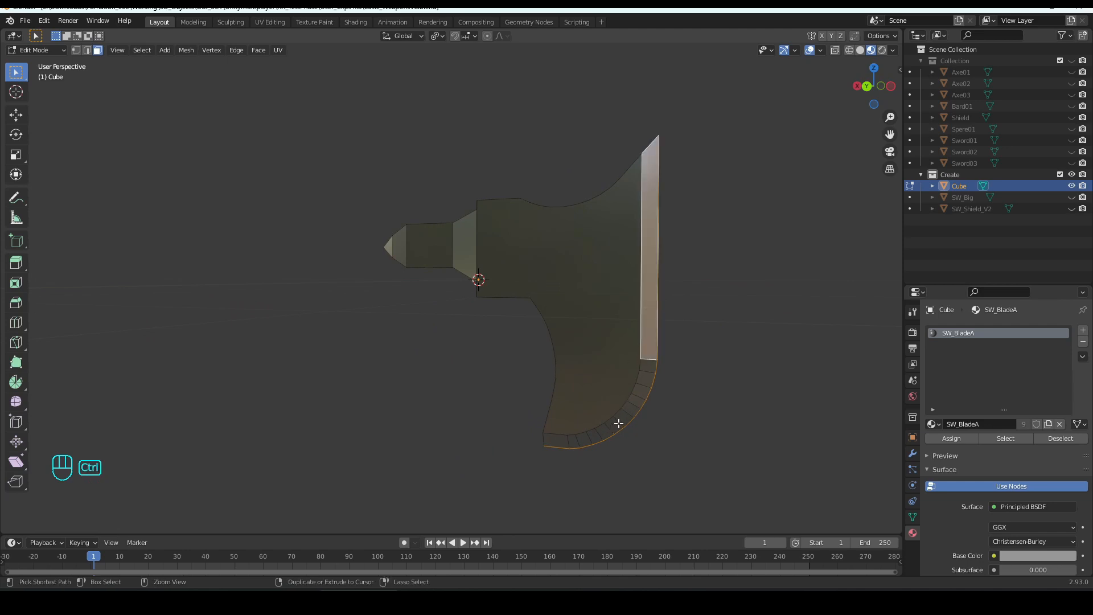
left_click(619, 423, "ctrl")
middle_click_drag(554, 442, 464, 454)
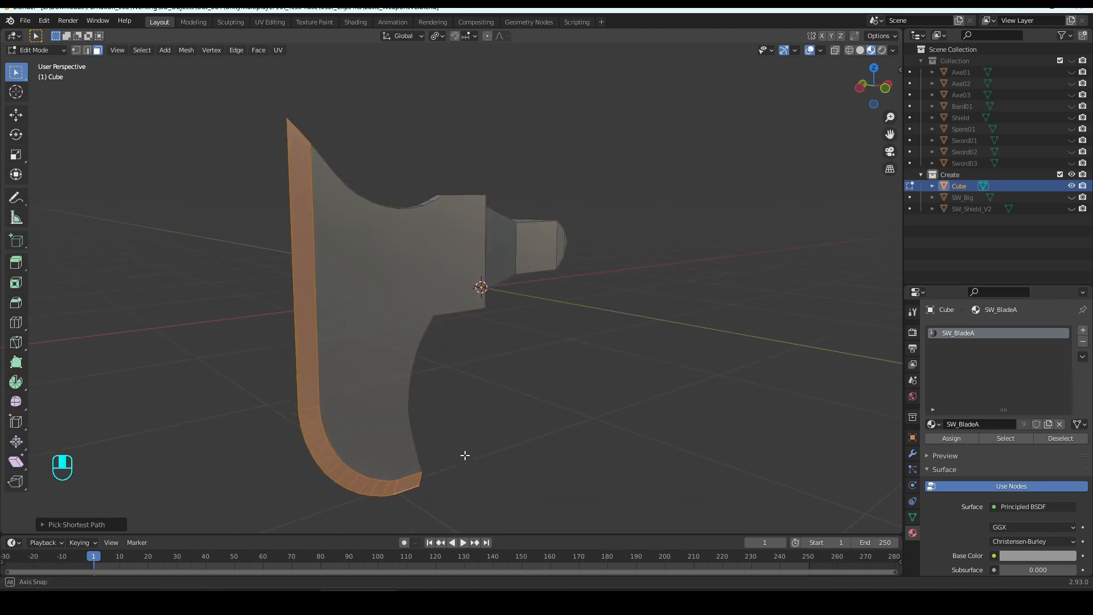
Step: Add a second material slot with SW_BladeB, assign it to the selected edge faces, and return to Object Mode
left_click(1082, 330)
left_click(940, 424)
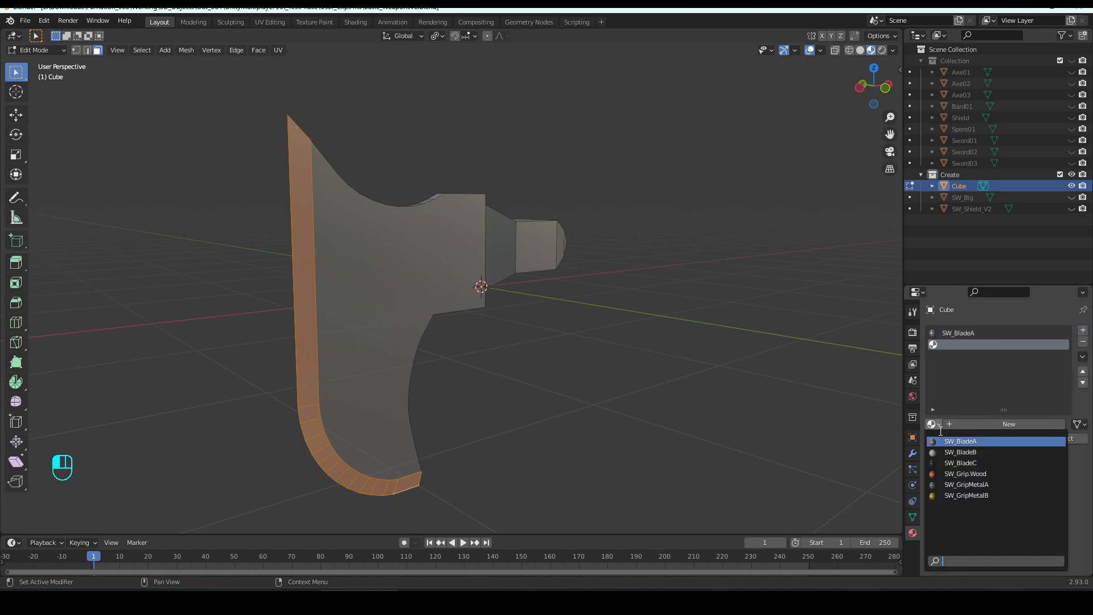
left_click(944, 453)
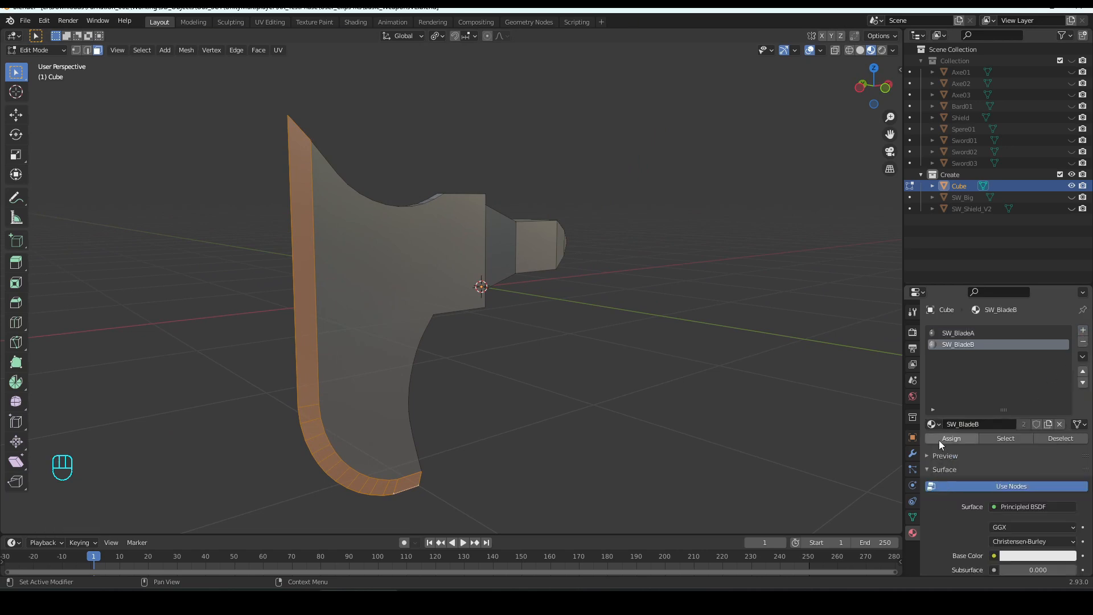
left_click(951, 438)
left_click(541, 383)
key("Tab")
middle_click_drag(541, 383, 468, 370)
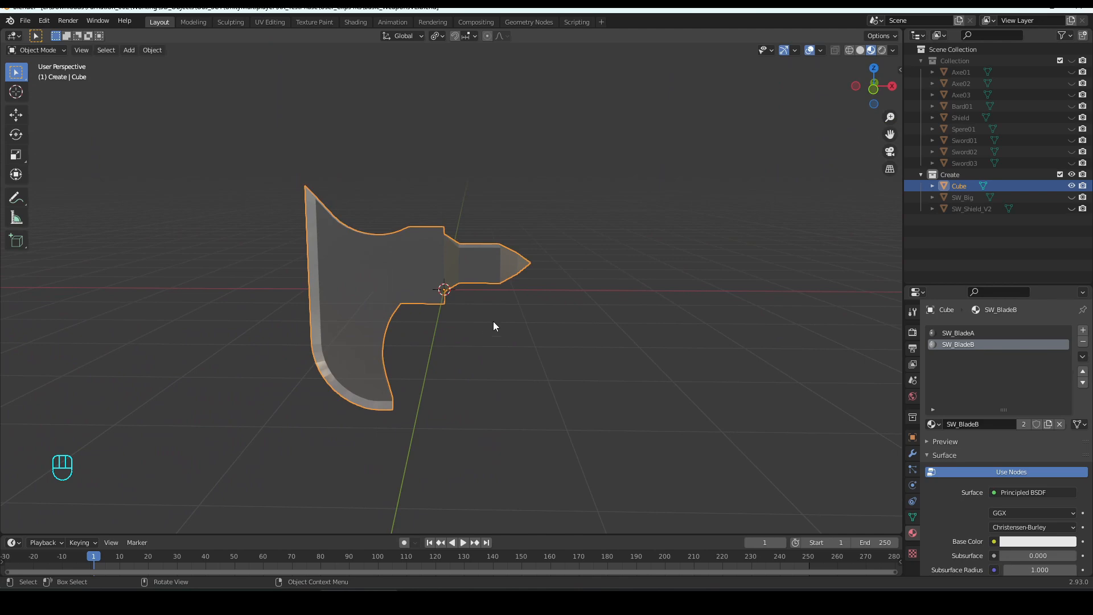
Step: In front view, add a cube mesh at the origin and scale it down to a small block
key("KP_1")
middle_click_drag(493, 321, 455, 298, "shift")
scroll(411, 261, "up", 3)
scroll(457, 298, "down", 1)
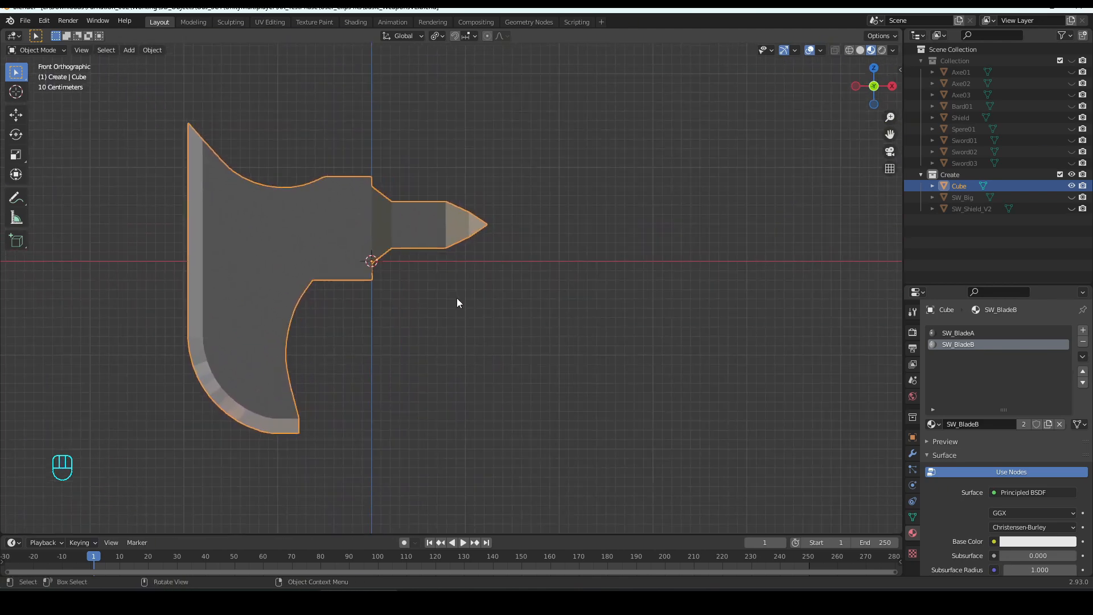
scroll(456, 299, "down", 1)
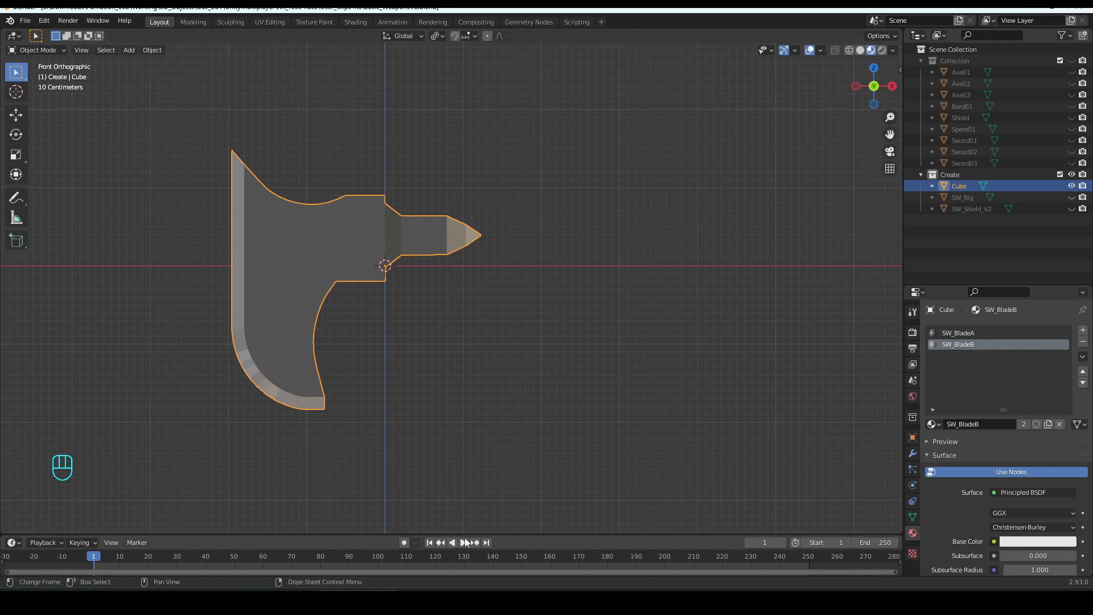
middle_click_drag(505, 313, 461, 206, "shift")
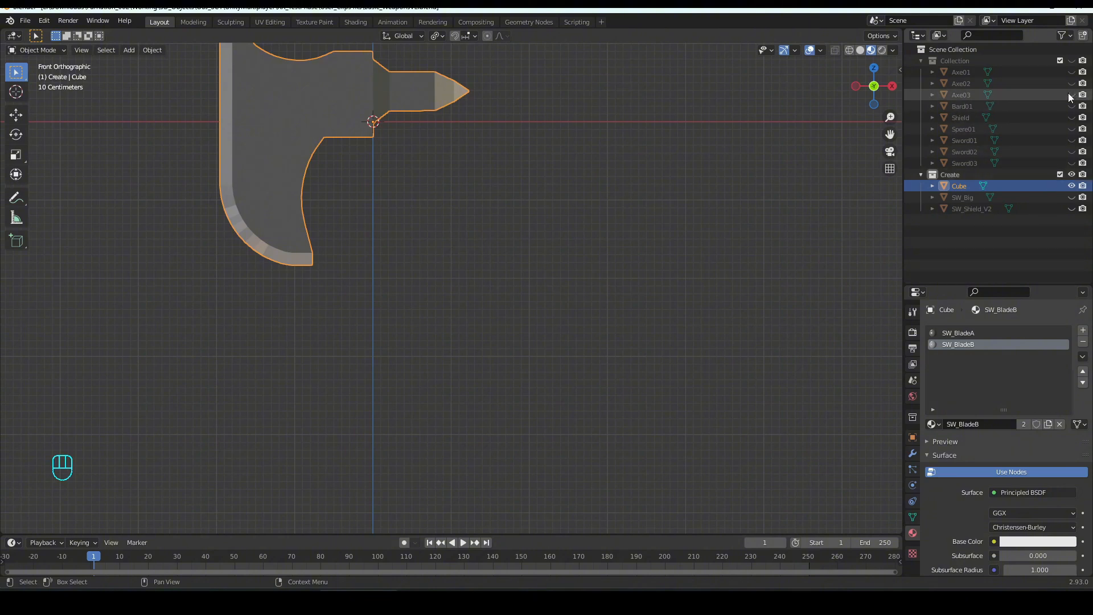
scroll(709, 256, "down", 1)
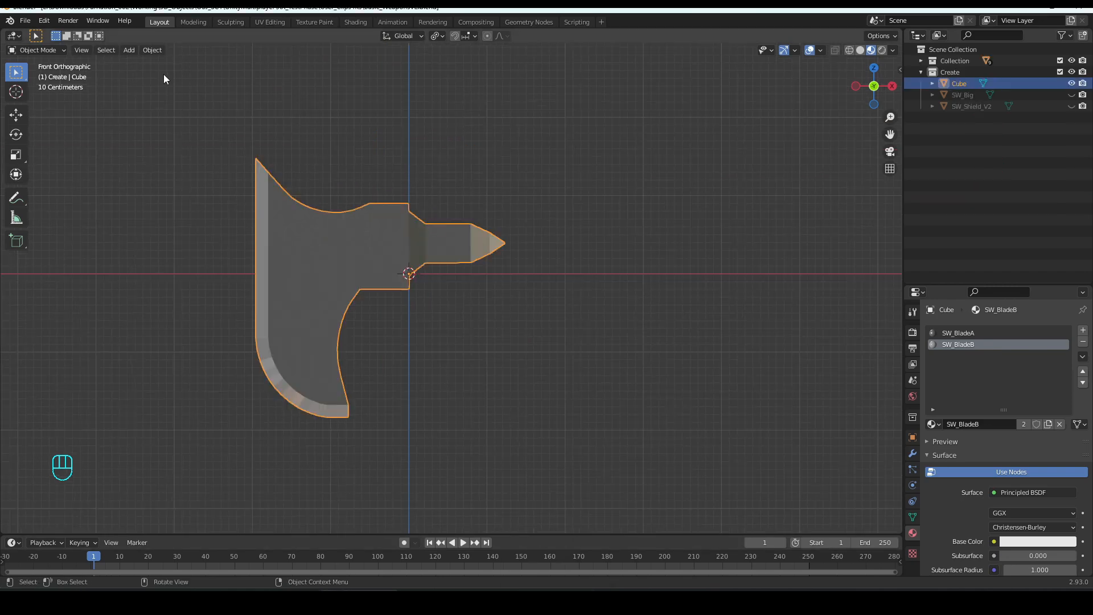
left_click(128, 51)
mouse_move(190, 63)
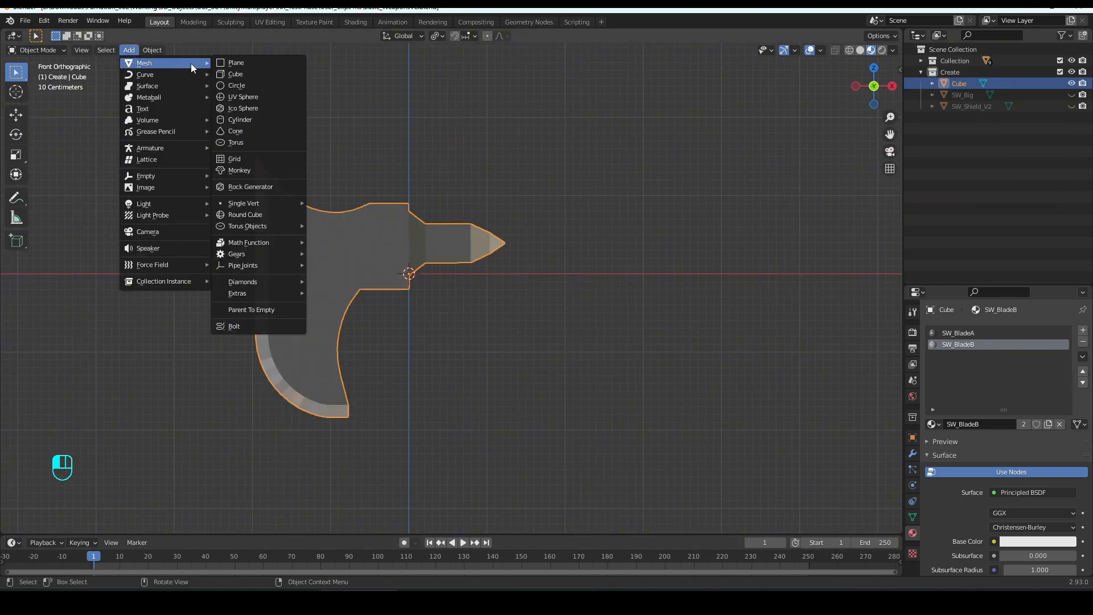
left_click(239, 78)
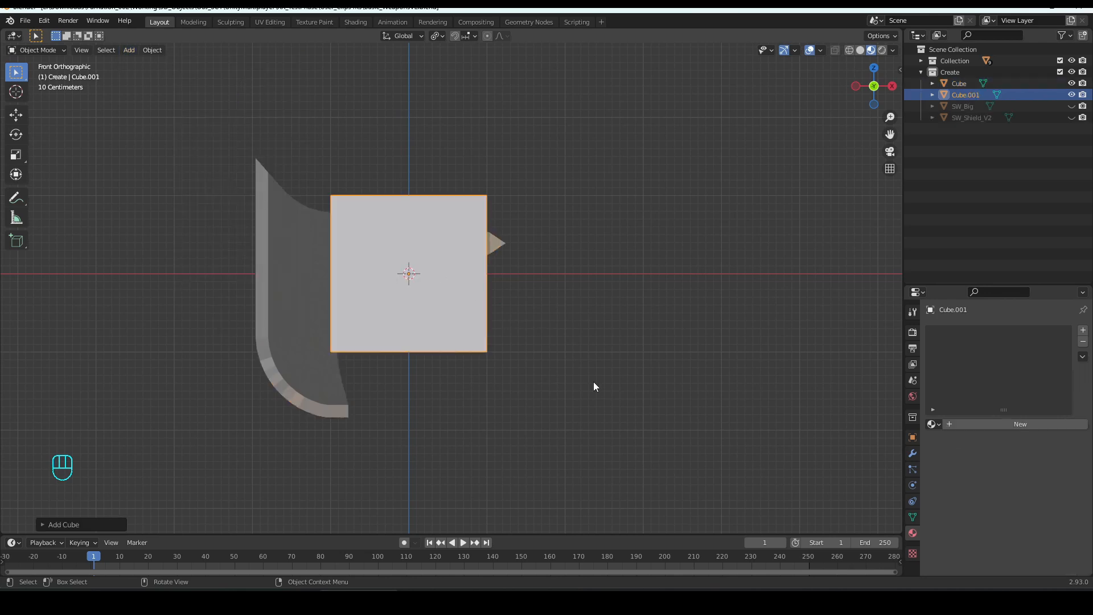
key("s")
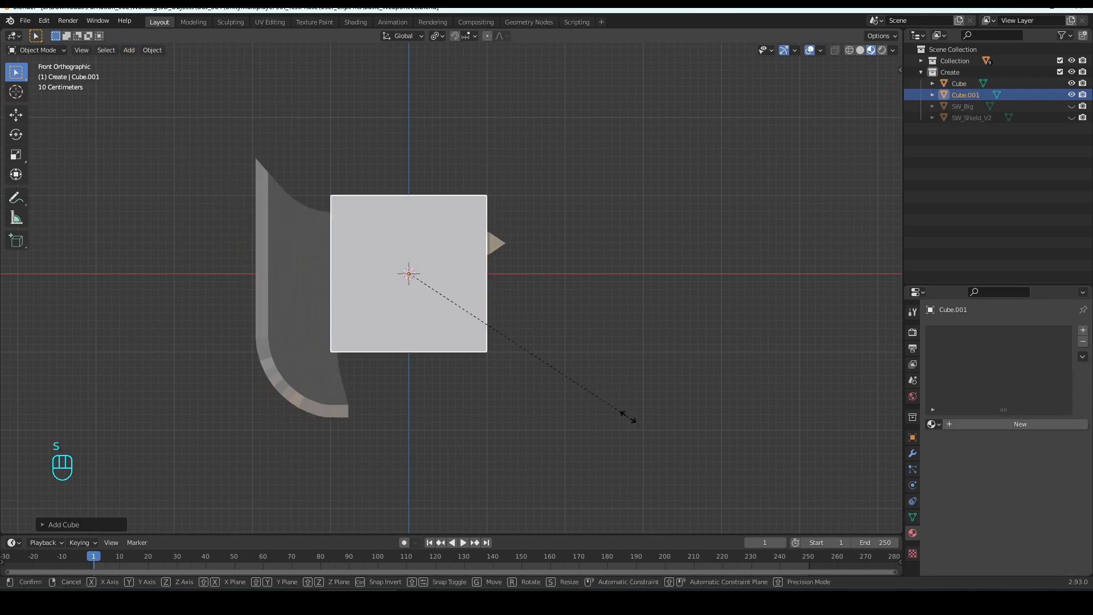
left_click(459, 319)
Step: Move the small cube about 0.55 m along X and 0.61 m up onto the spike block, and shrink it further
key("g")
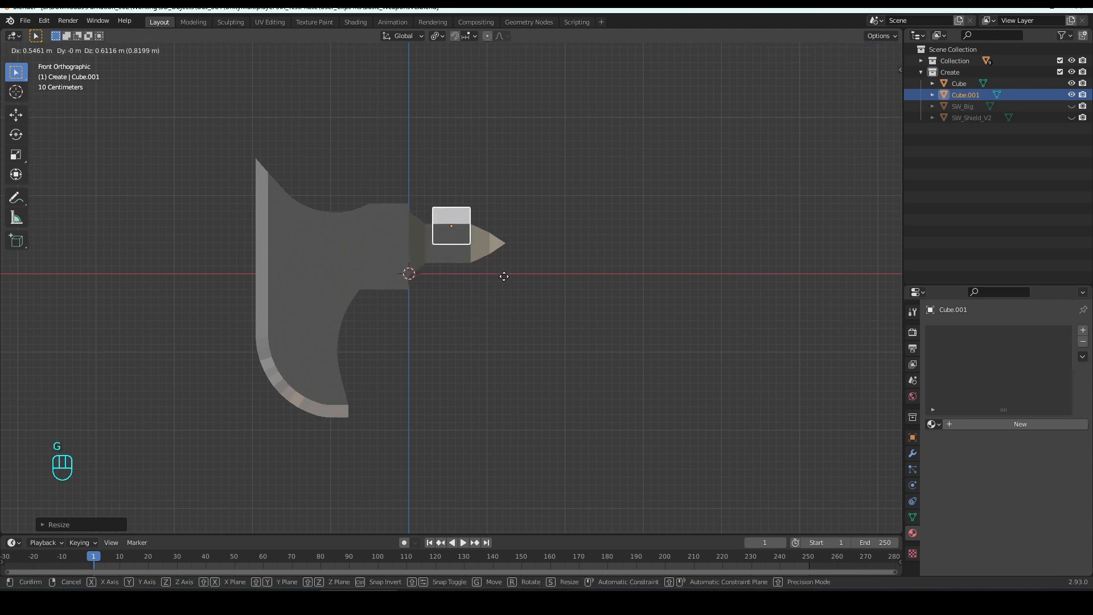
left_click(504, 276)
key("s")
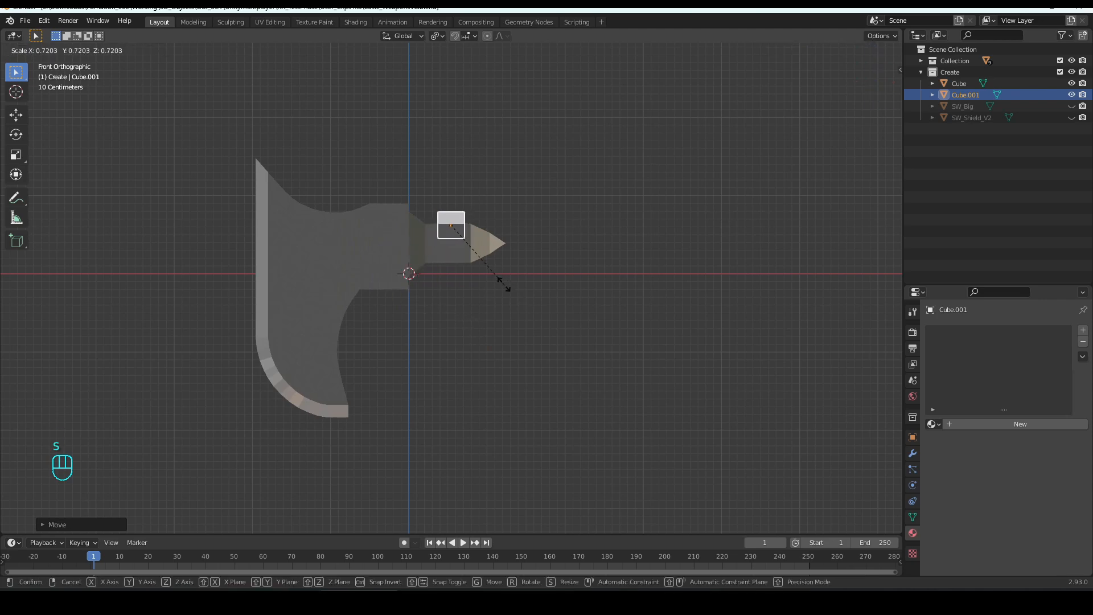
left_click(499, 277)
scroll(500, 278, "up", 2)
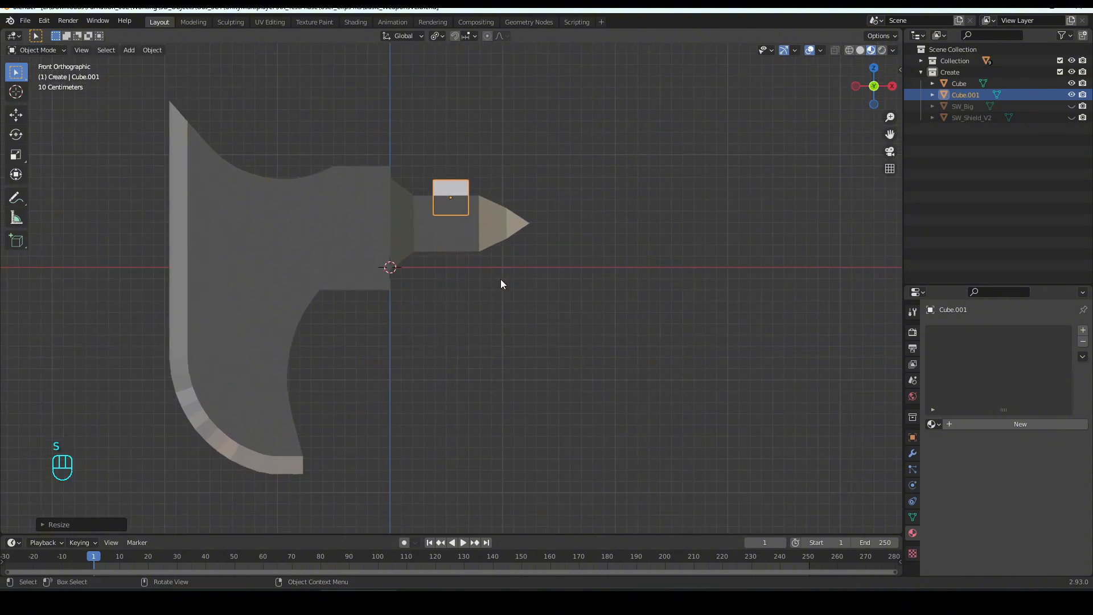
Step: In Edit Mode, merge all of the small cube's vertices into a single vertex at their center
key("Tab")
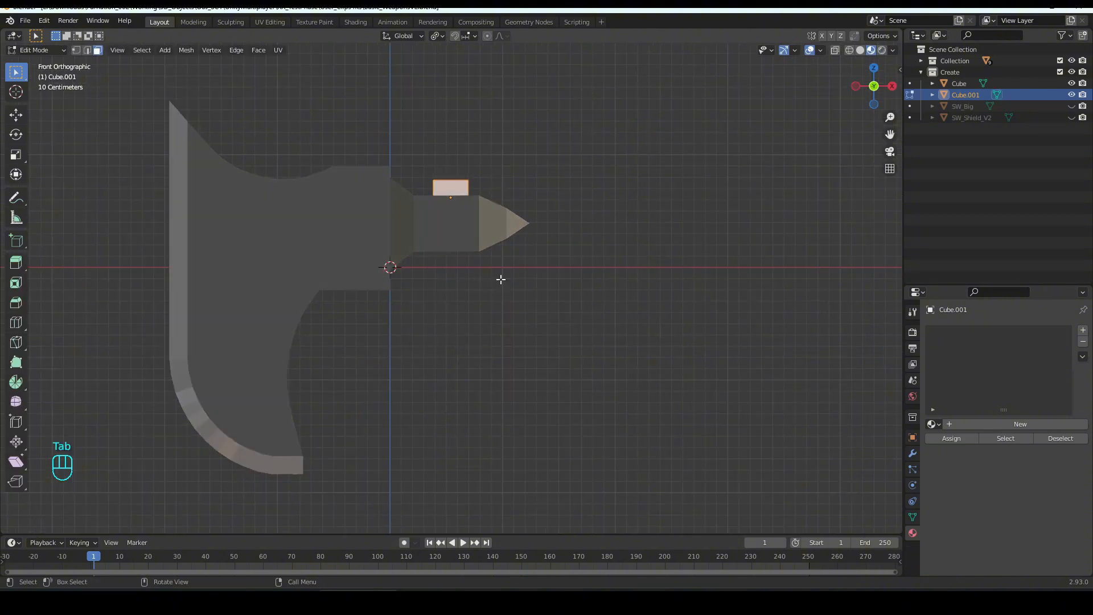
key("1")
key("m")
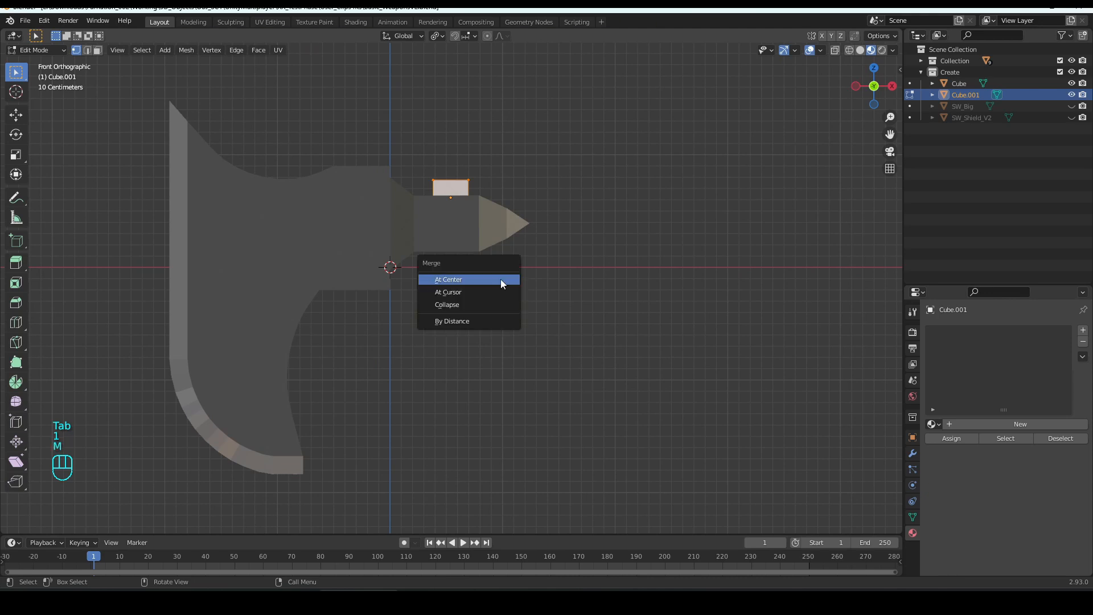
left_click(501, 280)
Step: Raise the merged vertex along Z to just above the spike block
left_click_drag(427, 150, 468, 251)
key("g")
key("z")
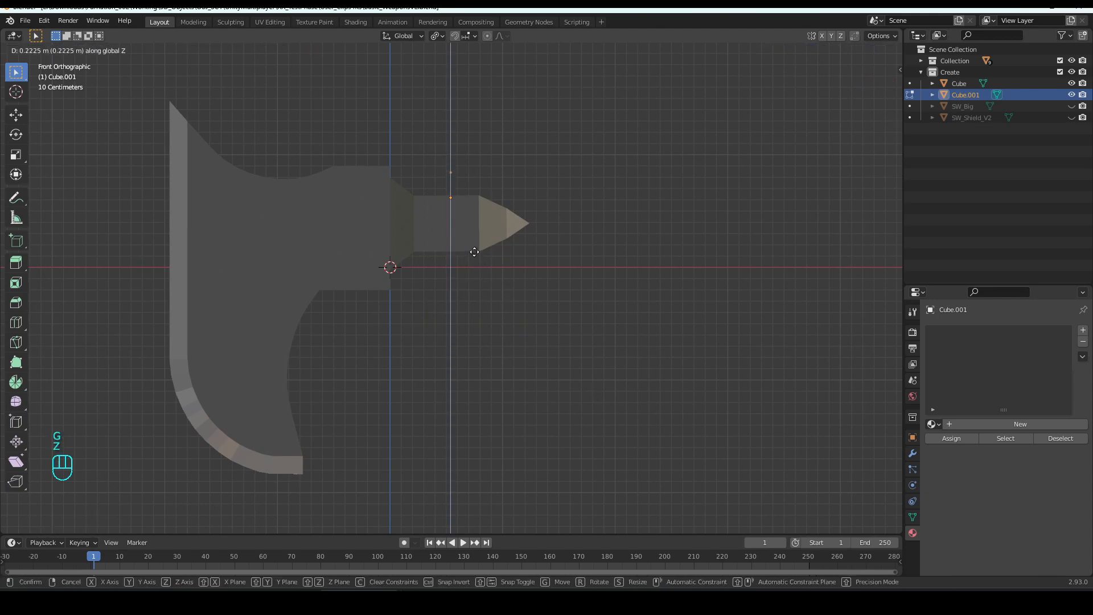
left_click(473, 259)
Step: Extrude the vertex straight down along Z to about the level of the blade's lower tip to start the handle path
scroll(481, 287, "down", 2)
middle_click_drag(488, 317, 468, 209, "shift")
key("e")
key("z")
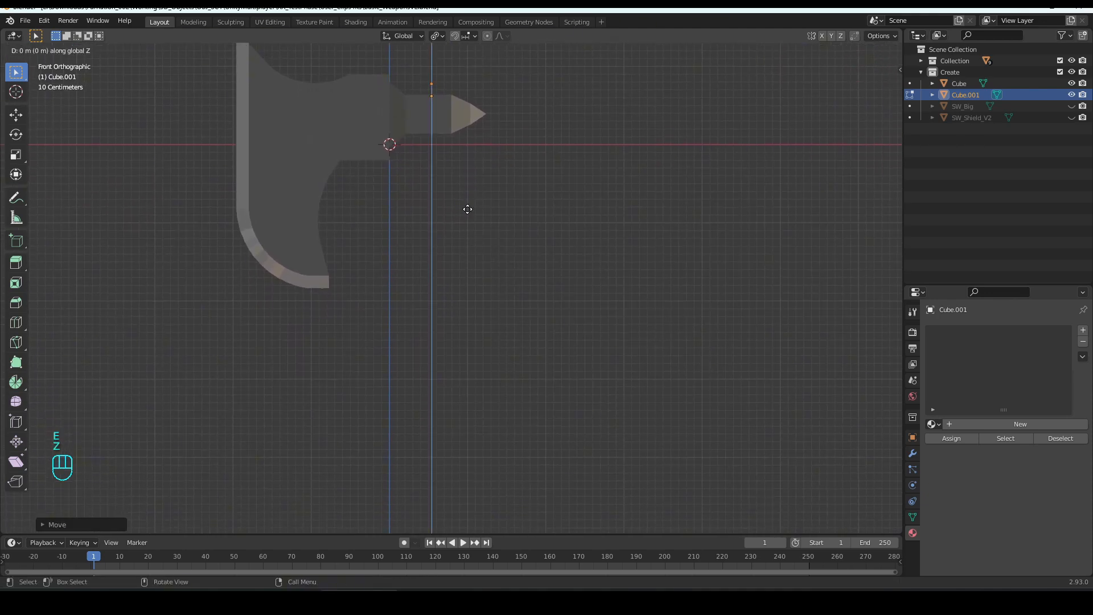
left_click(462, 390)
Step: Extrude two more path segments, one slanting down away from the blade and one slanting back toward it, and return to Object Mode
key("e")
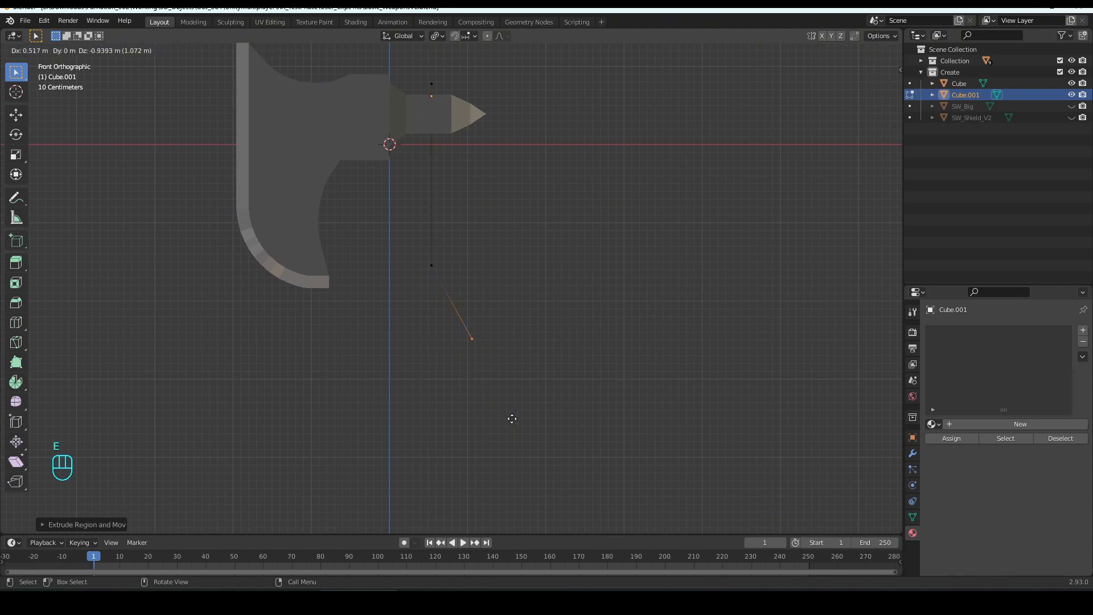
left_click(527, 449)
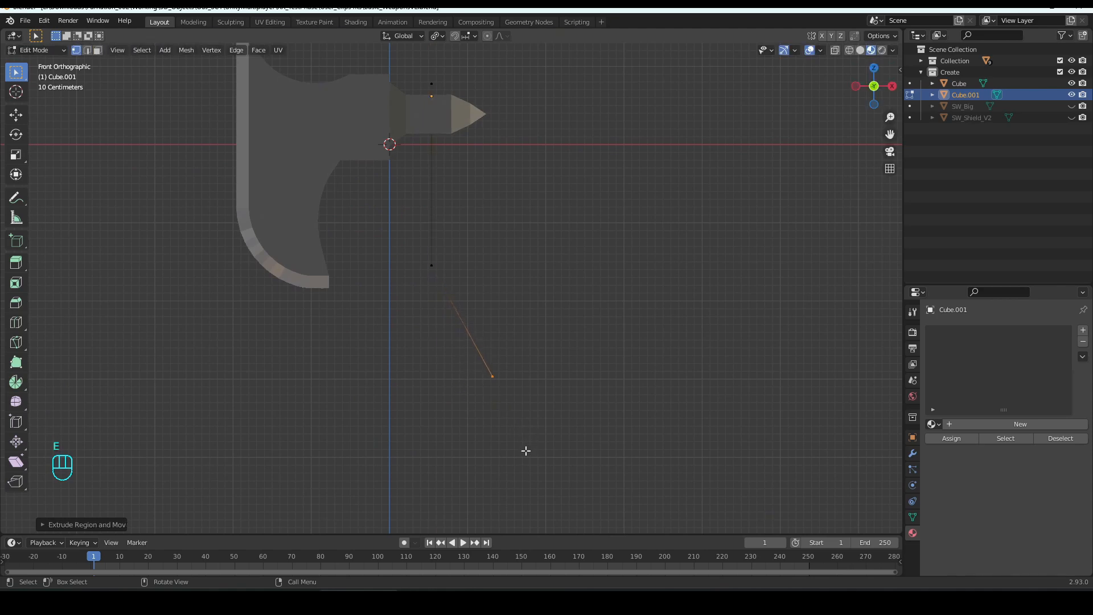
key("e")
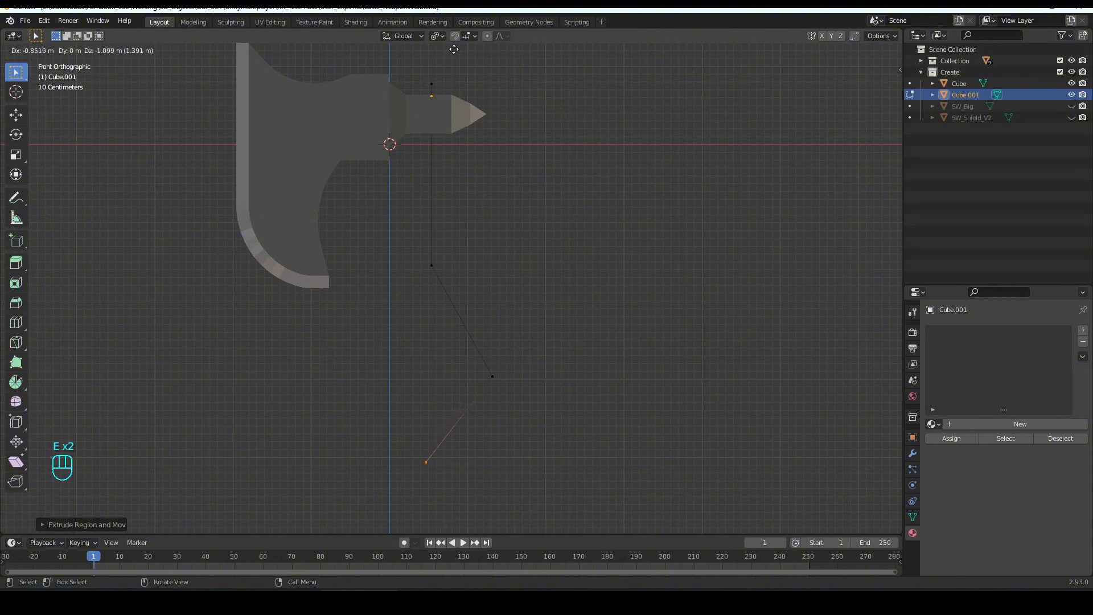
left_click(461, 52)
middle_click_drag(452, 150, 431, 126, "shift")
key("Tab")
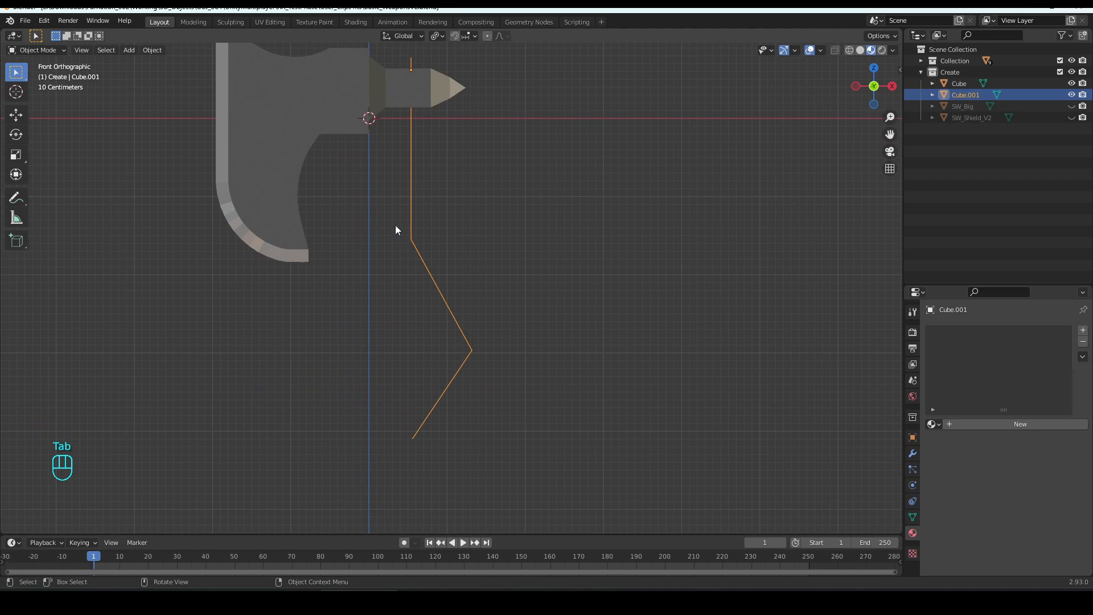
Step: Round the two bends of the handle path with three-segment vertex bevels
key("Tab")
left_click(410, 239)
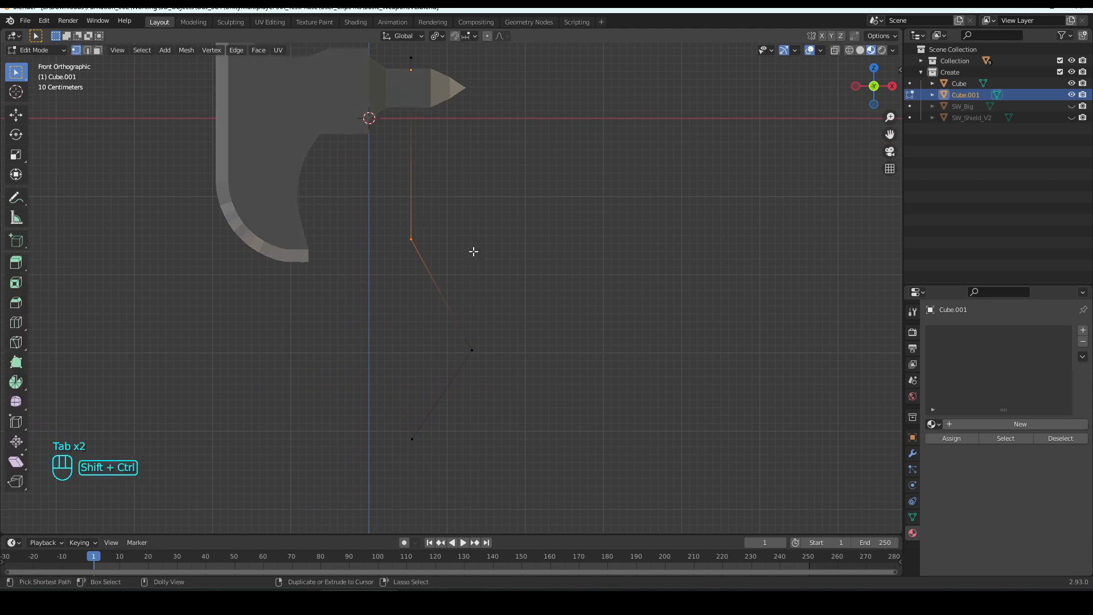
key("ctrl+shift+b")
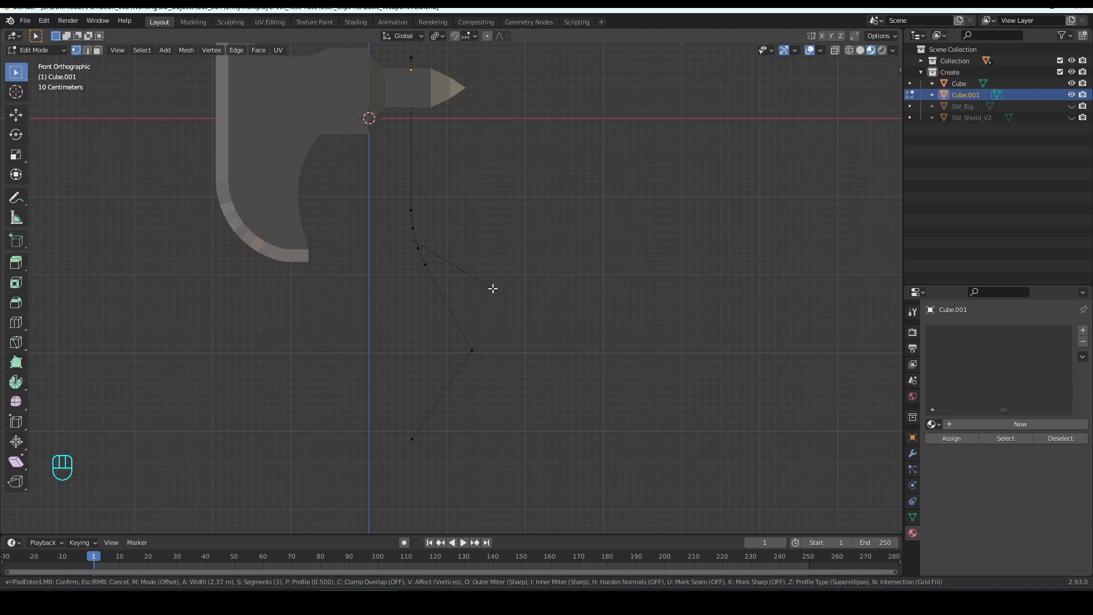
left_click(492, 288)
left_click(490, 327)
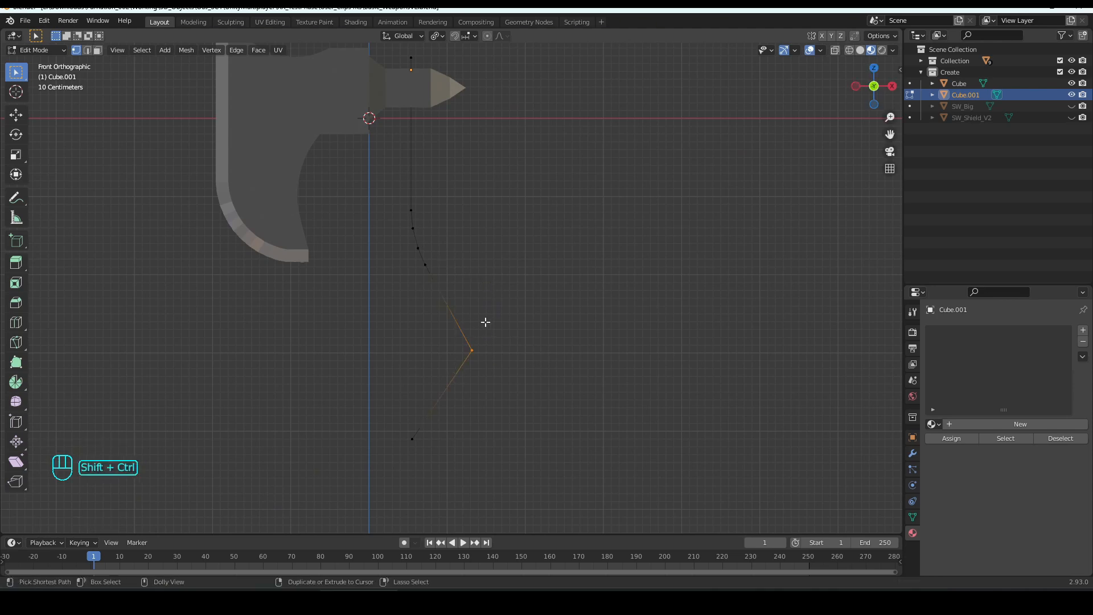
key("shift+ctrl+b")
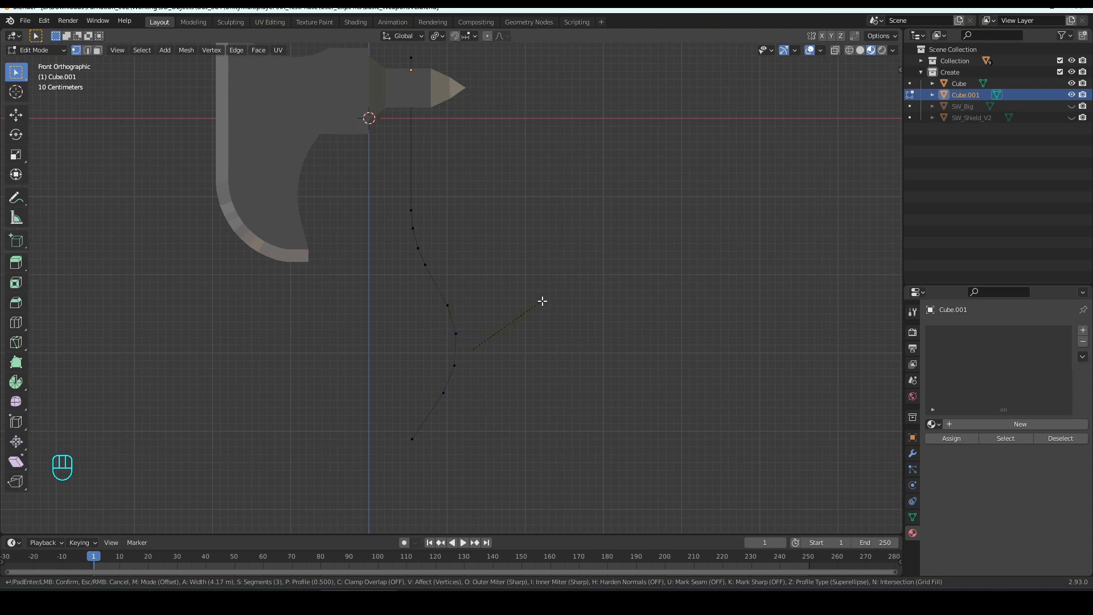
left_click(542, 301)
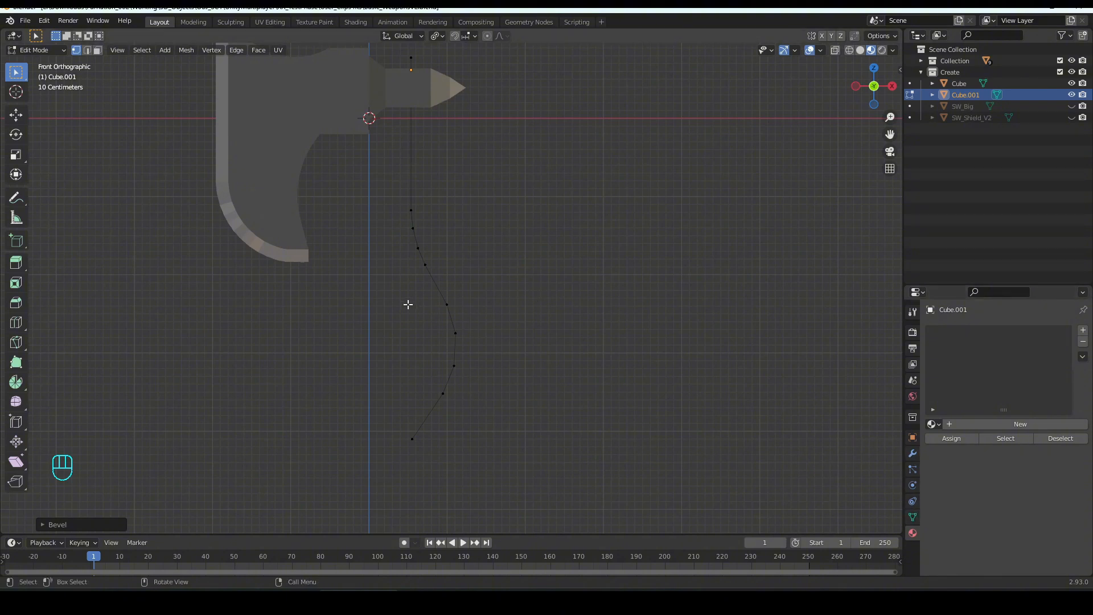
Step: Return to Object Mode and convert the handle path from a mesh to a curve
key("Tab")
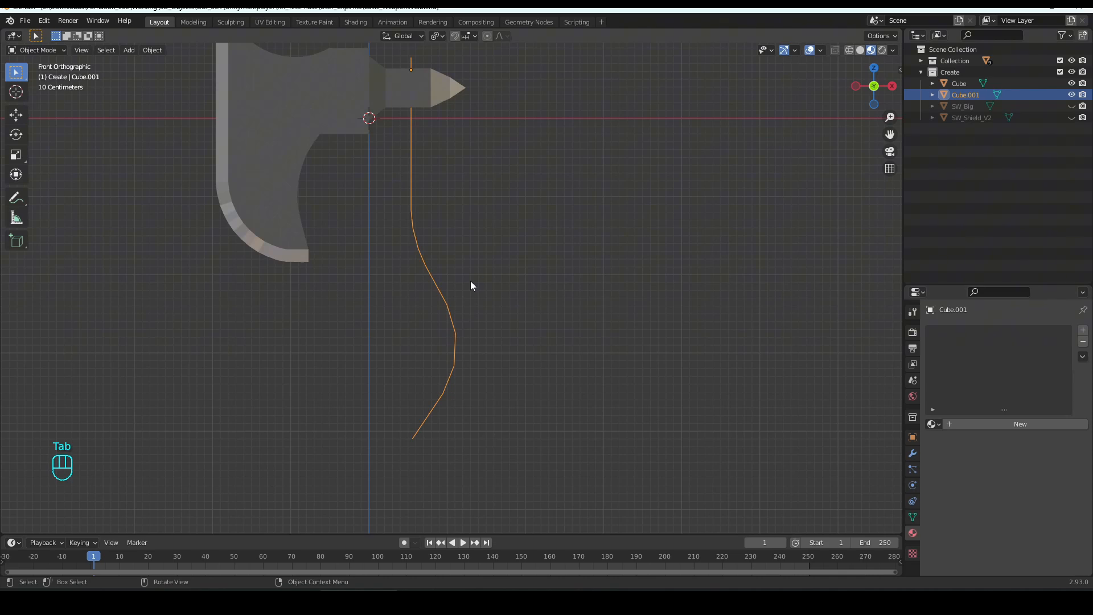
left_click(152, 51)
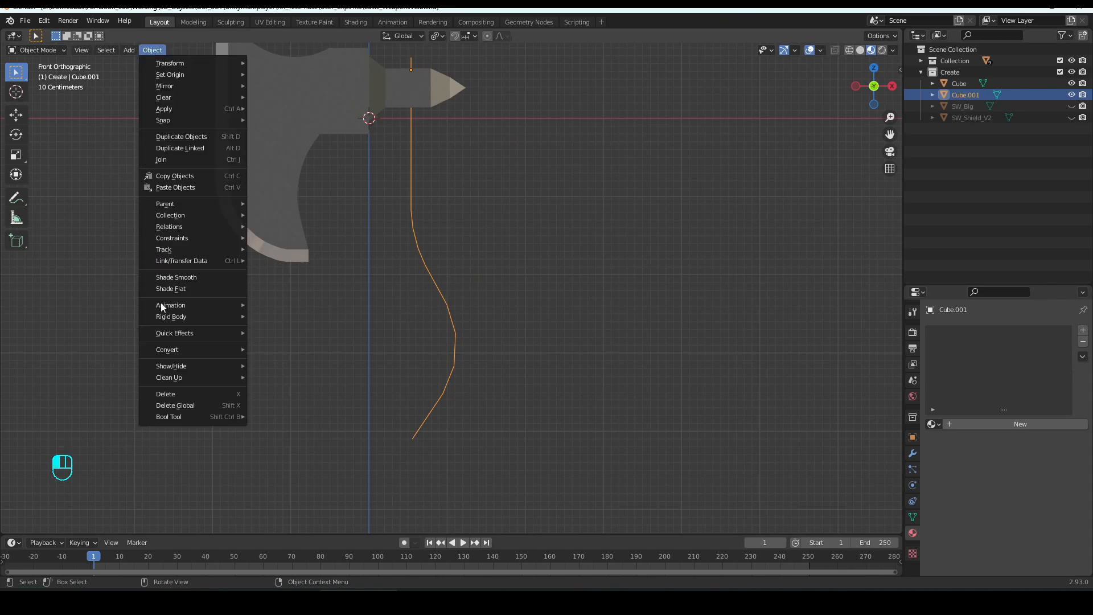
mouse_move(167, 351)
left_click(277, 353)
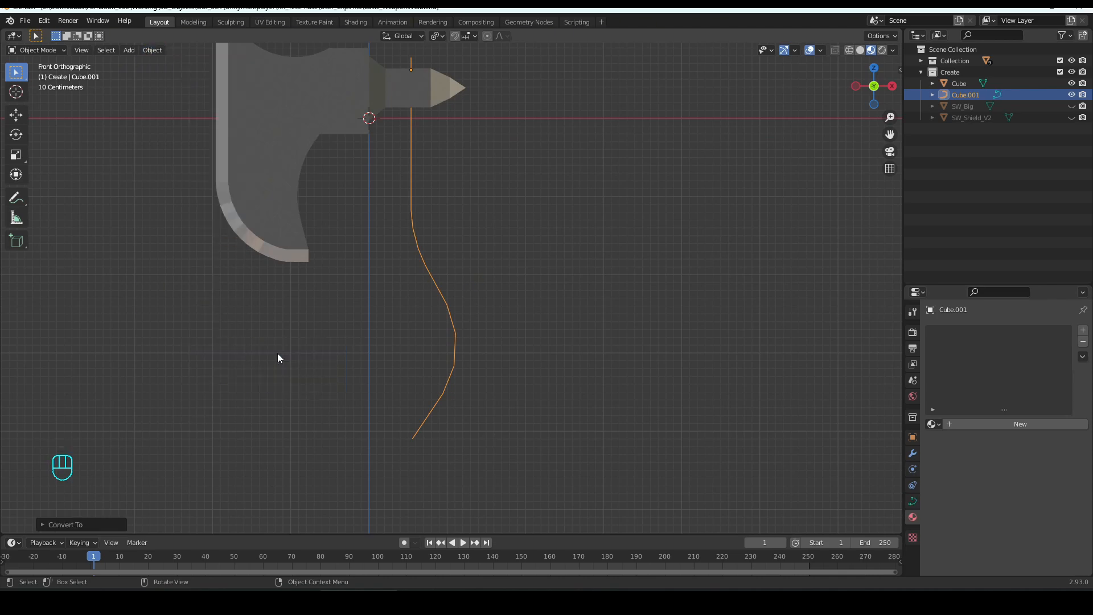
Step: Give the handle curve a round bevel with a depth of 1.21 m
left_click(913, 500)
scroll(981, 507, "down", 5)
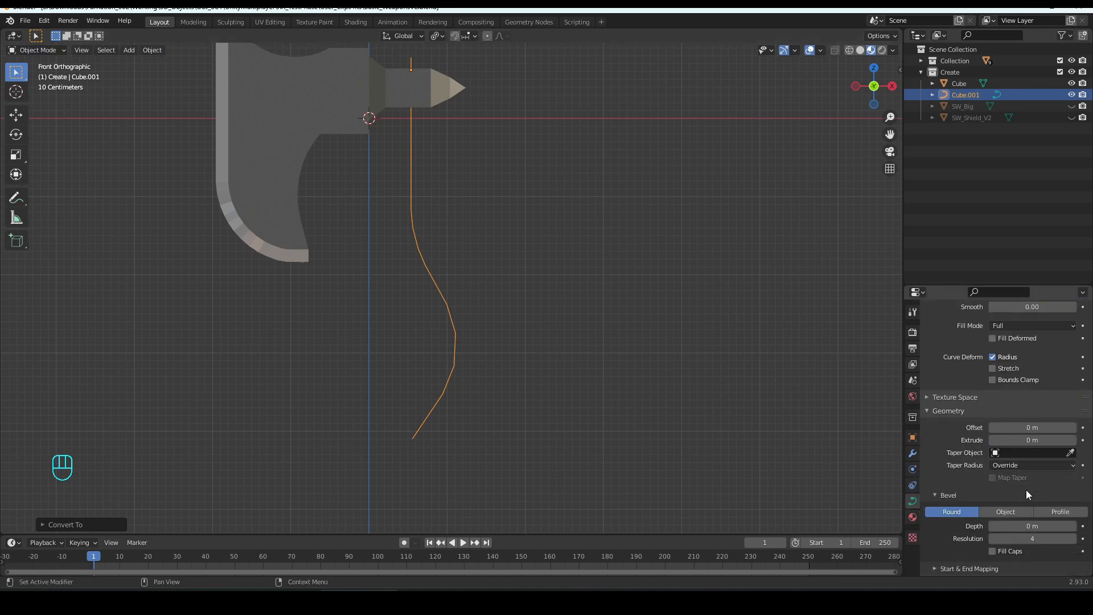
scroll(1024, 487, "down", 3)
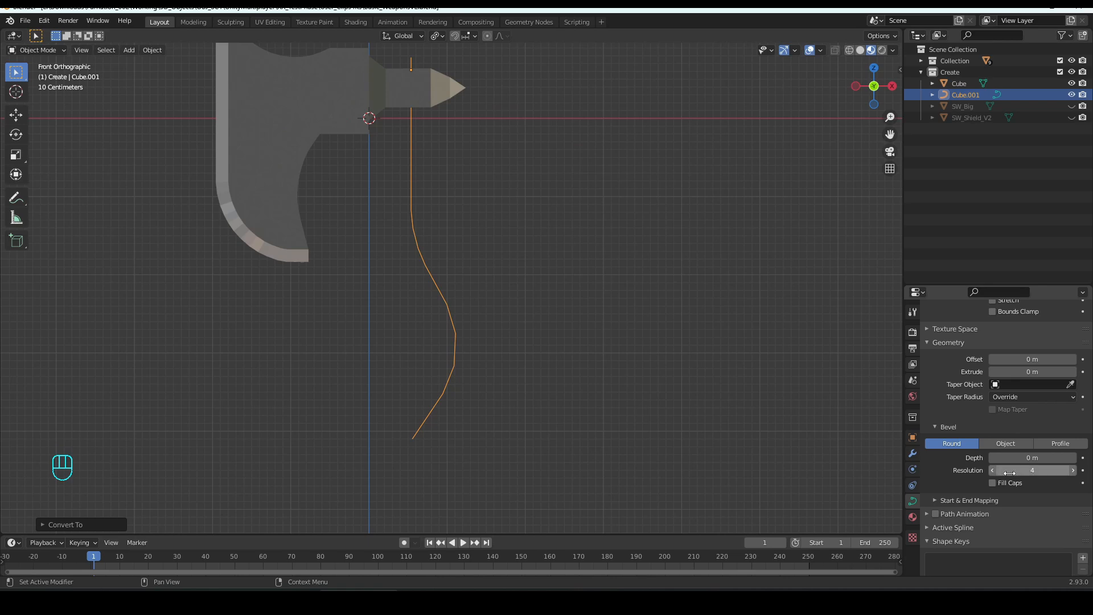
scroll(1028, 447, "down", 2)
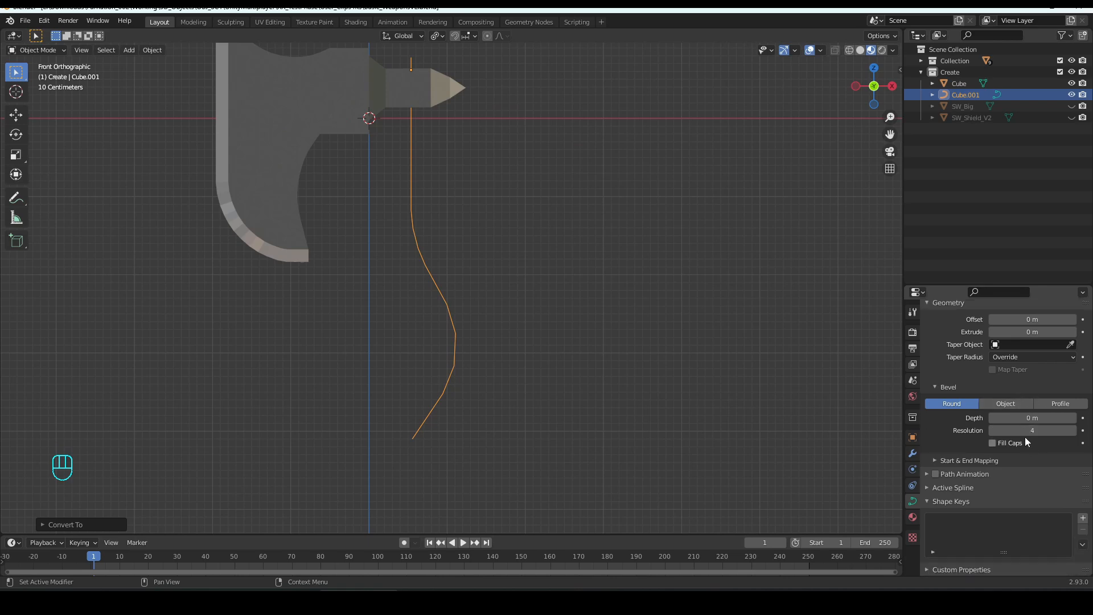
left_click_drag(1016, 423, 1062, 423)
middle_click_drag(567, 310, 527, 312)
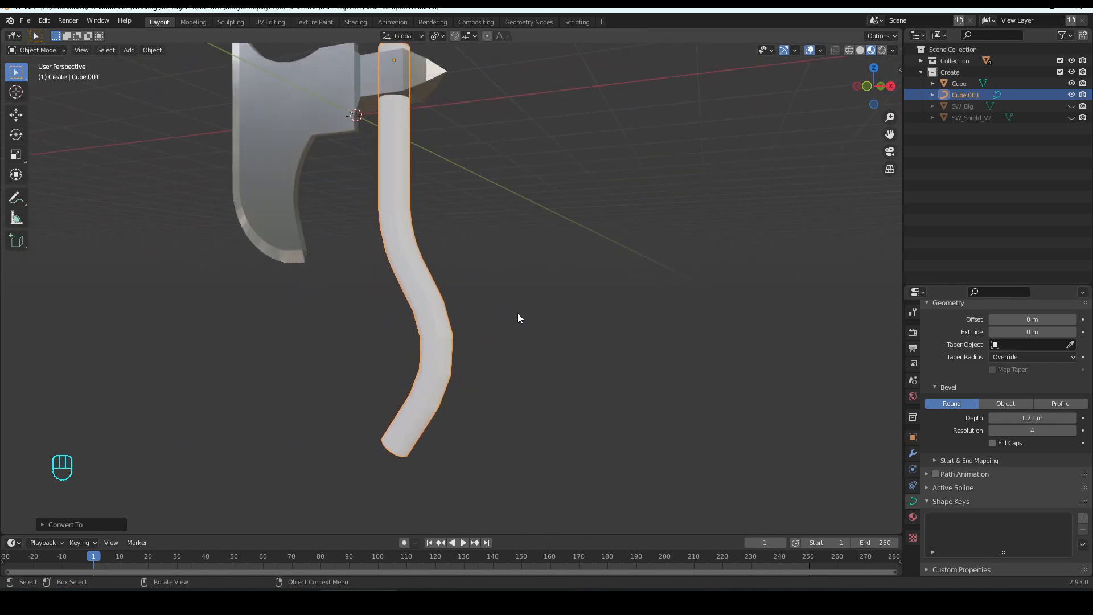
key("KP_1")
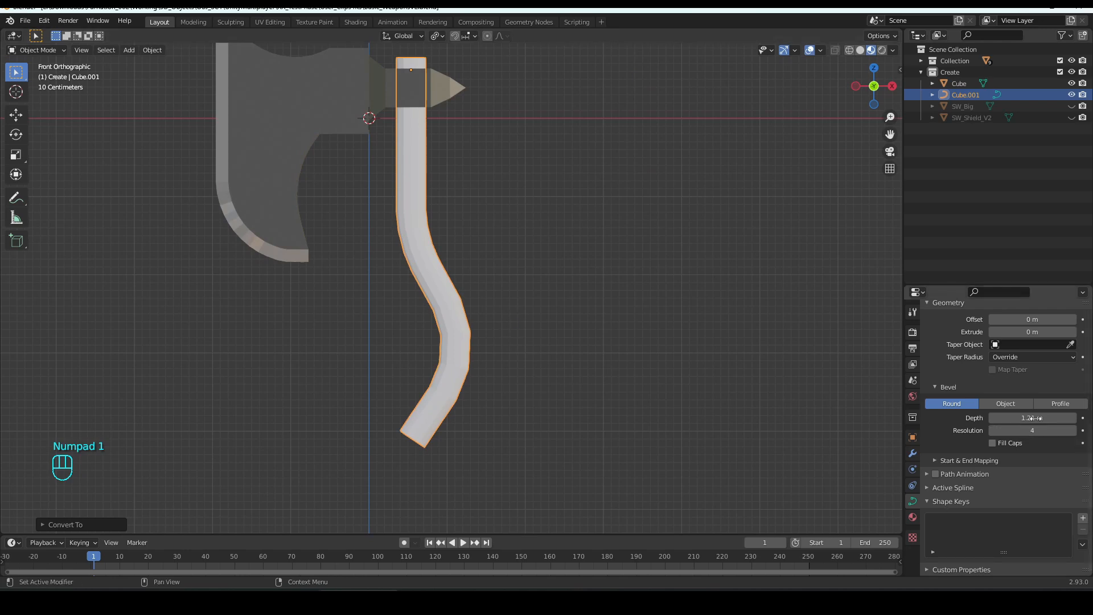
Step: Enter Edit Mode on the handle curve and display the viewport in wireframe
scroll(1033, 411, "up", 1)
key("Tab")
scroll(604, 312, "up", 1)
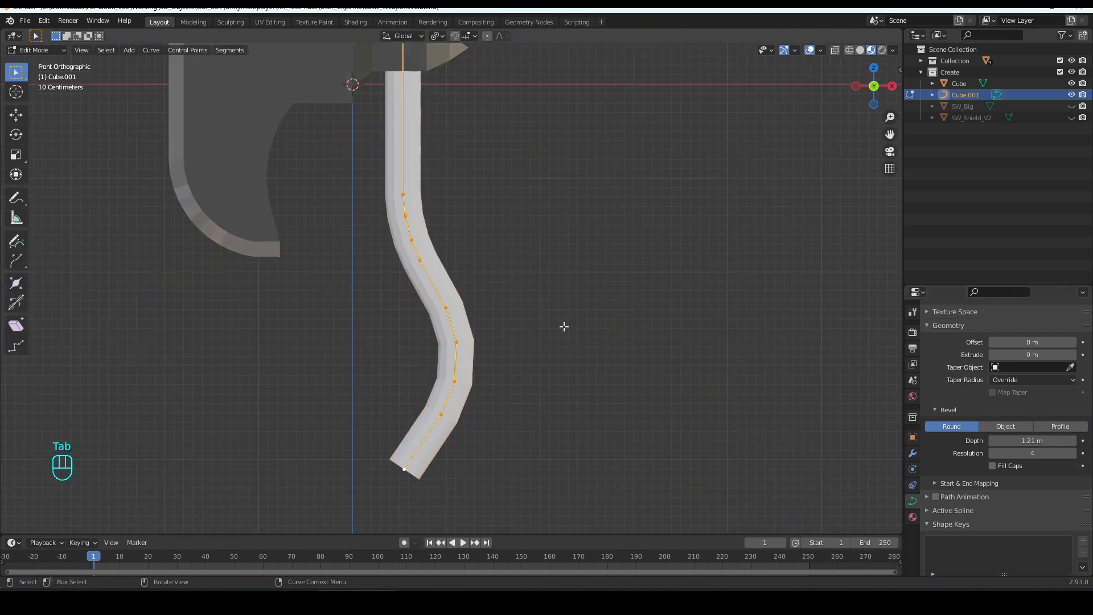
left_click(849, 51)
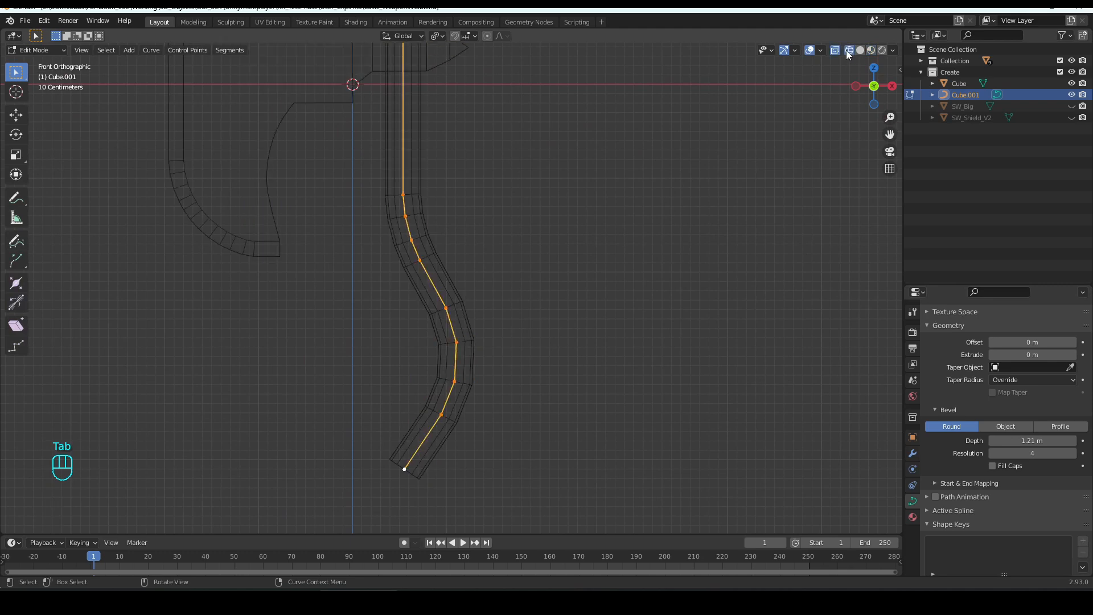
scroll(557, 289, "up", 2)
scroll(557, 289, "down", 2)
scroll(471, 316, "down", 1)
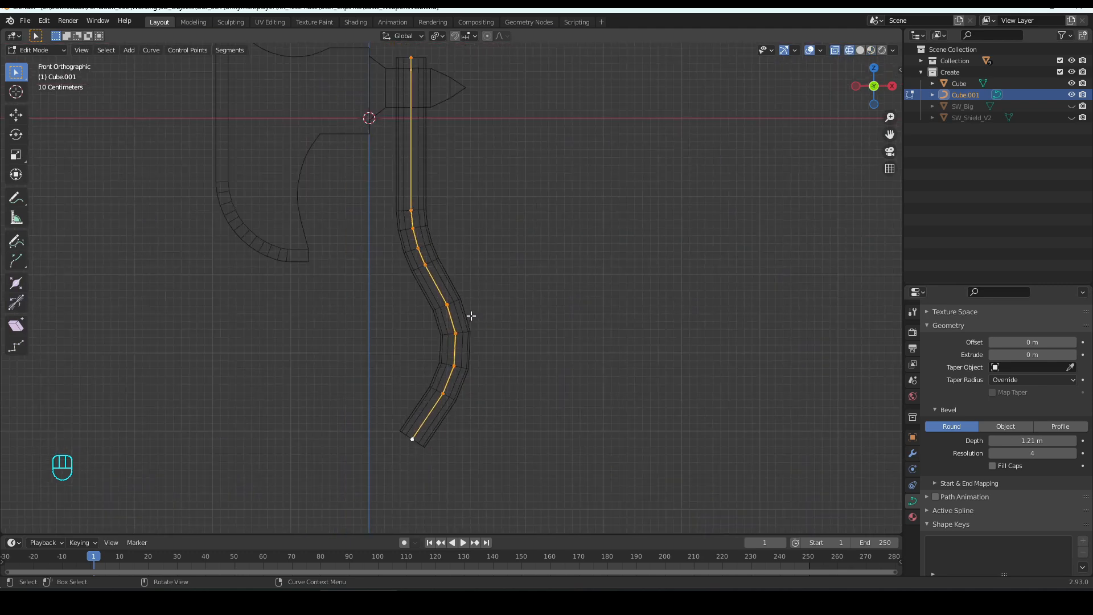
Step: With proportional editing on, fatten the handle's bottom end point to about 1.8 times its radius, widening the influence to cover the lower bend
left_click(412, 439)
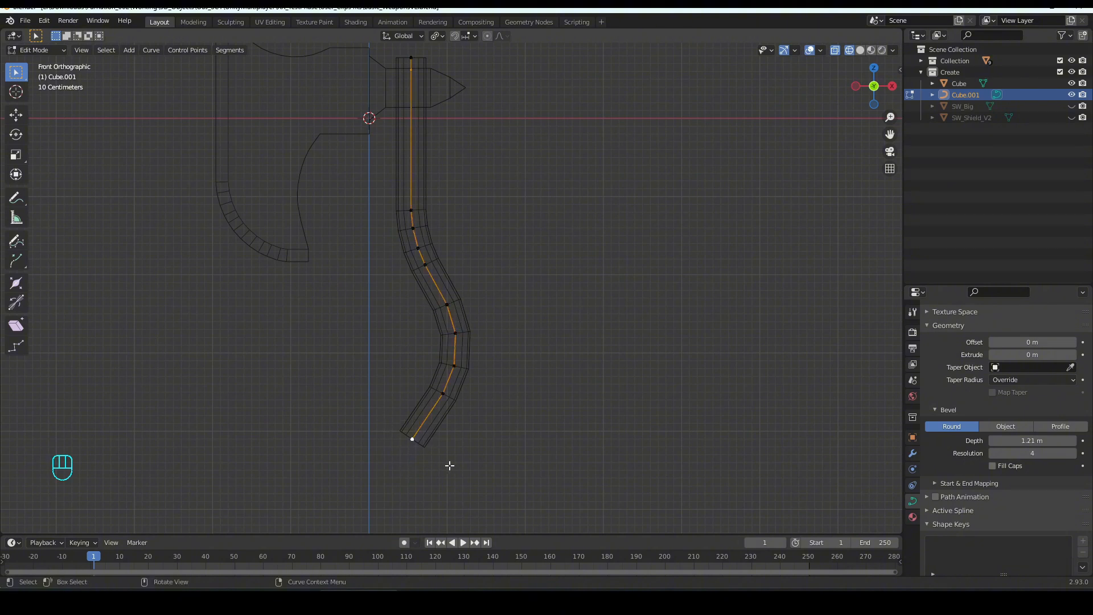
left_click(486, 35)
key("alt+b")
right_click(439, 435)
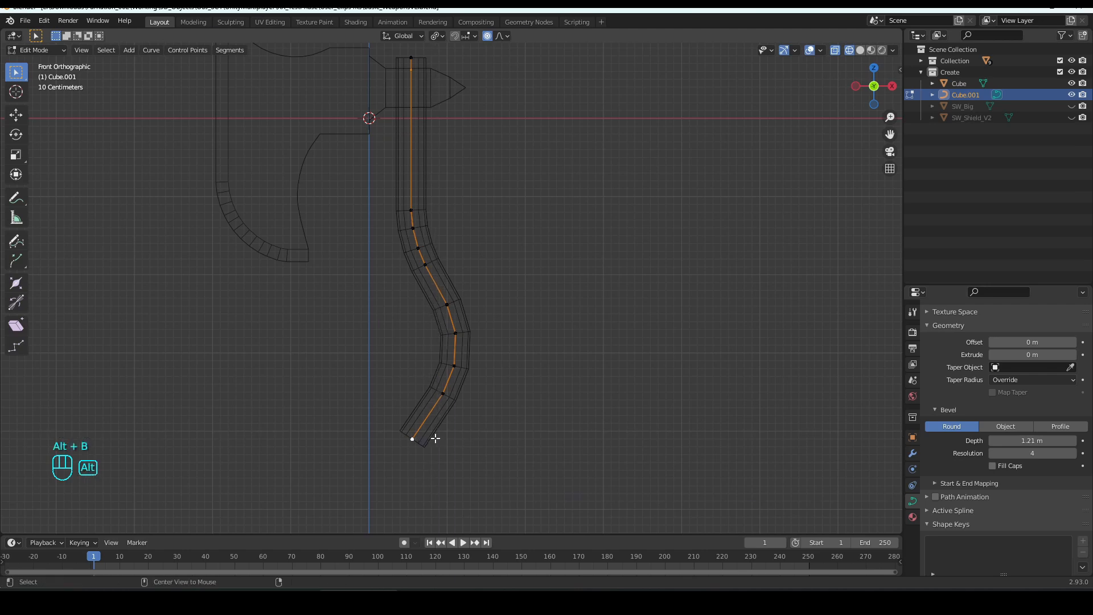
key("alt+s")
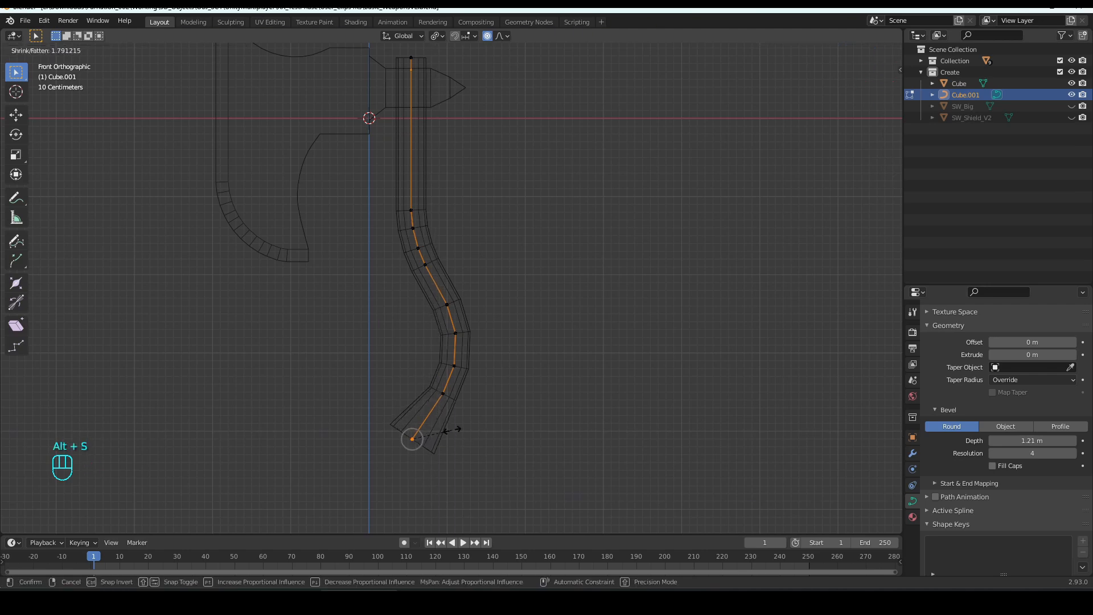
scroll(451, 430, "down", 15)
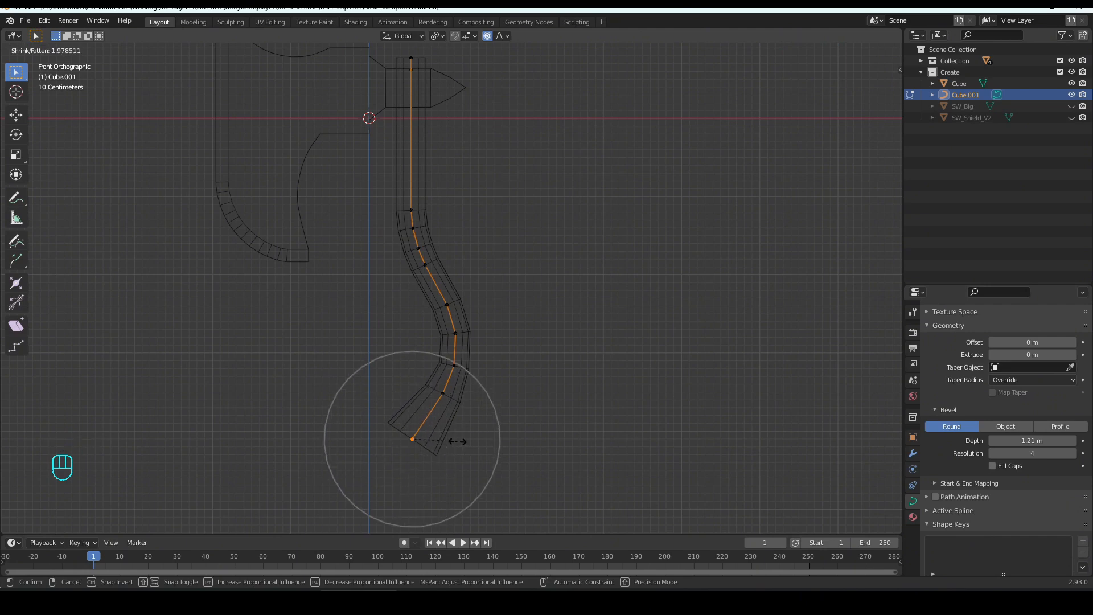
scroll(457, 441, "down", 8)
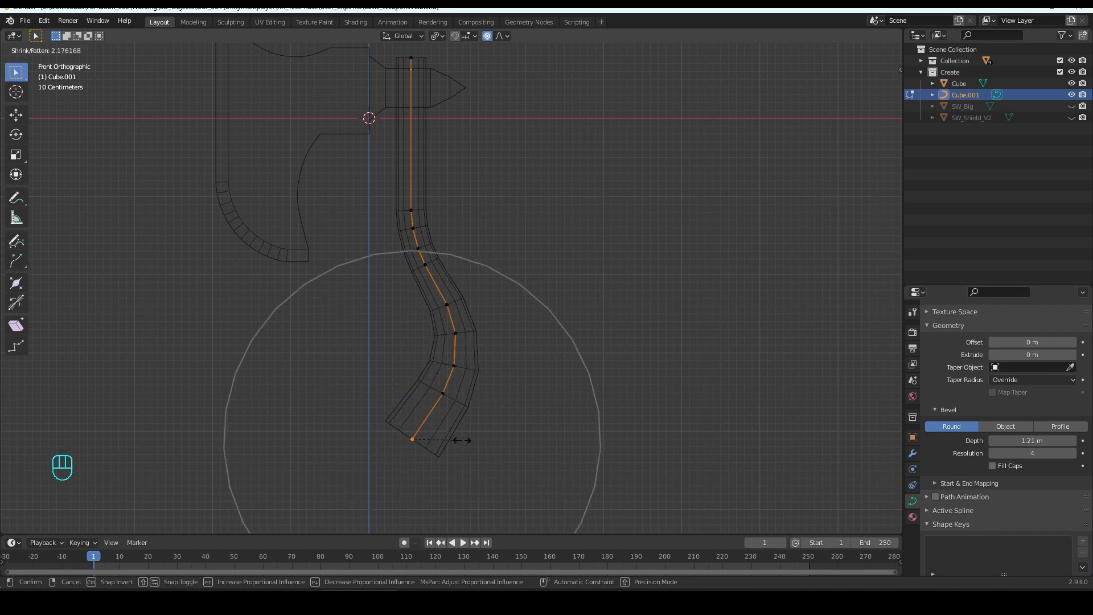
scroll(461, 441, "up", 2)
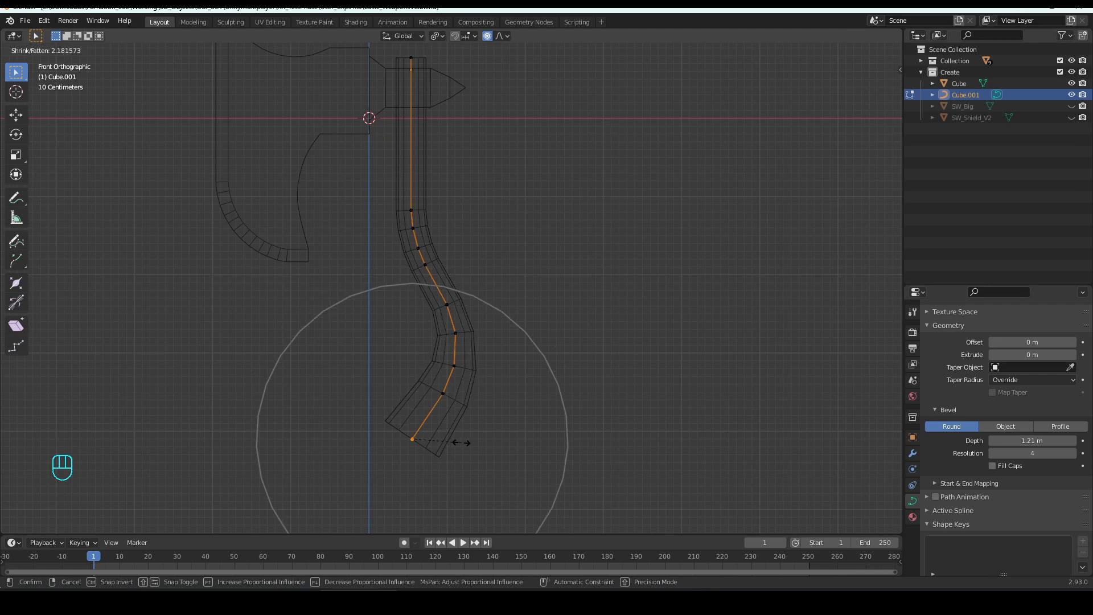
scroll(459, 441, "down", 3)
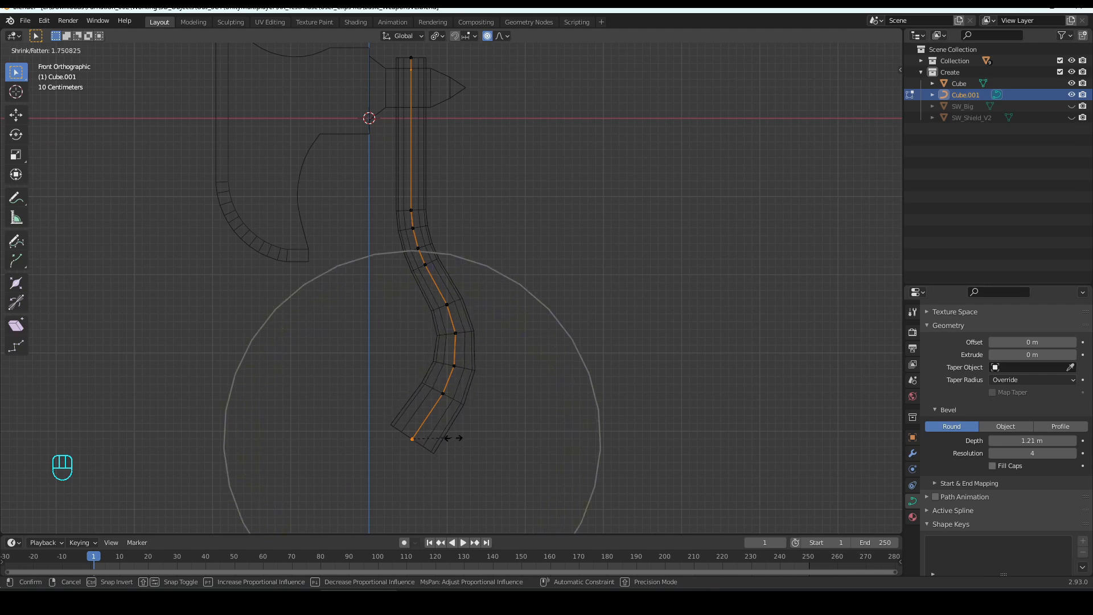
left_click(455, 439)
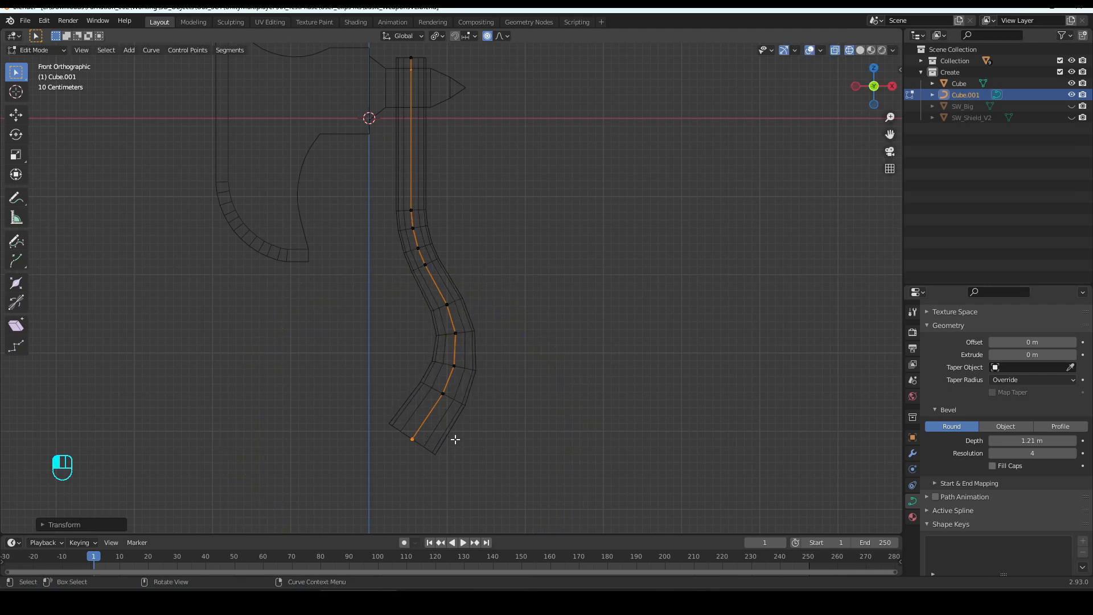
Step: Turn off proportional editing and shrink the radius at the handle's top end point to about 0.93
left_click(427, 267)
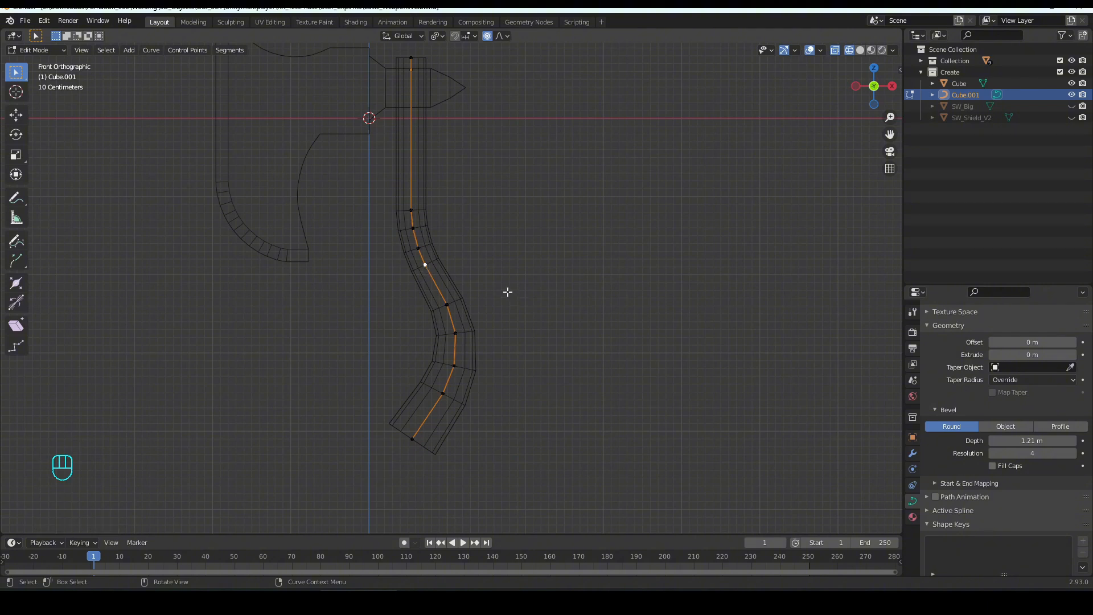
left_click(488, 36)
left_click(411, 58)
key("alt+s")
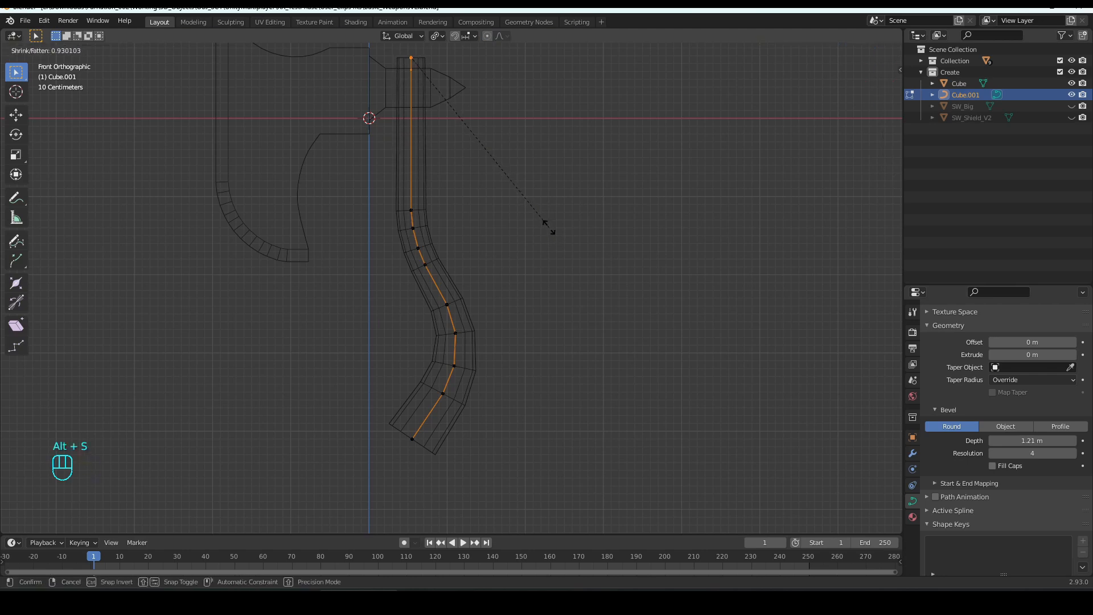
left_click(545, 224)
Step: Thin the handle at its upper bend by shrinking the first three bend points to about 0.88 with proportional editing on
left_click_drag(386, 194, 435, 250)
left_click(488, 36)
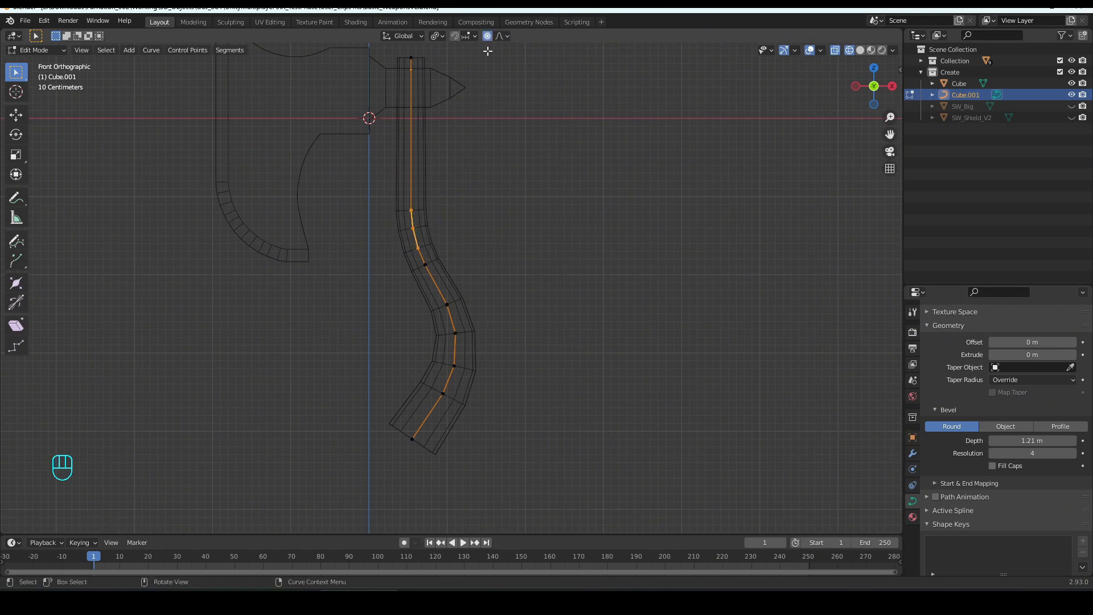
key("alt+s")
scroll(527, 268, "up", 8)
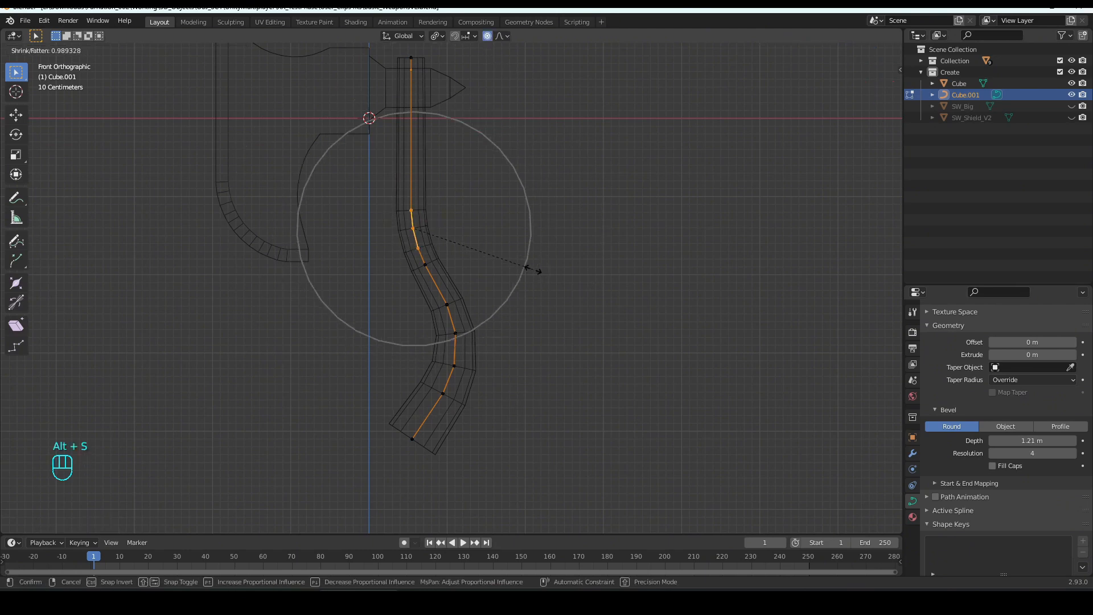
scroll(526, 268, "up", 6)
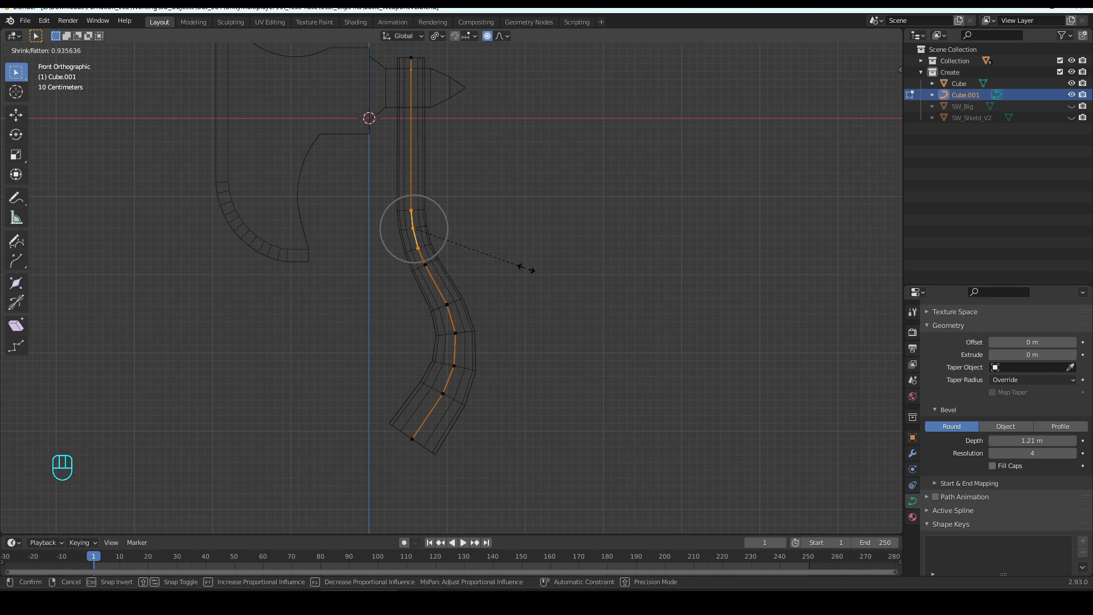
scroll(527, 268, "down", 12)
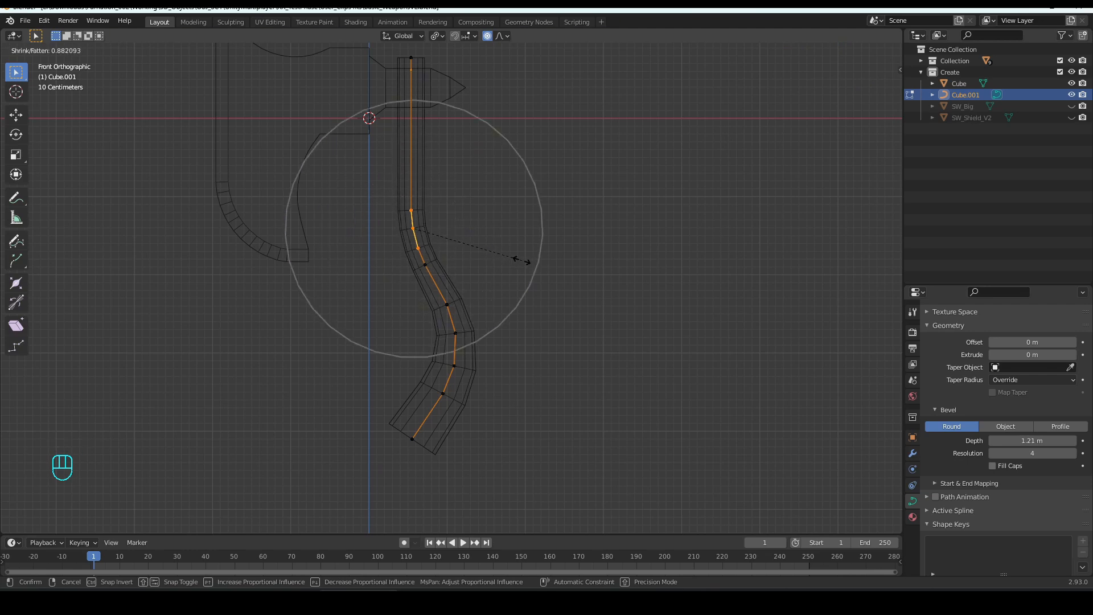
left_click(522, 261)
scroll(505, 305, "down", 4)
scroll(505, 307, "up", 4)
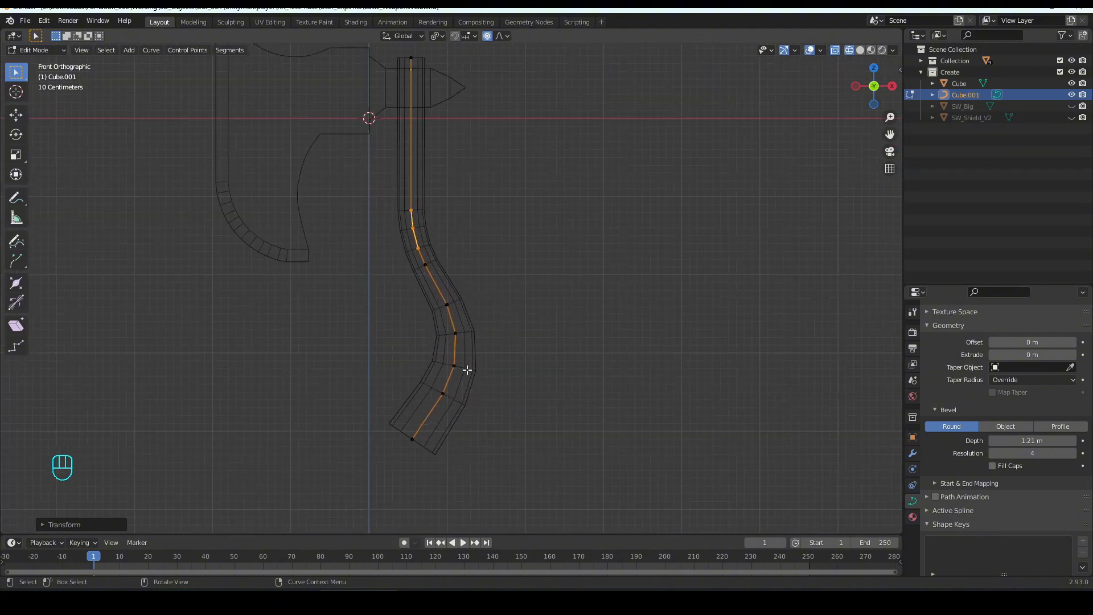
Step: Lengthen the handle by moving its five lowest points down about 0.35 m along Z without proportional editing, and return to Object Mode
left_click_drag(370, 286, 480, 476)
scroll(571, 327, "down", 1)
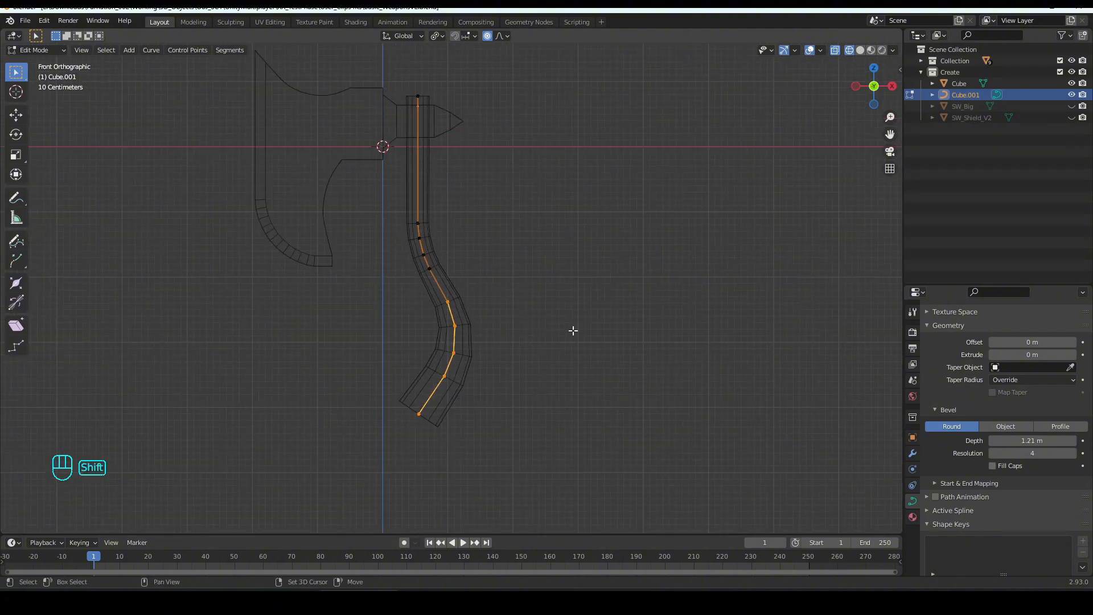
scroll(554, 325, "down", 2, "shift")
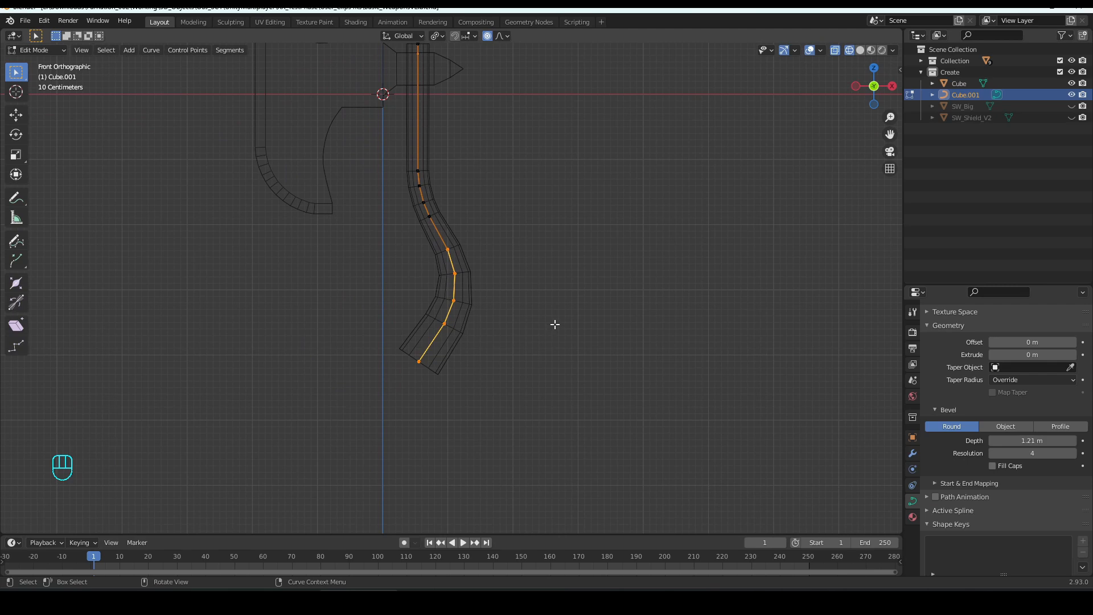
key("o")
key("g")
key("z")
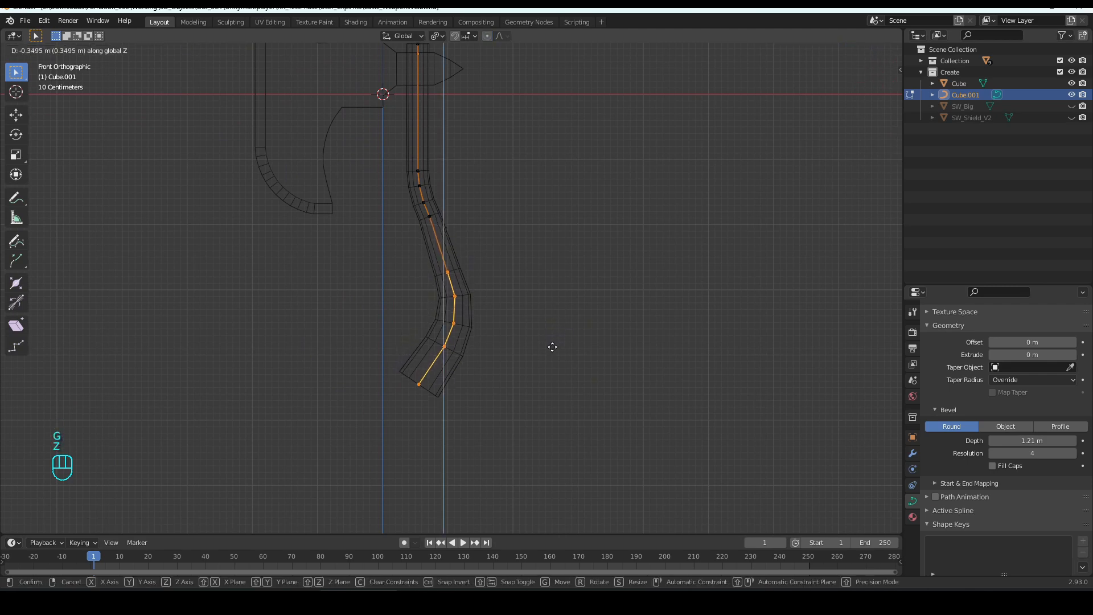
left_click(552, 347)
scroll(543, 330, "down", 2)
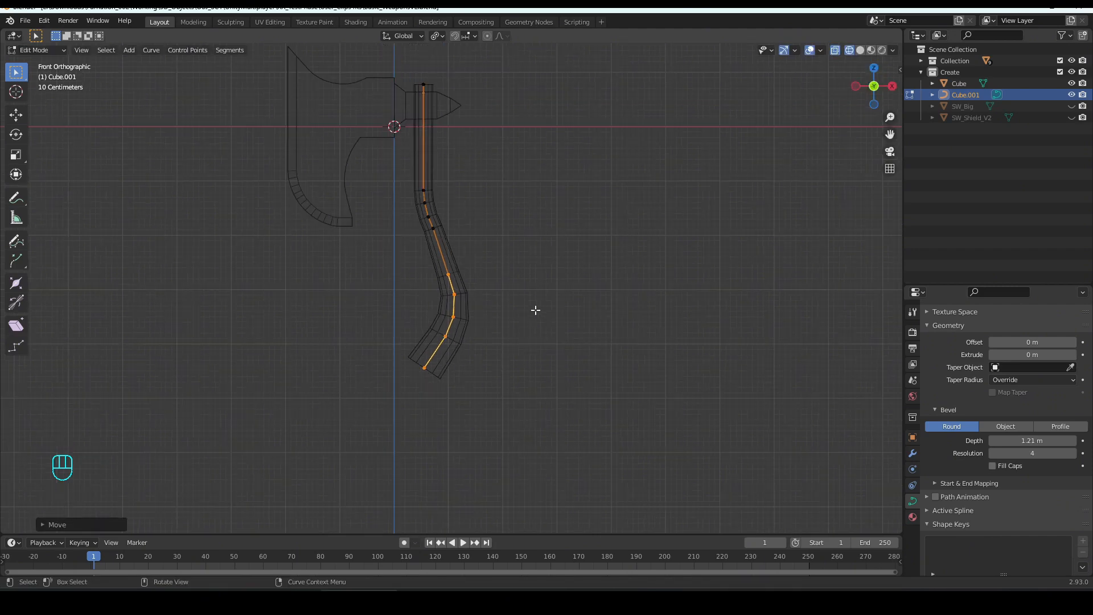
key("Tab")
Step: Try a bevel resolution of 5 on the handle curve and set it back to 4
mouse_move(526, 294)
middle_mouse_down()
mouse_move(401, 302)
mouse_move(521, 299)
middle_mouse_up()
scroll(521, 298, "up", 3)
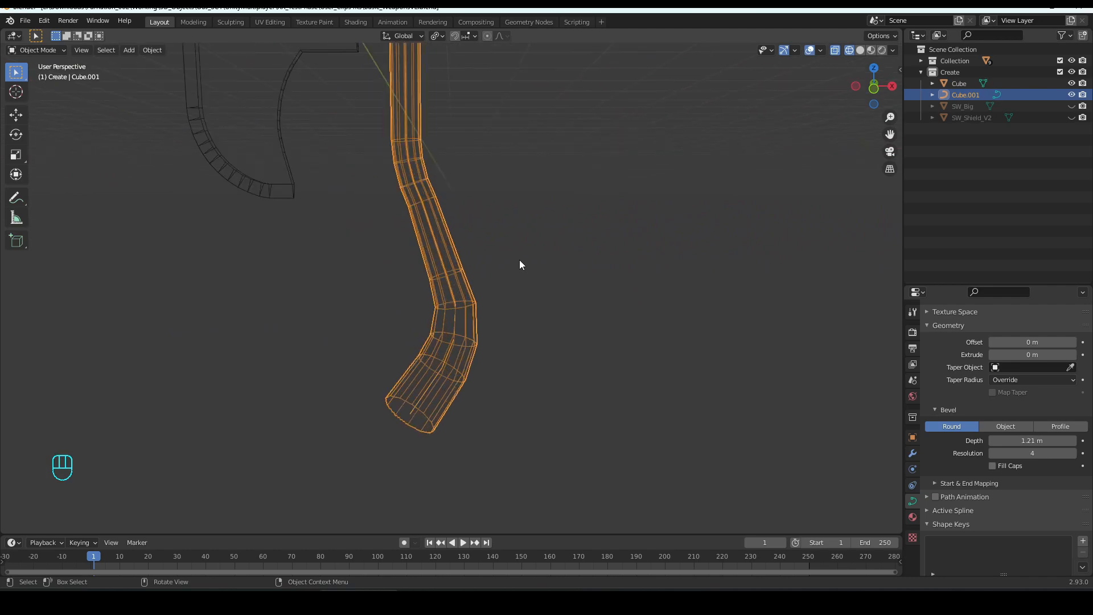
middle_click_drag(519, 260, 526, 309, "shift")
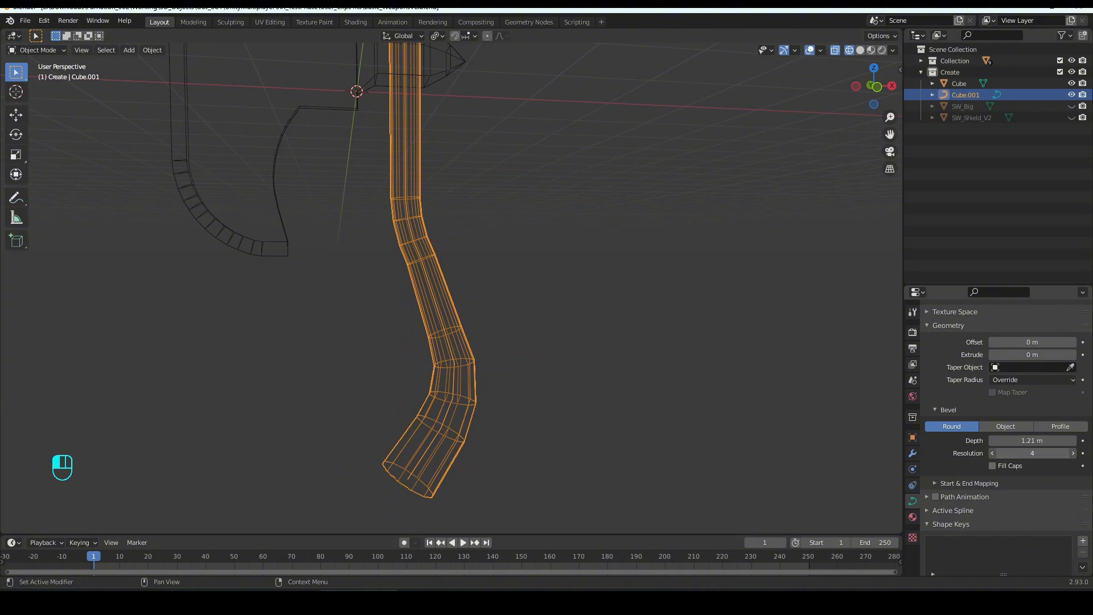
left_click(1073, 453)
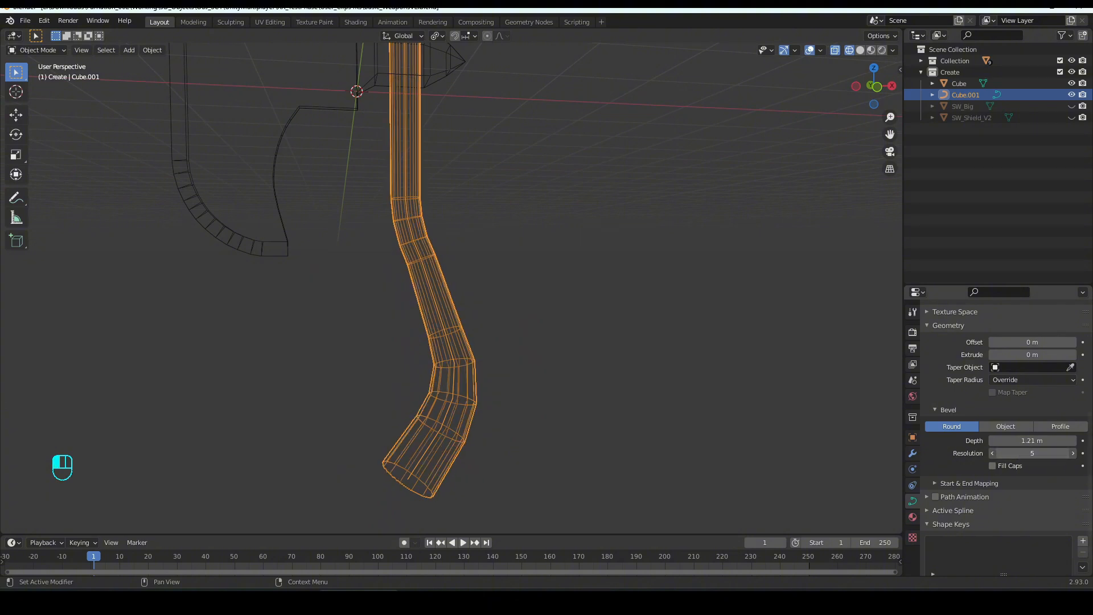
left_click_drag(1010, 453, 996, 453)
scroll(542, 332, "down", 1)
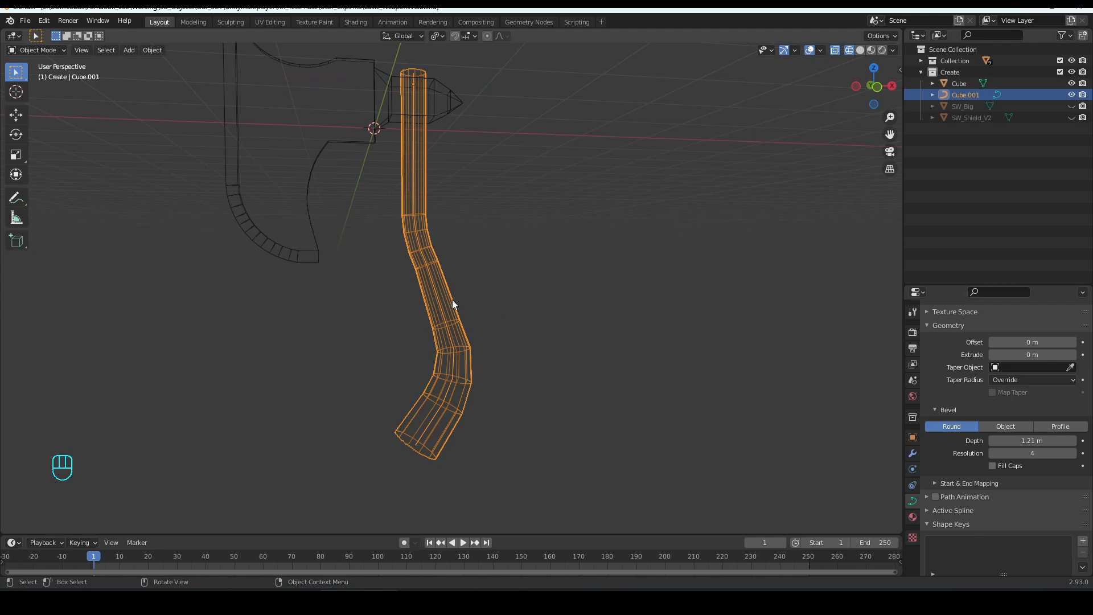
mouse_move(477, 269)
middle_mouse_down()
mouse_move(405, 283)
mouse_move(468, 283)
mouse_move(485, 271)
middle_mouse_up()
Step: Switch the viewport to solid shading and convert the beveled handle curve into a mesh in Object Mode
key("Tab")
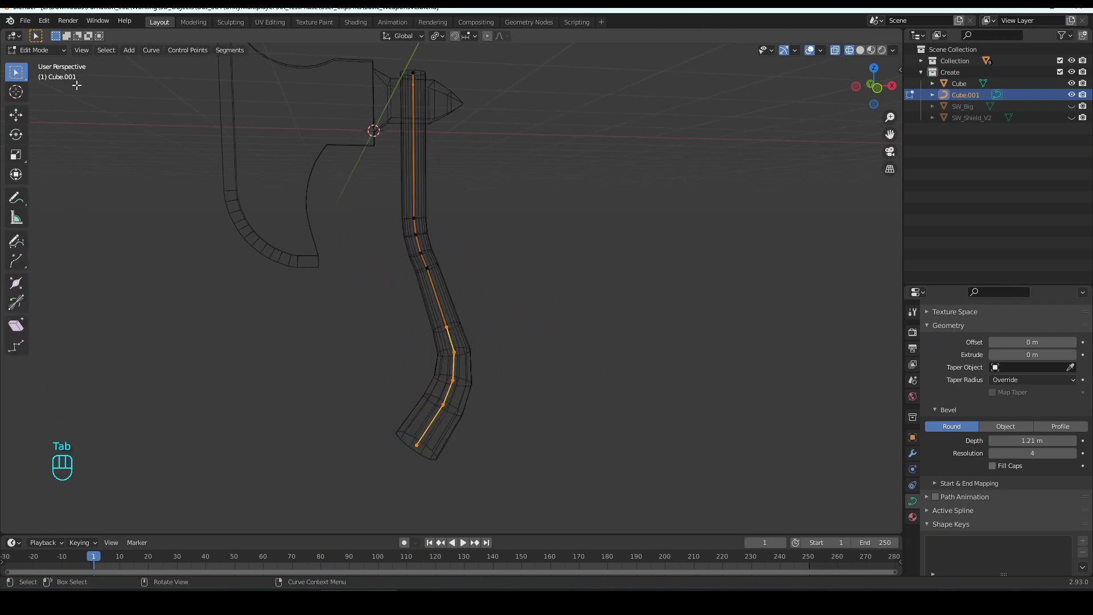
key("Tab")
left_click(152, 49)
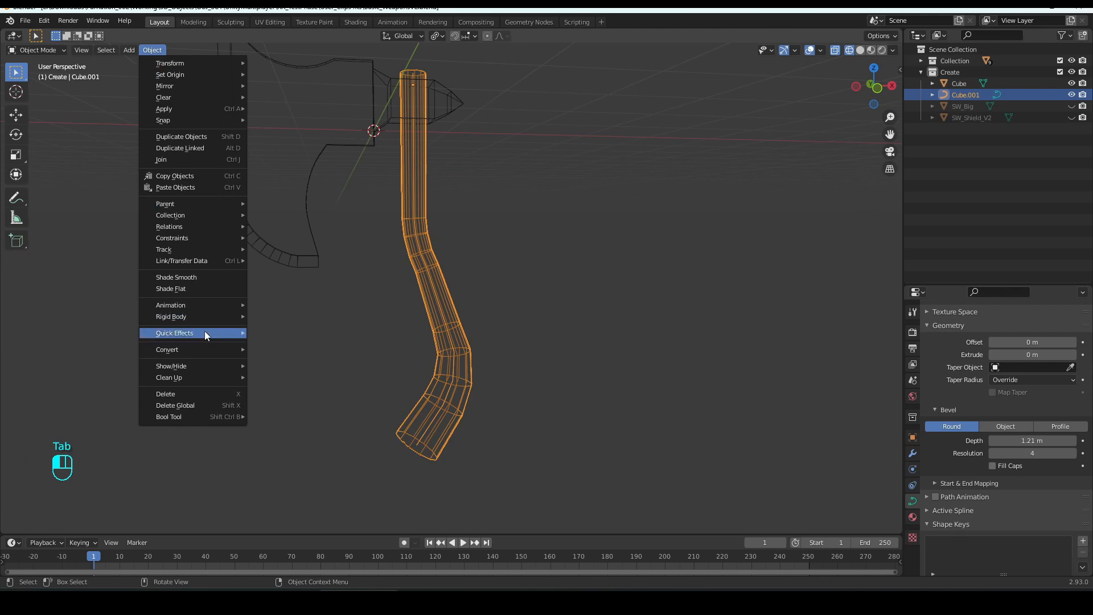
mouse_move(196, 353)
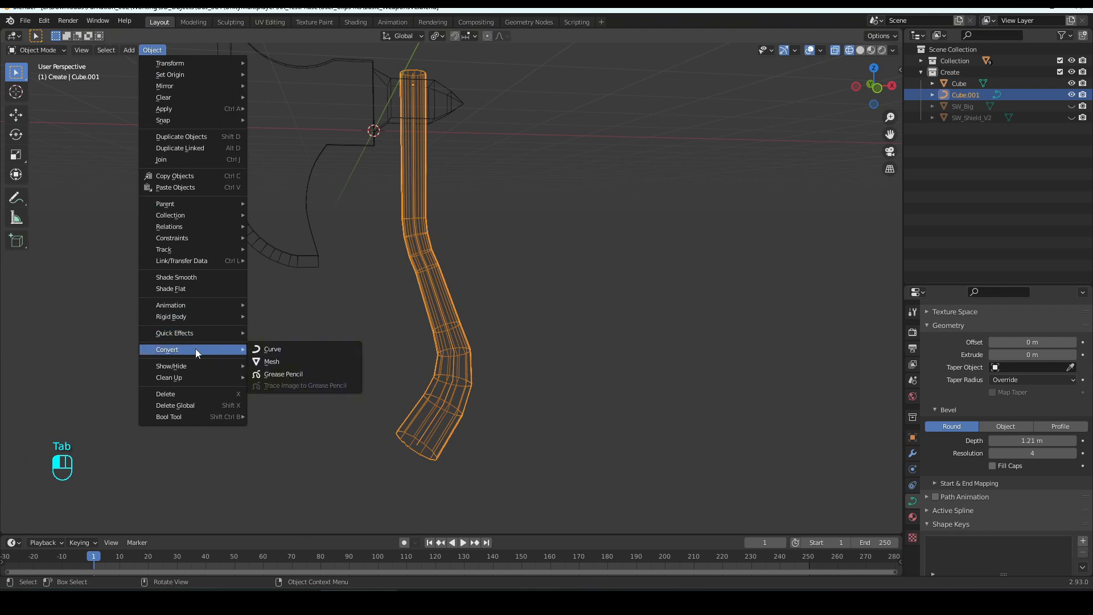
left_click(861, 50)
left_click(143, 53)
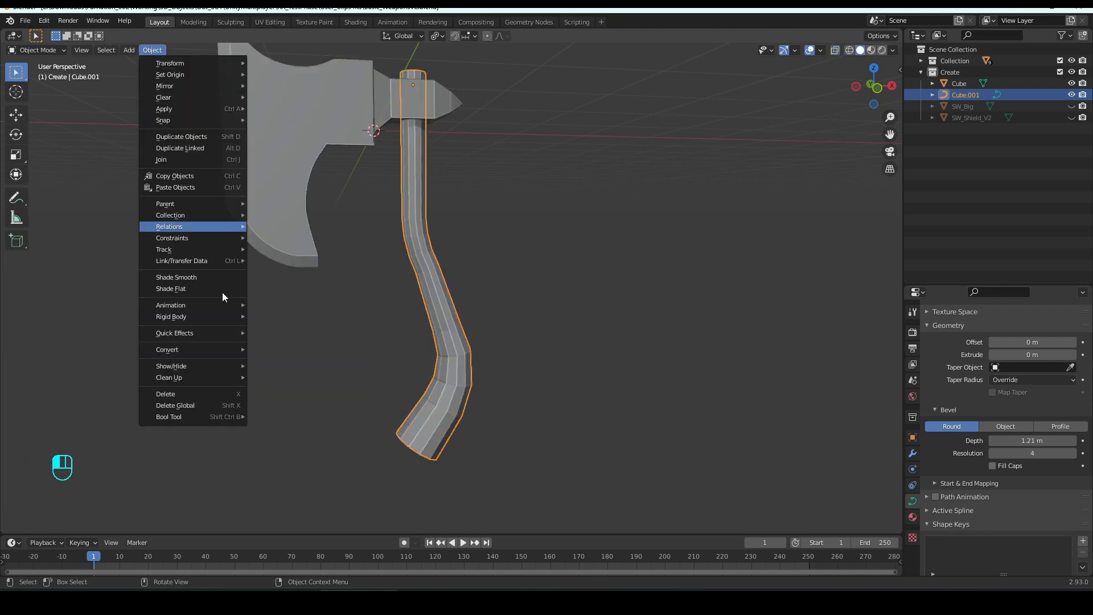
mouse_move(199, 350)
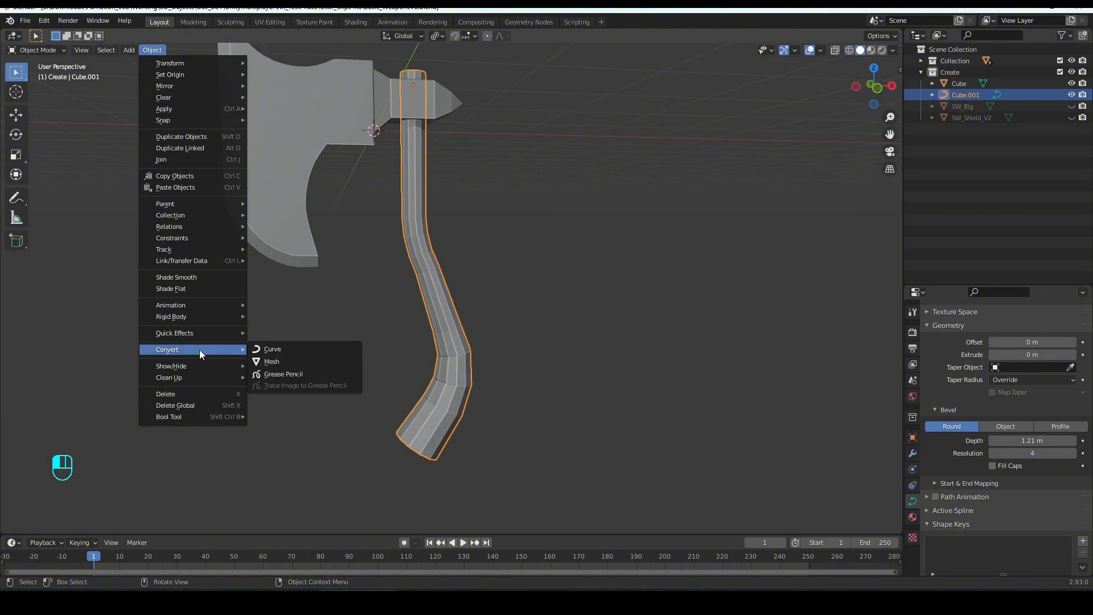
left_click(275, 361)
Step: Fill the open lower end of the handle with a face and bevel its rim about 0.36 m with one segment
middle_click_drag(479, 388, 509, 223)
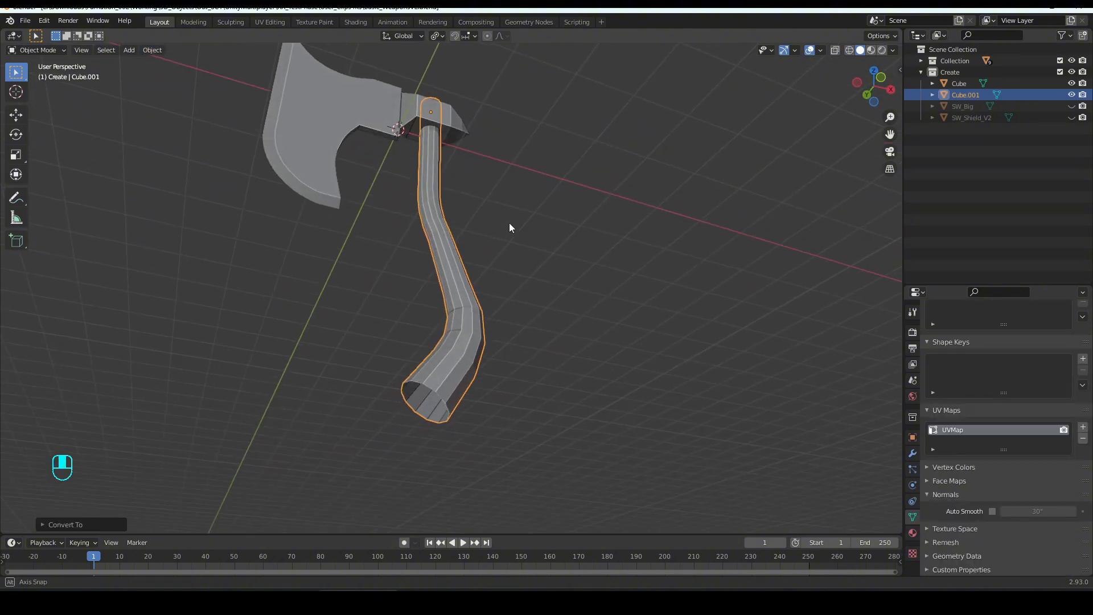
key("Tab")
scroll(450, 409, "up", 2)
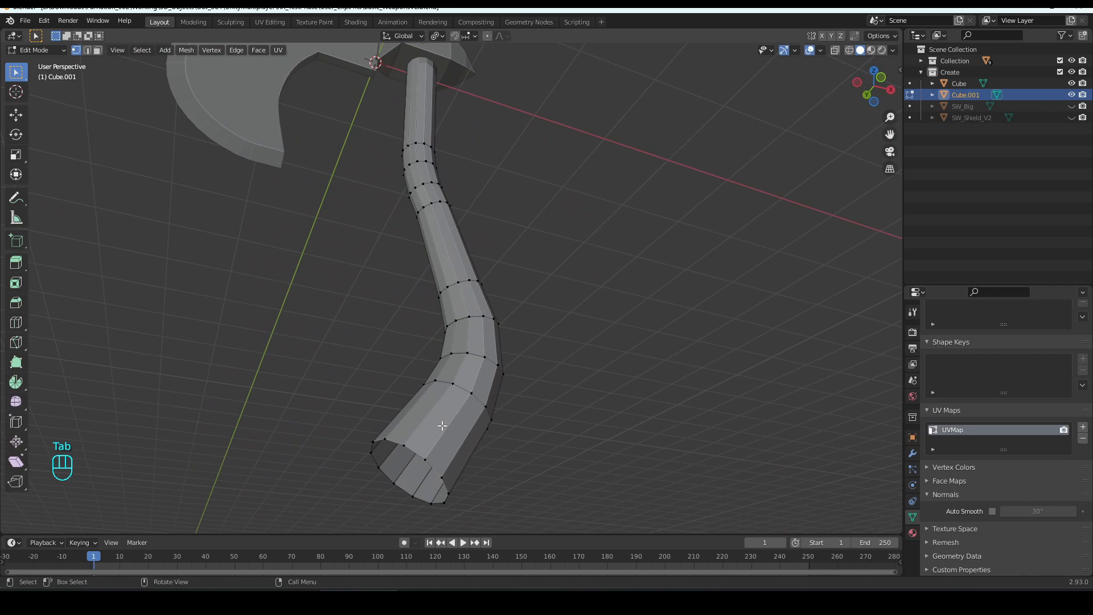
key("2")
left_click(417, 451, "alt")
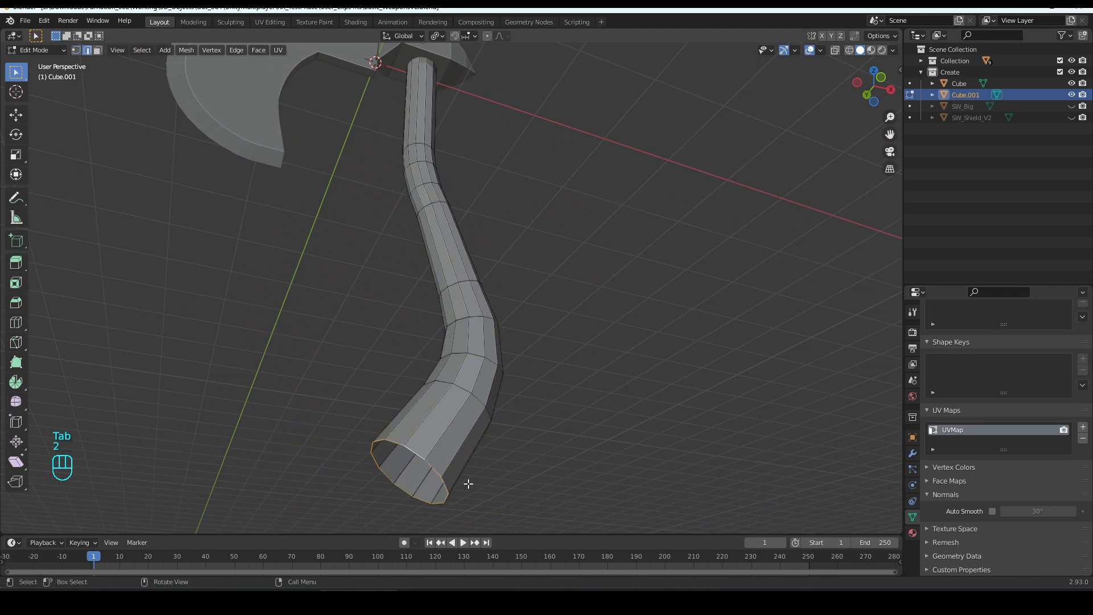
key("f")
middle_click_drag(463, 481, 502, 418)
key("ctrl+b")
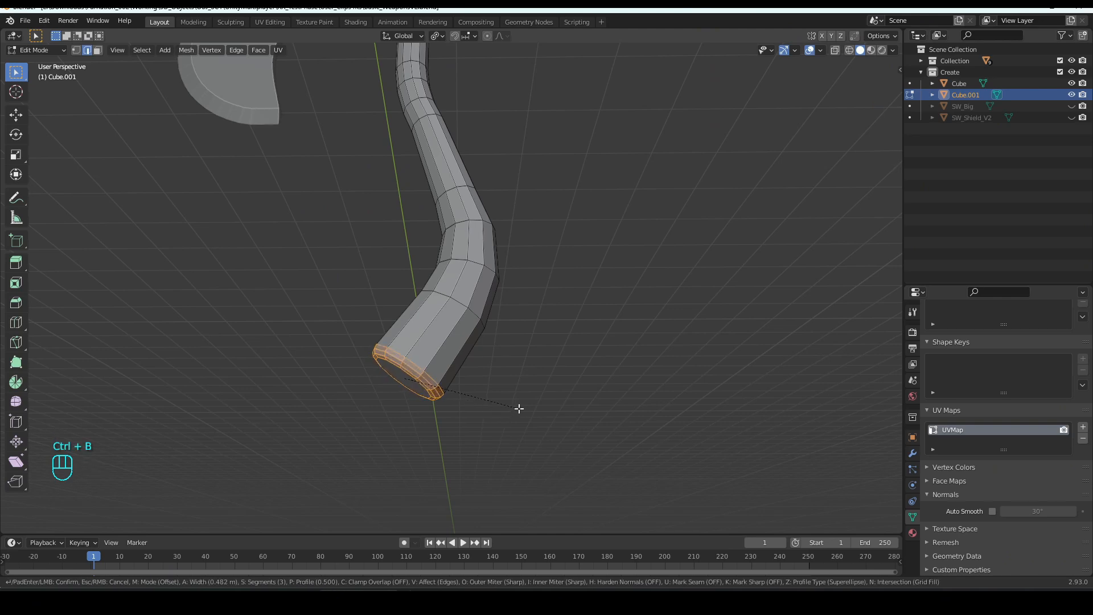
left_click(515, 408)
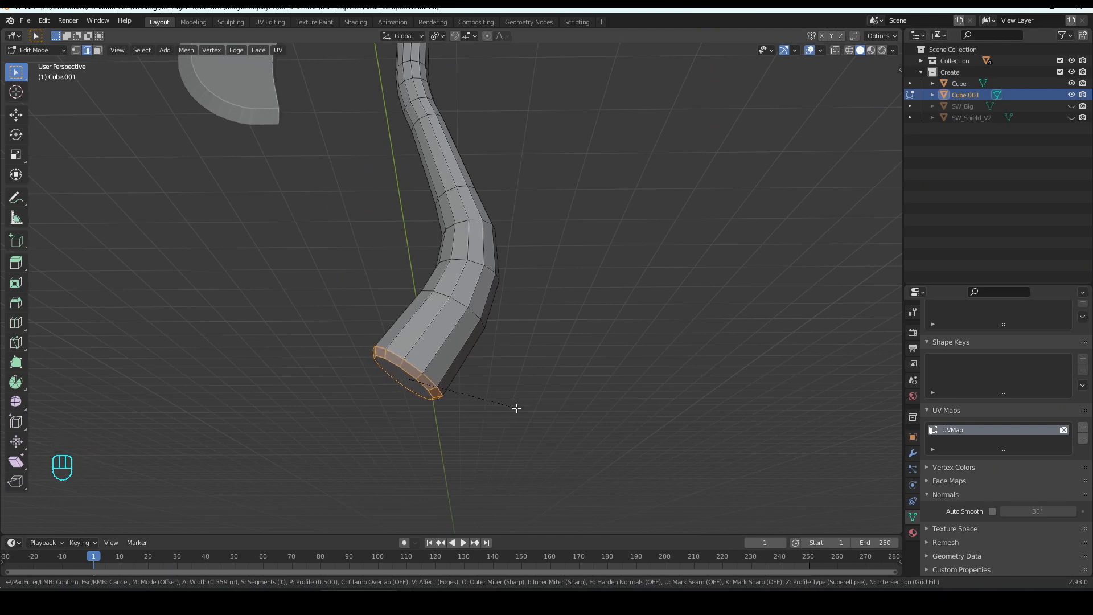
Step: Cap the handle's open upper end with a face and bevel its rim slightly with one segment
middle_click_drag(531, 149, 532, 265)
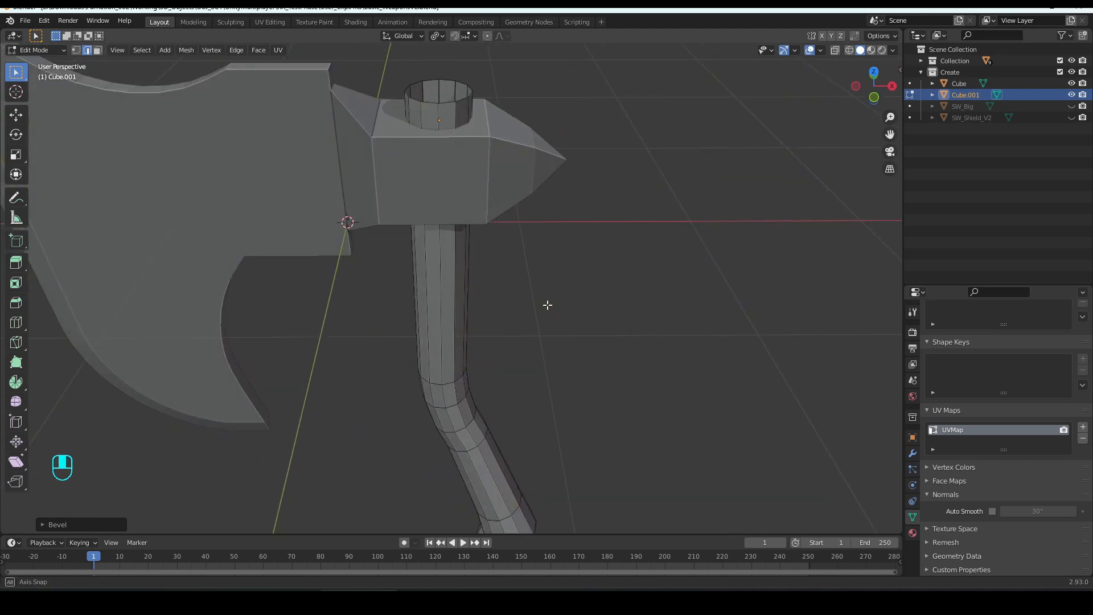
left_click(443, 104, "alt")
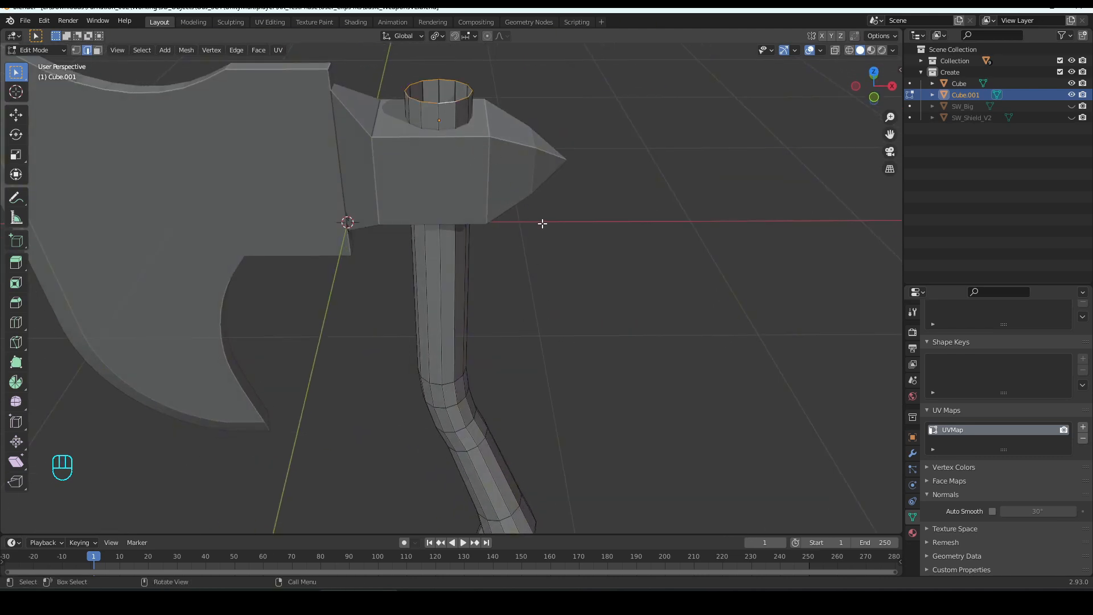
key("f")
key("ctrl+b")
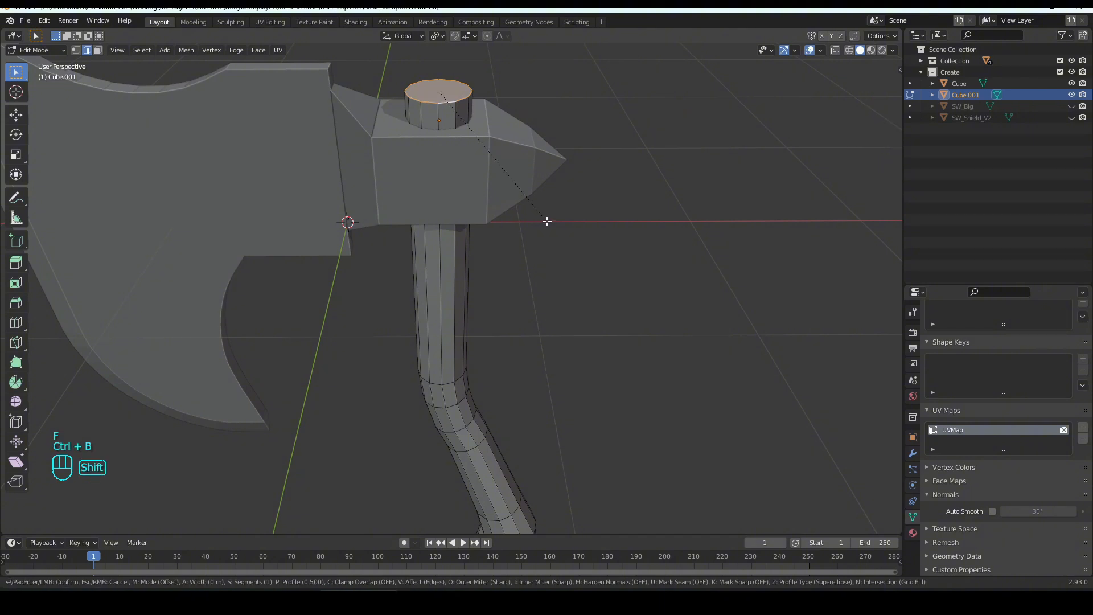
left_click(581, 244)
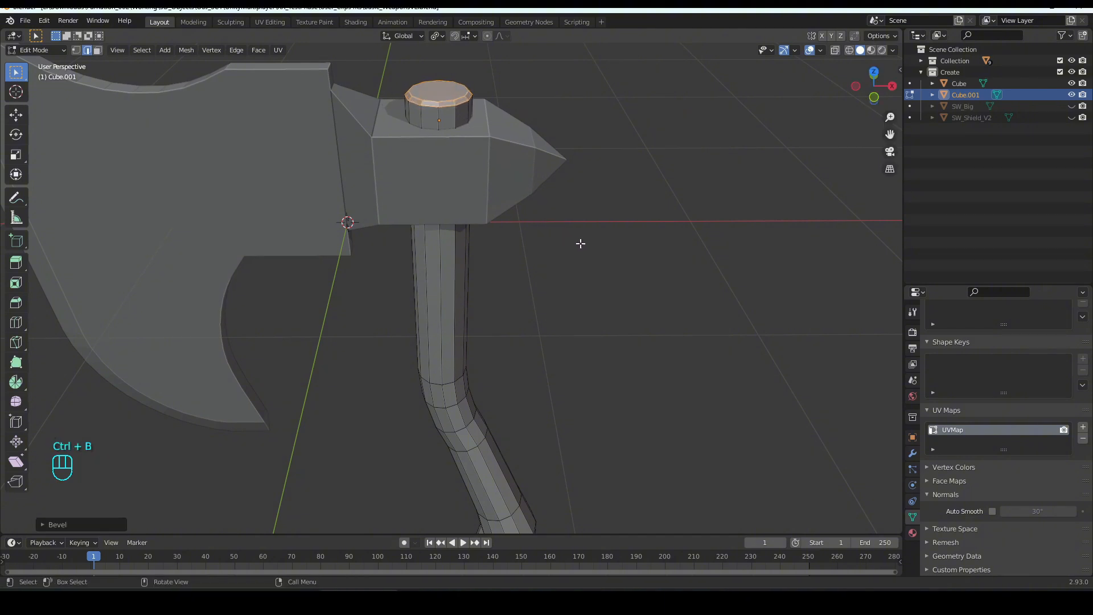
Step: Return to Object Mode and scale the whole handle slightly narrower along the global Y axis, checking it from the right view
key("KP_1")
key("Tab")
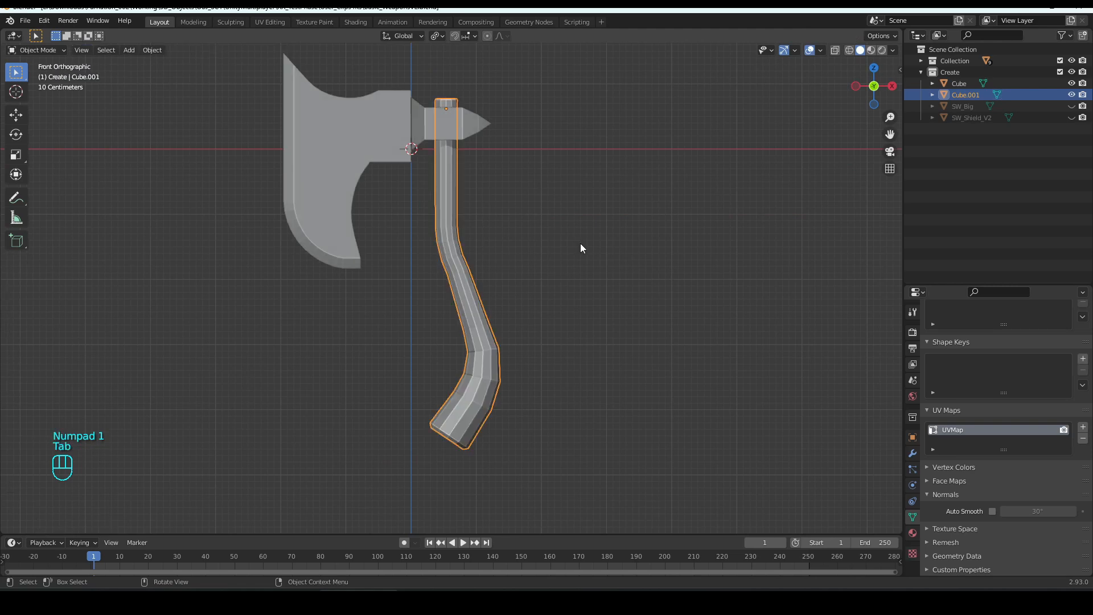
key("KP_3")
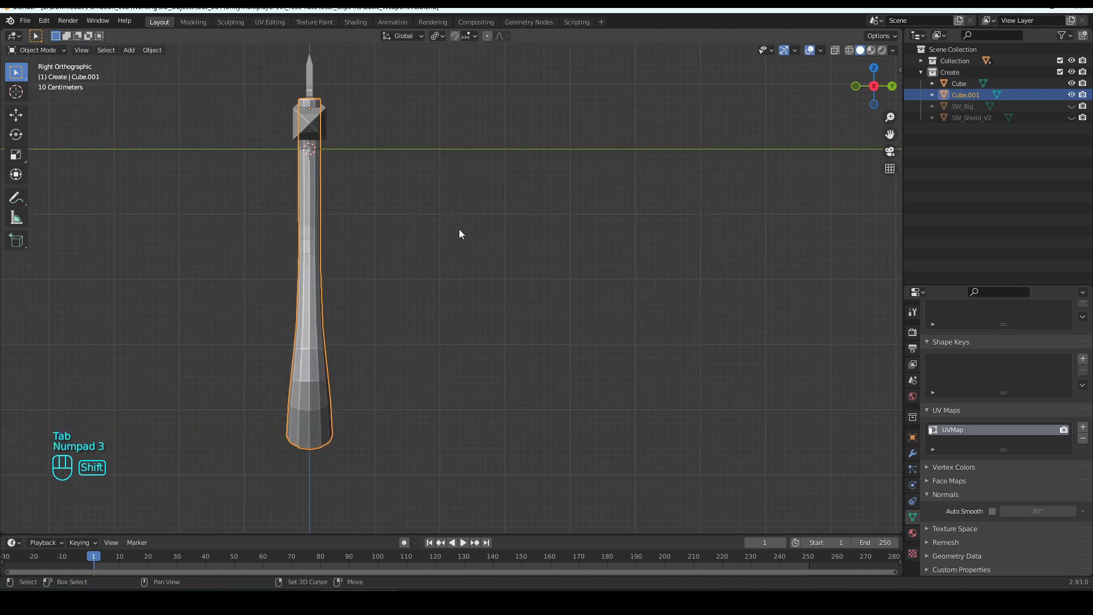
middle_click_drag(459, 229, 552, 329, "shift")
middle_click_drag(483, 349, 481, 288, "shift")
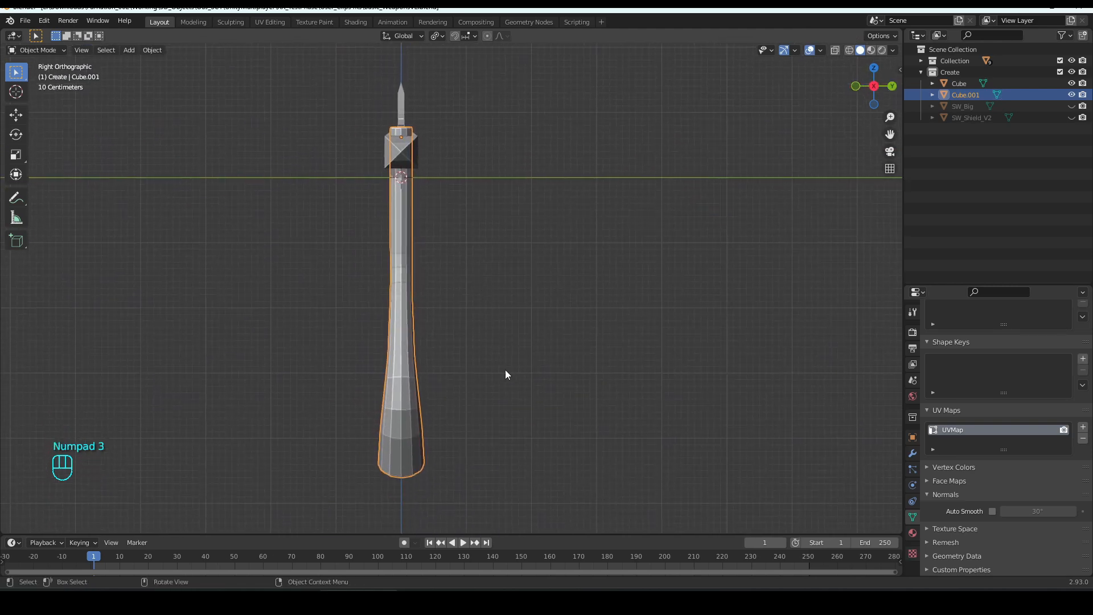
key("s")
key("y")
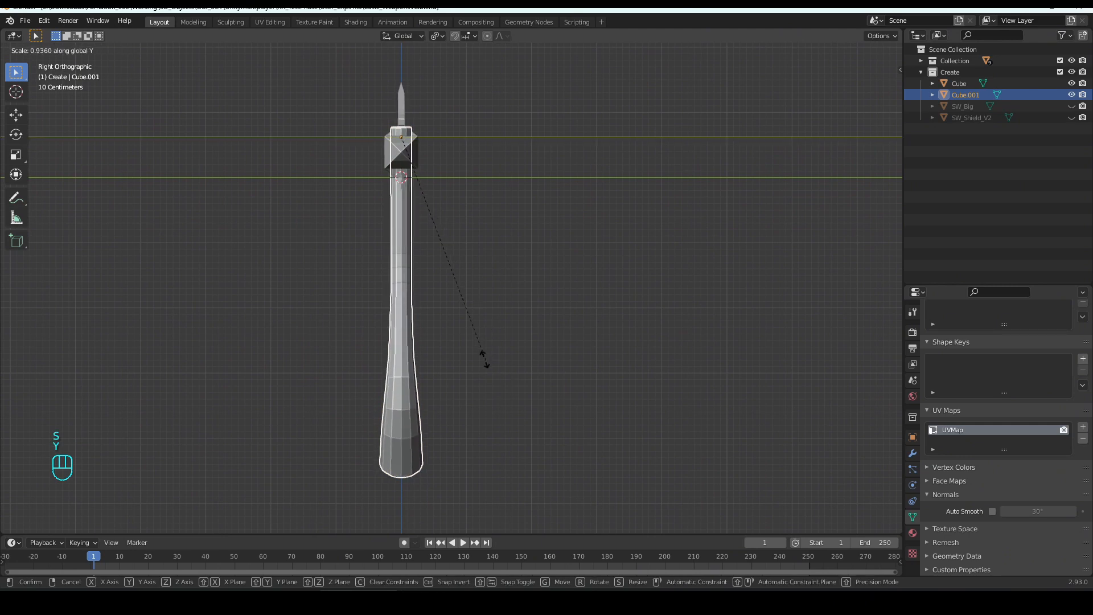
left_click(455, 345)
Step: Raise the handle's beveled top cap along Z so it protrudes further above the axe head, and return to Object Mode
middle_click_drag(455, 344, 499, 408)
scroll(457, 270, "up", 4)
key("Tab")
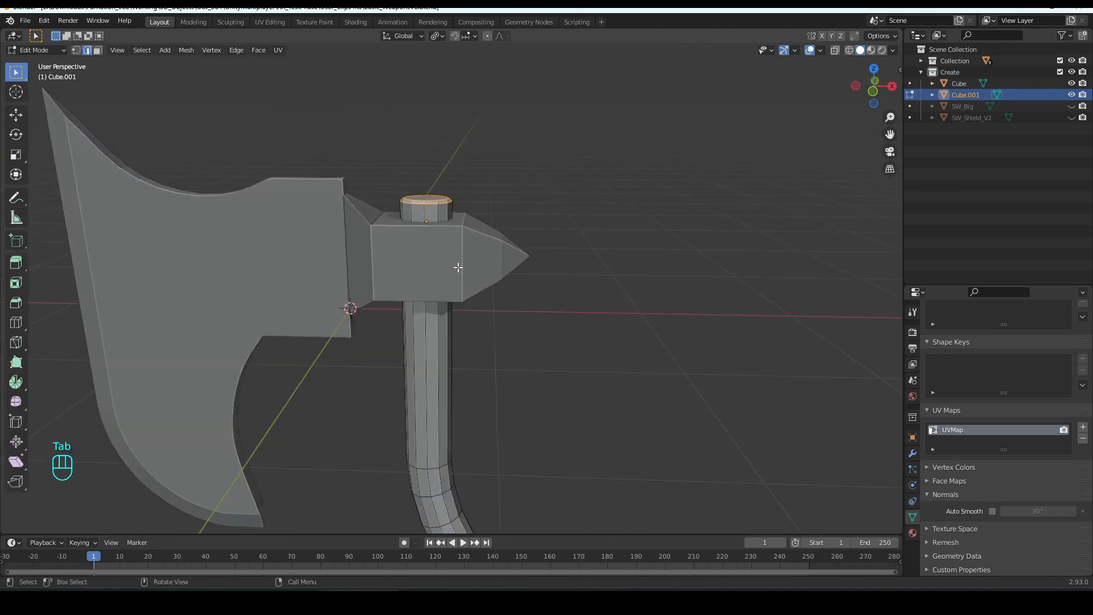
key("g")
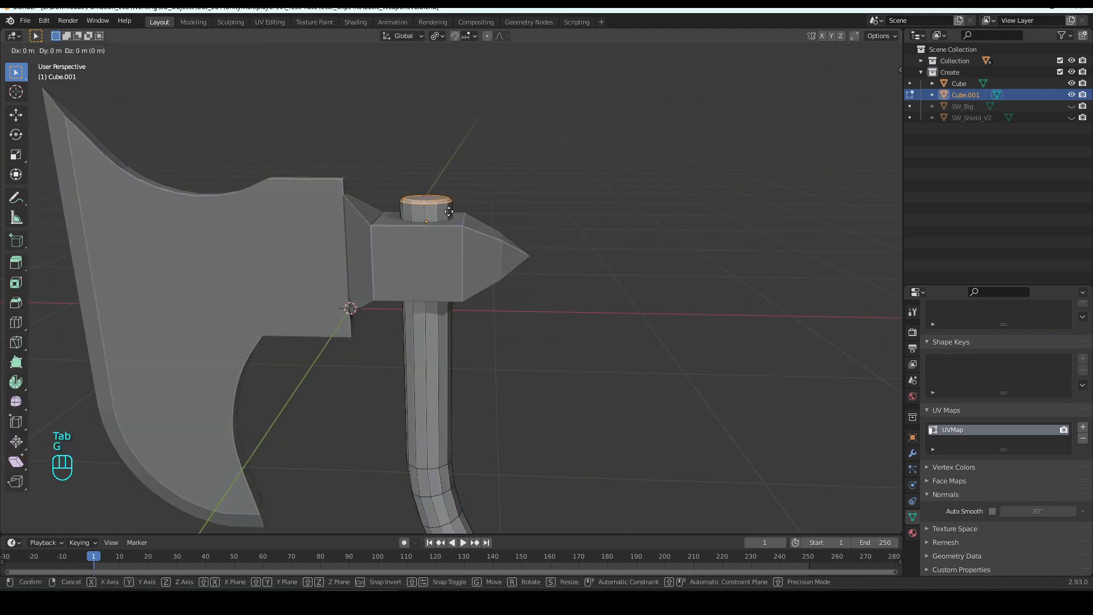
key("z")
left_click(450, 186)
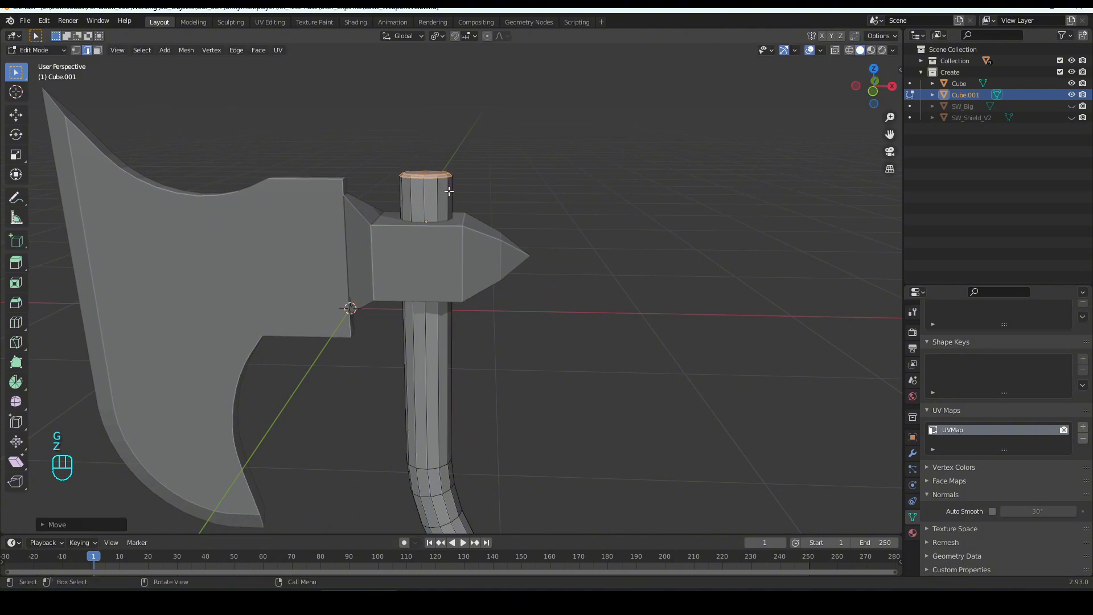
scroll(449, 194, "down", 3)
middle_click_drag(431, 324, 449, 298)
scroll(448, 297, "down", 1)
key("Tab")
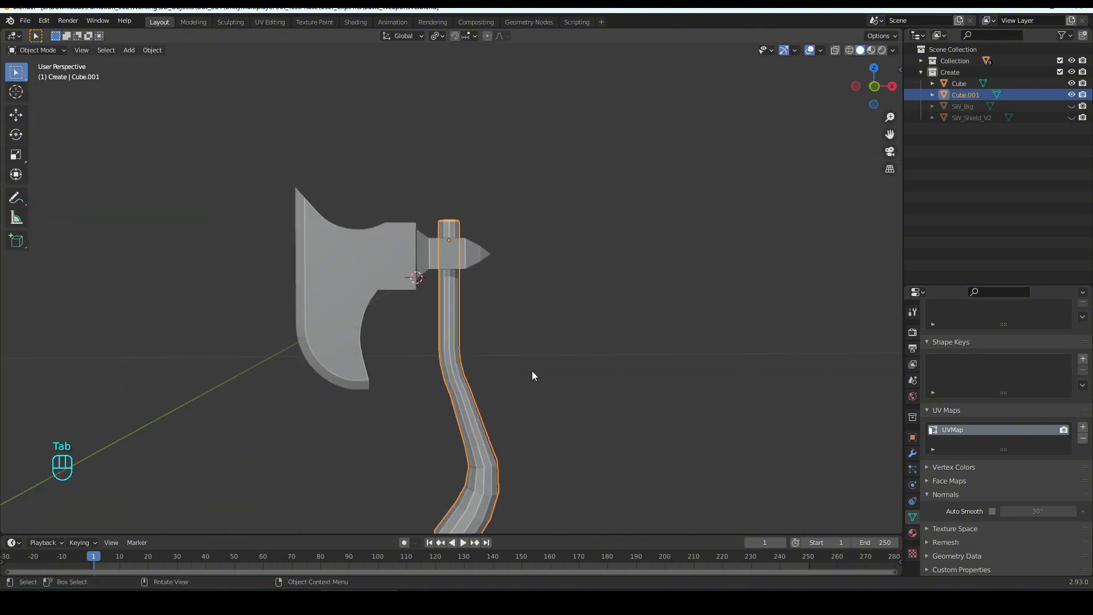
Step: Assign the SW_Grip.Wood material to the handle, switch the viewport to material preview and deselect the handle
middle_click_drag(527, 360, 517, 279, "shift")
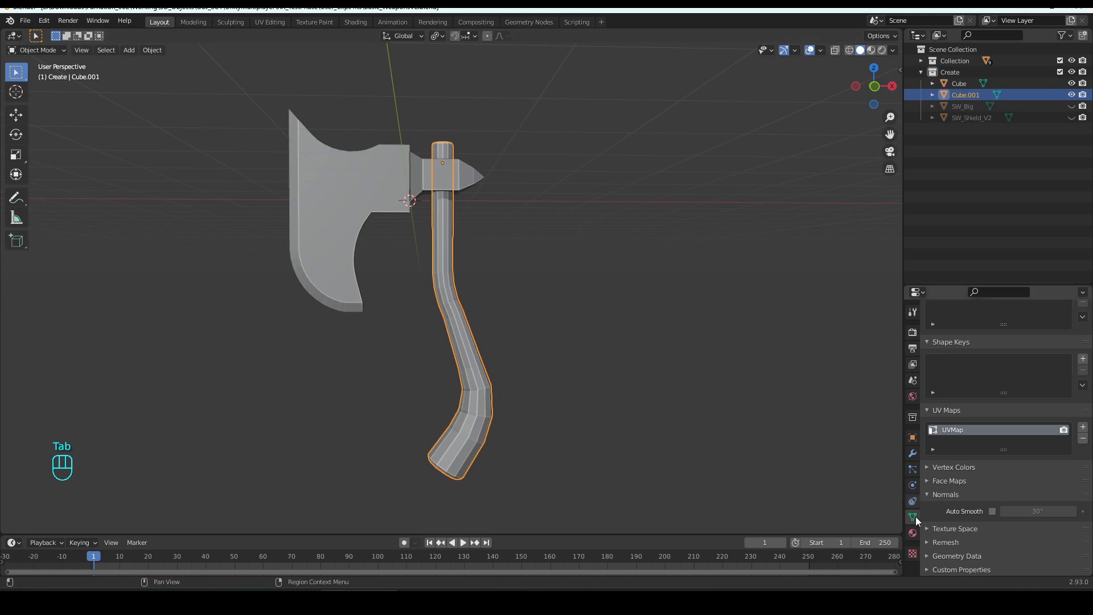
left_click(913, 533)
left_click(933, 424)
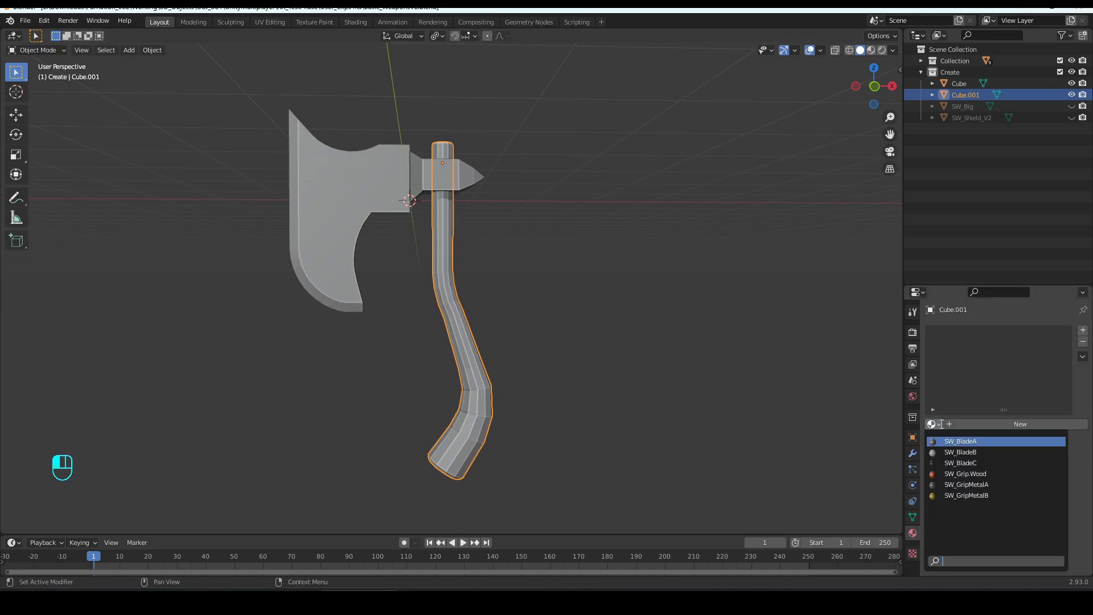
left_click(956, 473)
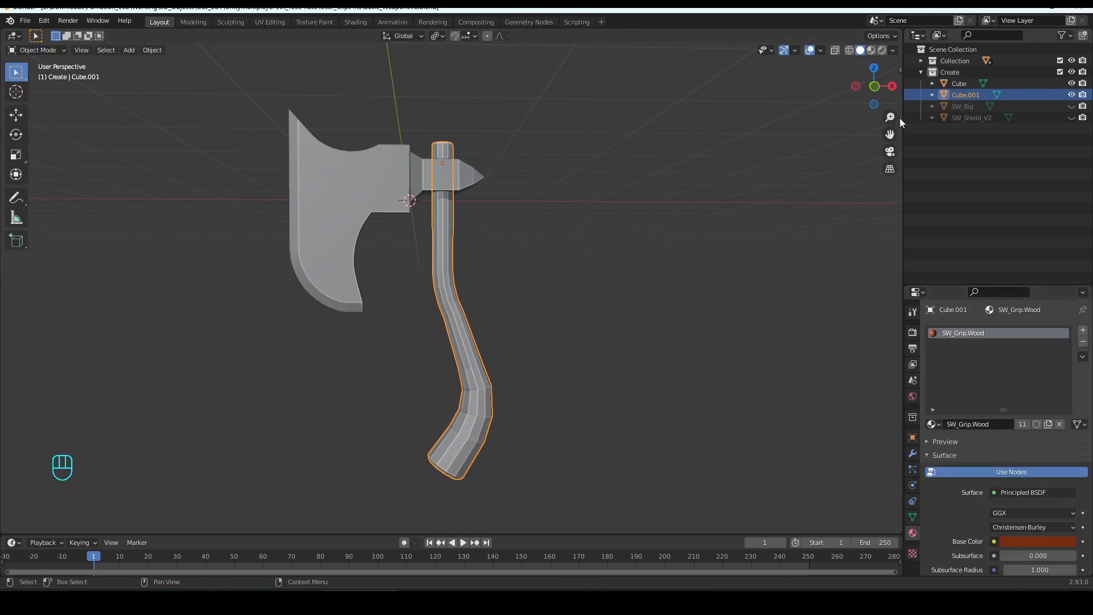
left_click(871, 50)
left_click(559, 237)
Step: Scale the handle wider along the global X axis and shift it slightly toward the blade along X
mouse_move(559, 237)
middle_mouse_down()
mouse_move(518, 319)
mouse_move(419, 320)
mouse_move(541, 332)
mouse_move(520, 341)
mouse_move(500, 377)
middle_mouse_up()
middle_click_drag(496, 386, 502, 371)
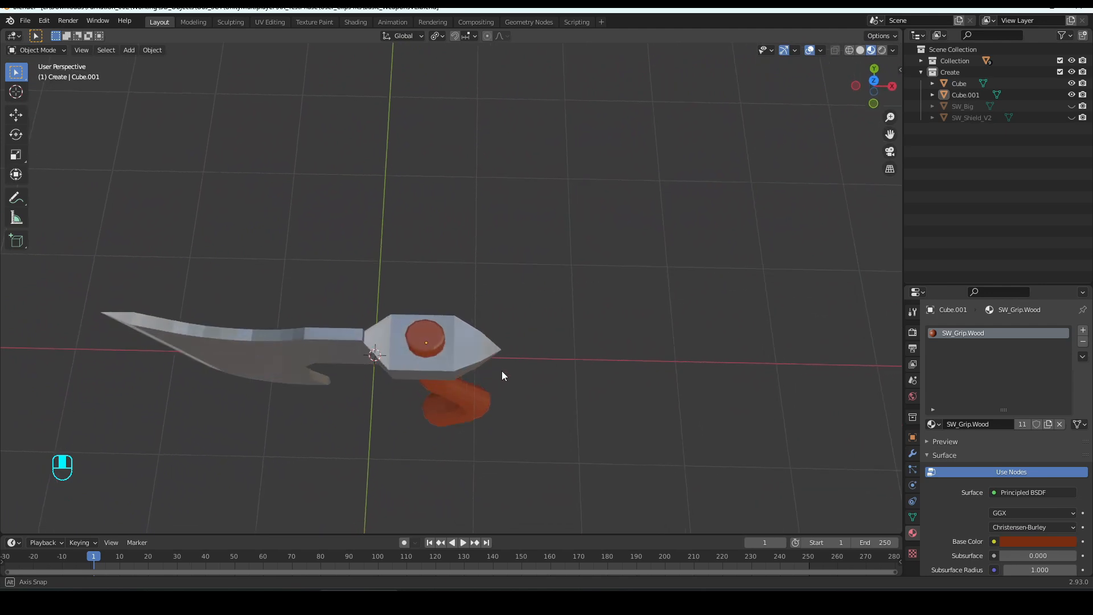
left_click(422, 339)
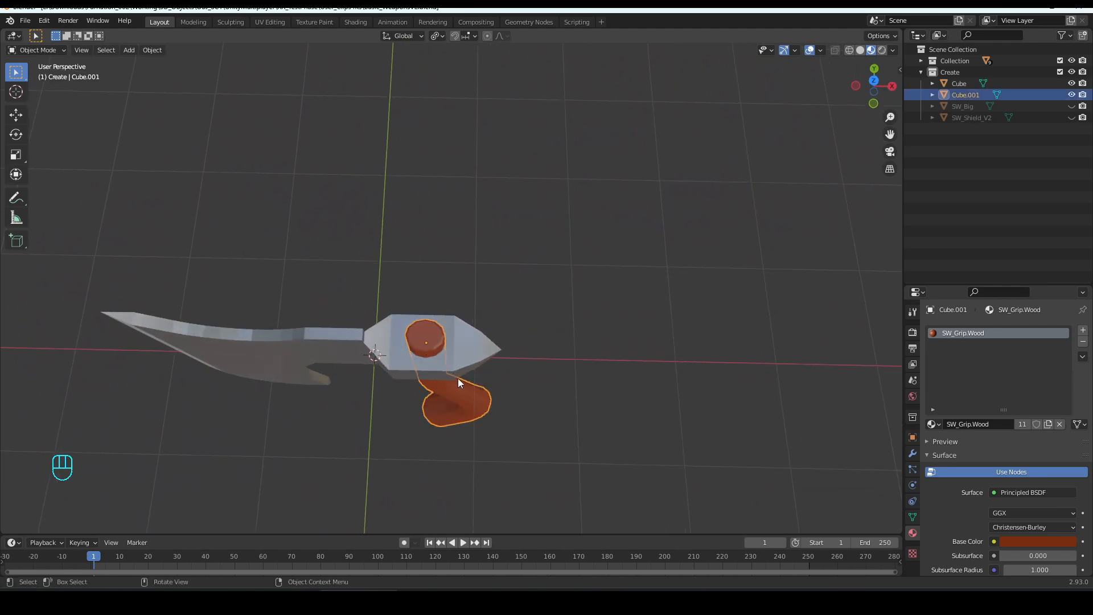
key("s")
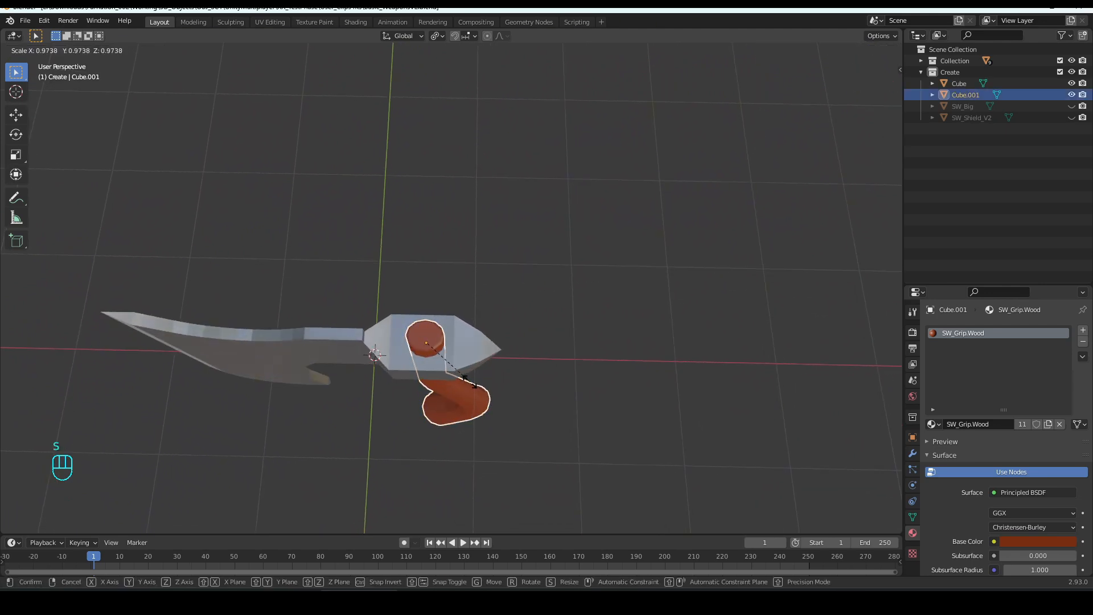
key("x")
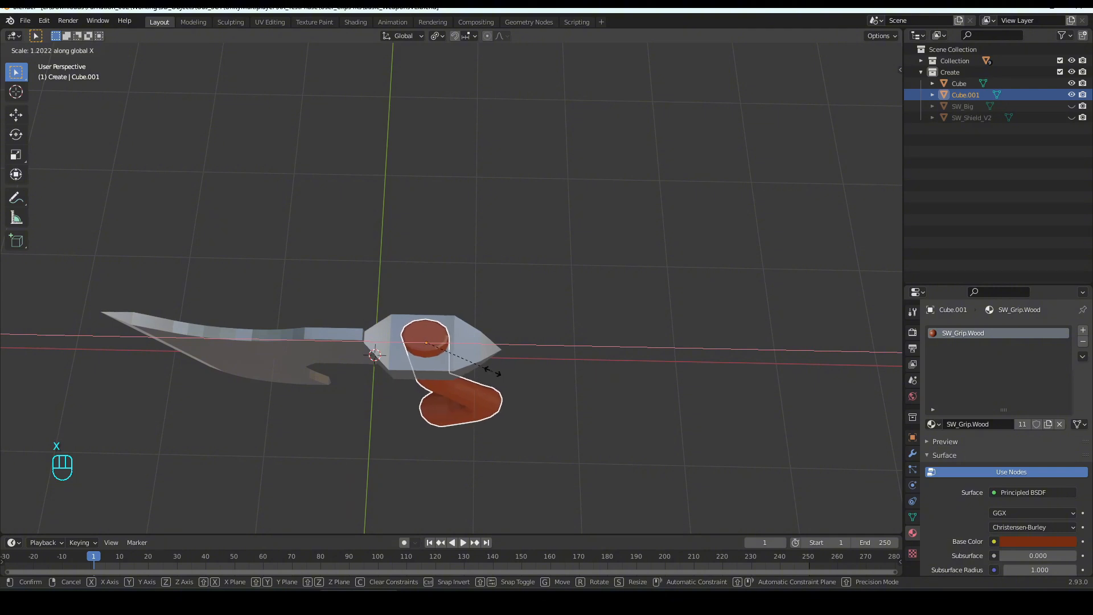
left_click(496, 373)
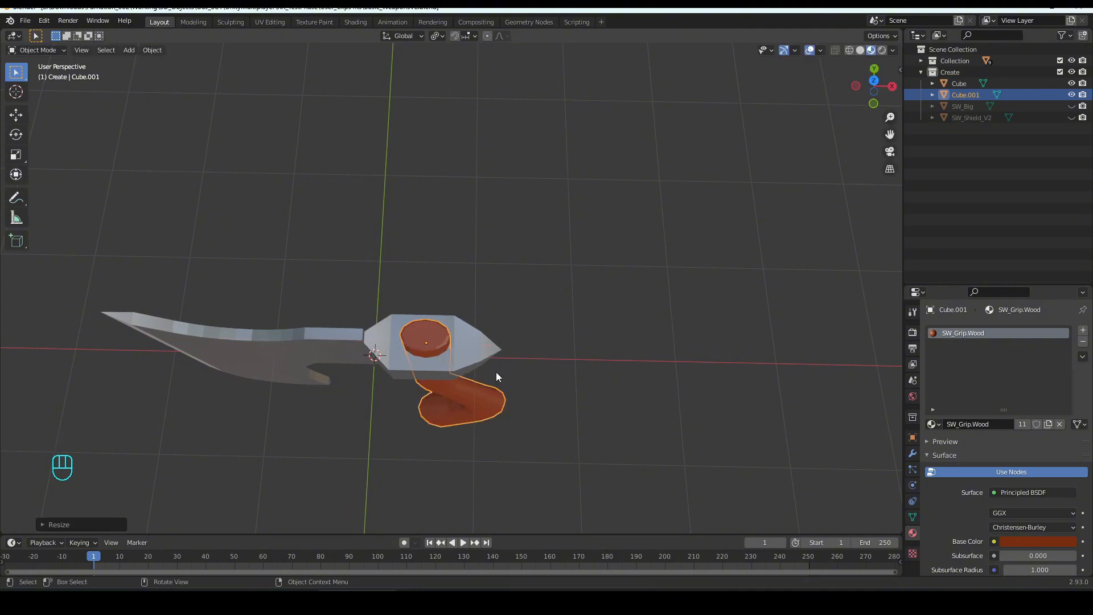
key("g")
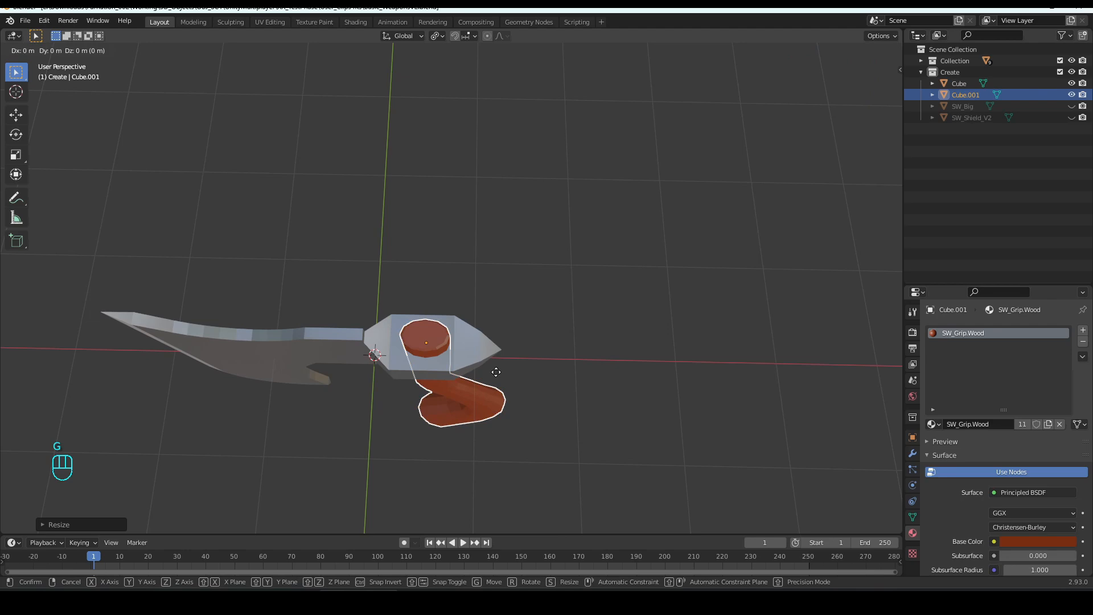
key("x")
left_click(491, 372)
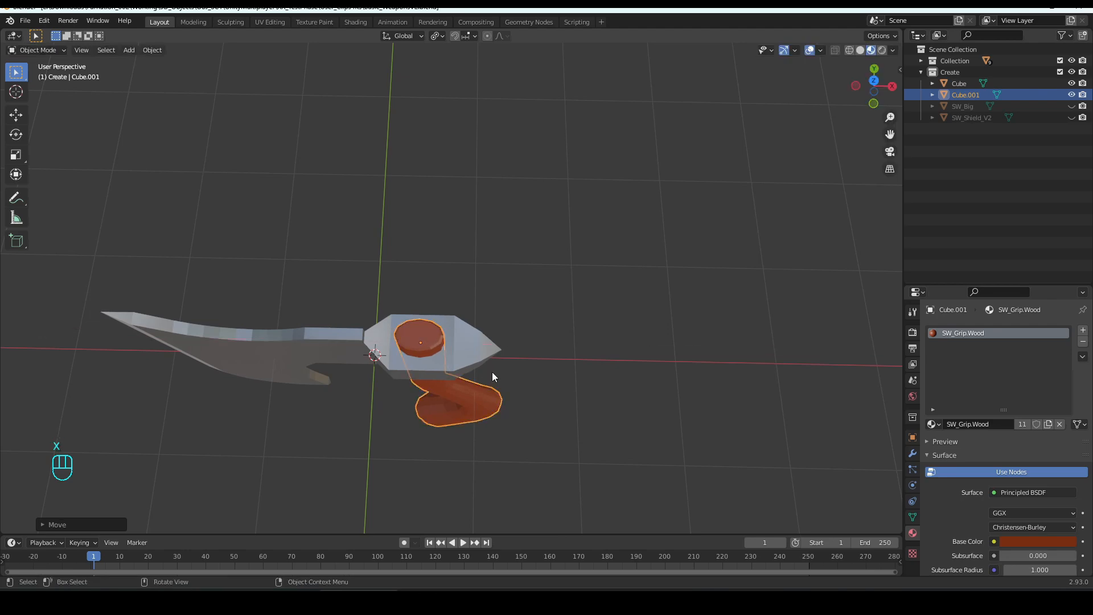
Step: Shade the handle smooth and enable Auto Smooth at 30° in its normals settings
middle_click_drag(492, 371, 508, 292)
scroll(508, 292, "down", 3)
left_click(142, 51)
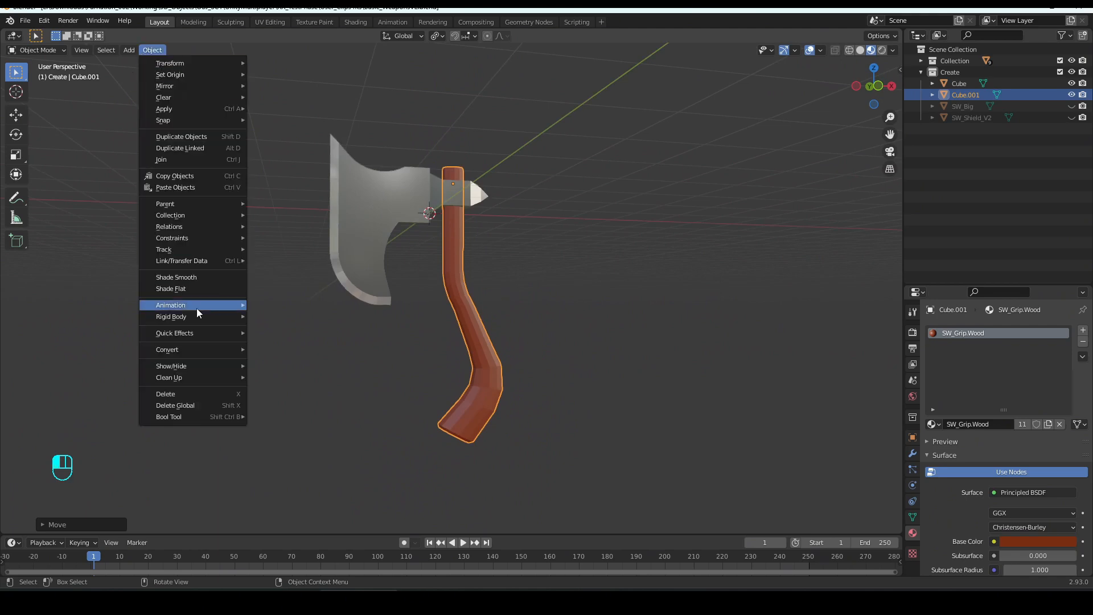
left_click(188, 278)
middle_click_drag(514, 377, 499, 378)
left_click(913, 517)
scroll(967, 513, "down", 3)
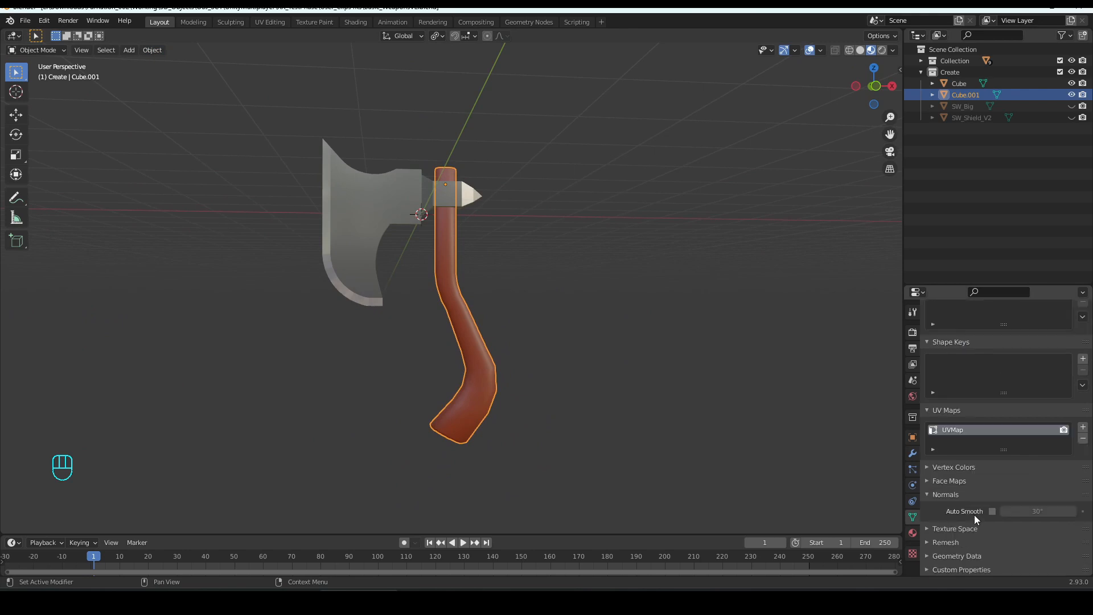
left_click(992, 511)
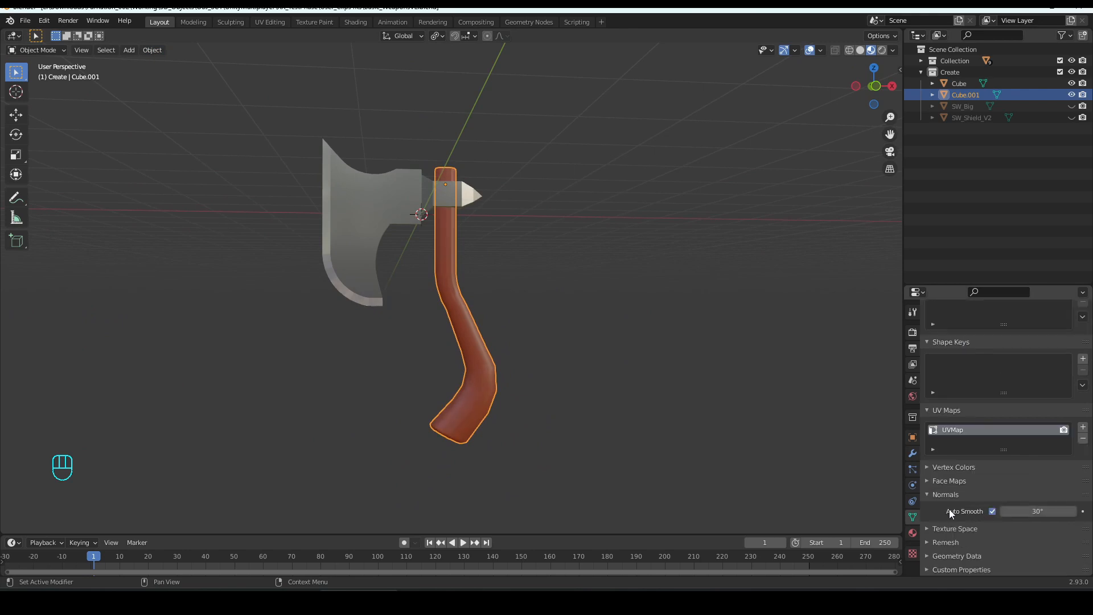
Step: Join the axe head and the handle into a single object with the handle as the active object
left_click(369, 240)
middle_click_drag(367, 238, 401, 263)
left_click(453, 285, "shift")
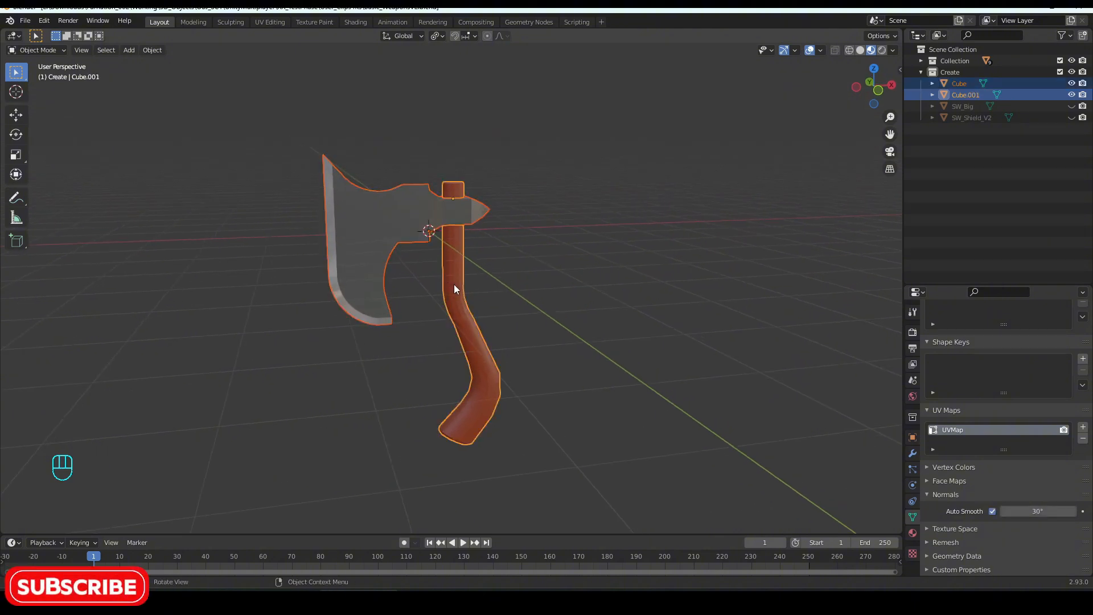
key("ctrl+j")
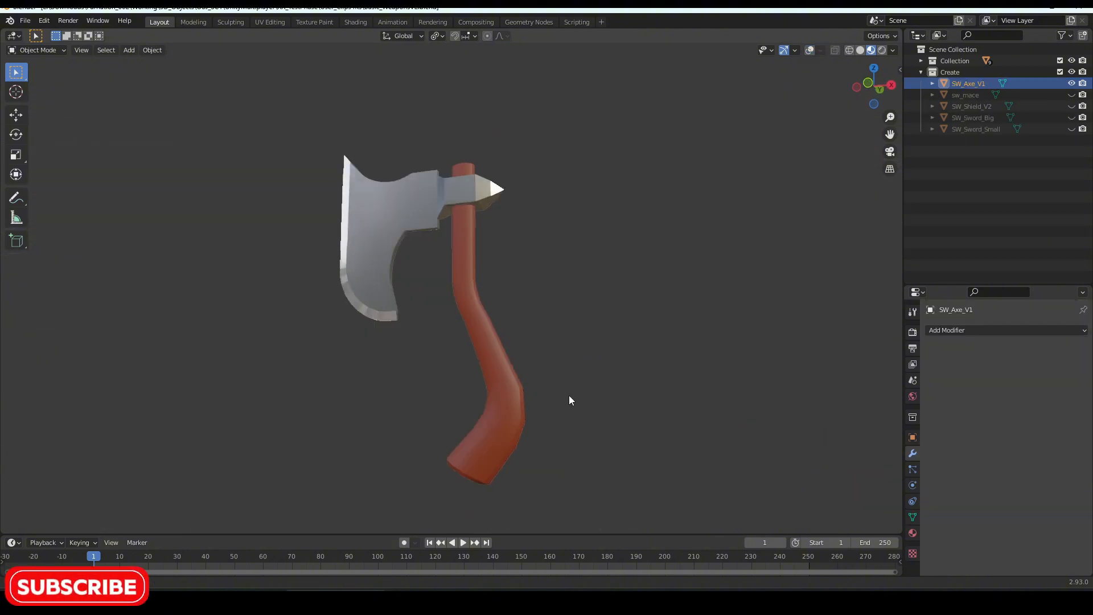
middle_click_drag(571, 398, 483, 409)
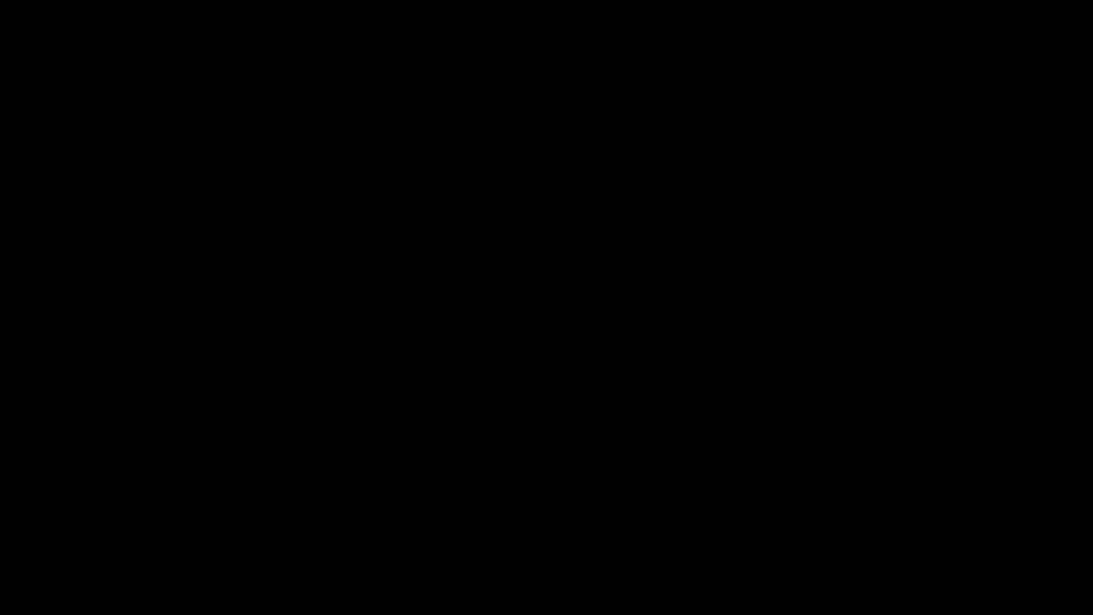